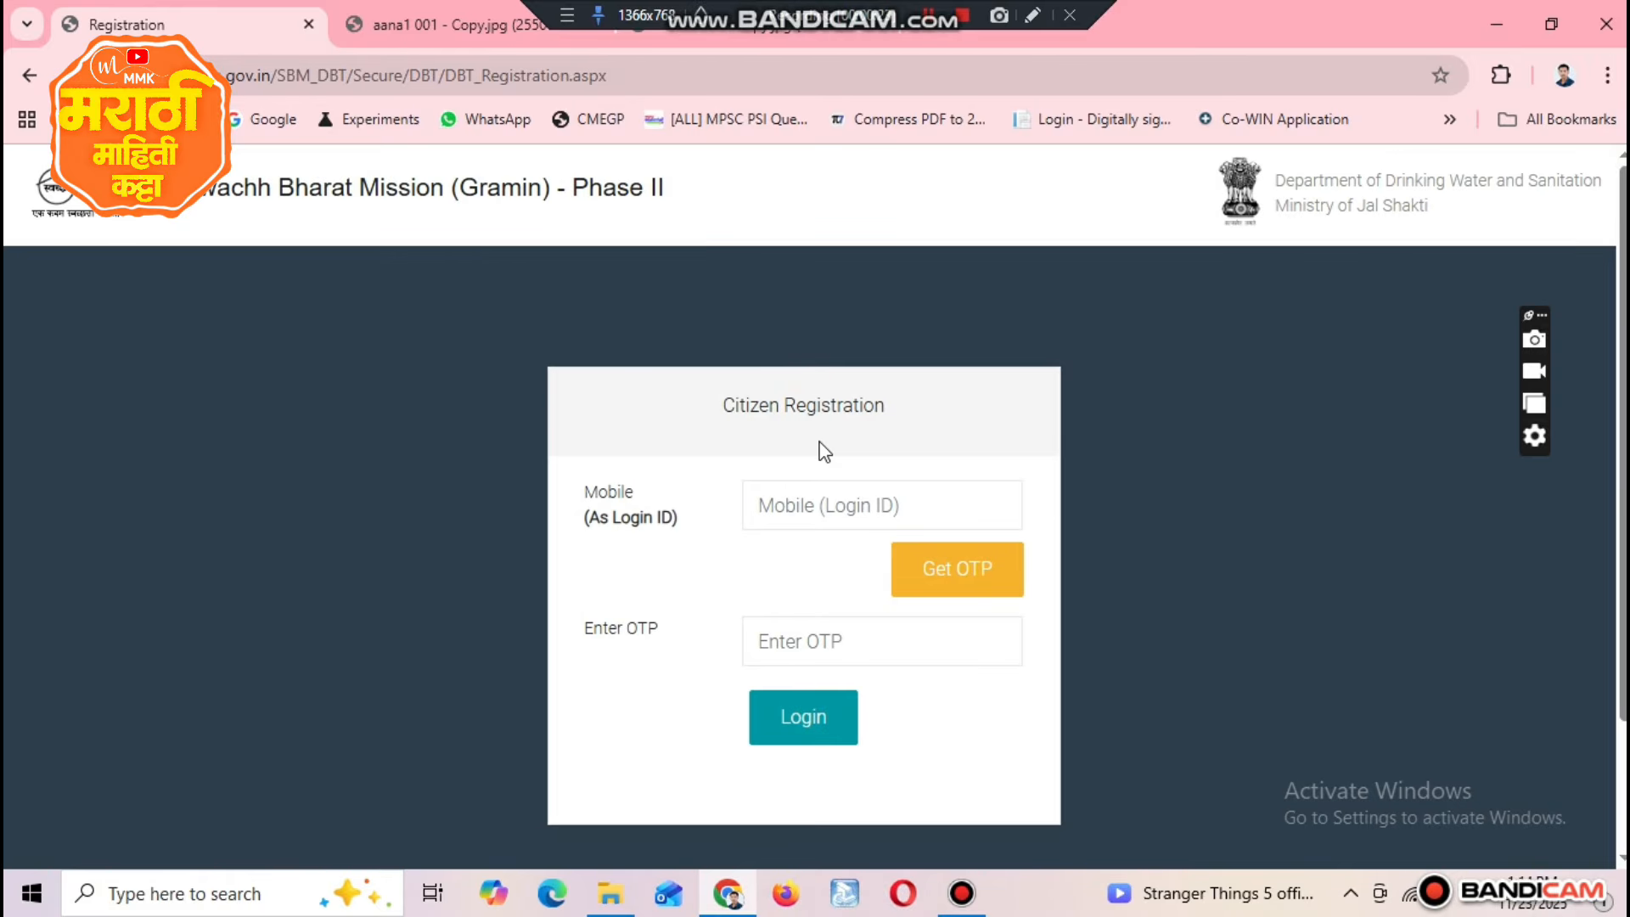
# Step: Enter the citizen's mobile number as the login ID in the Citizen Registration form
pyautogui.click(861, 500)
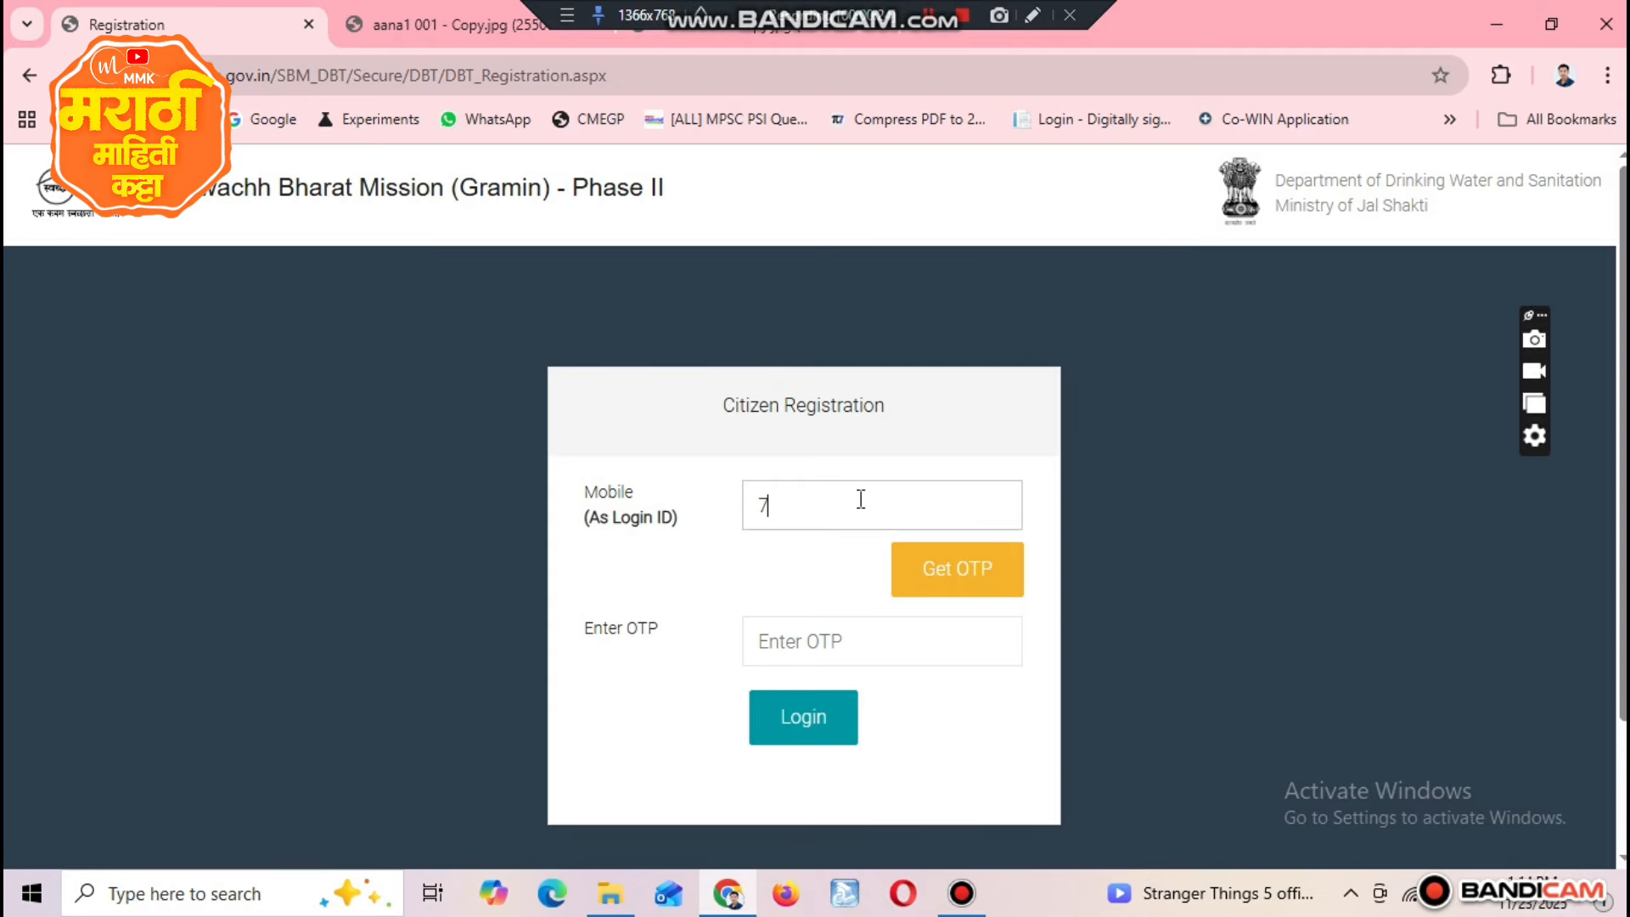
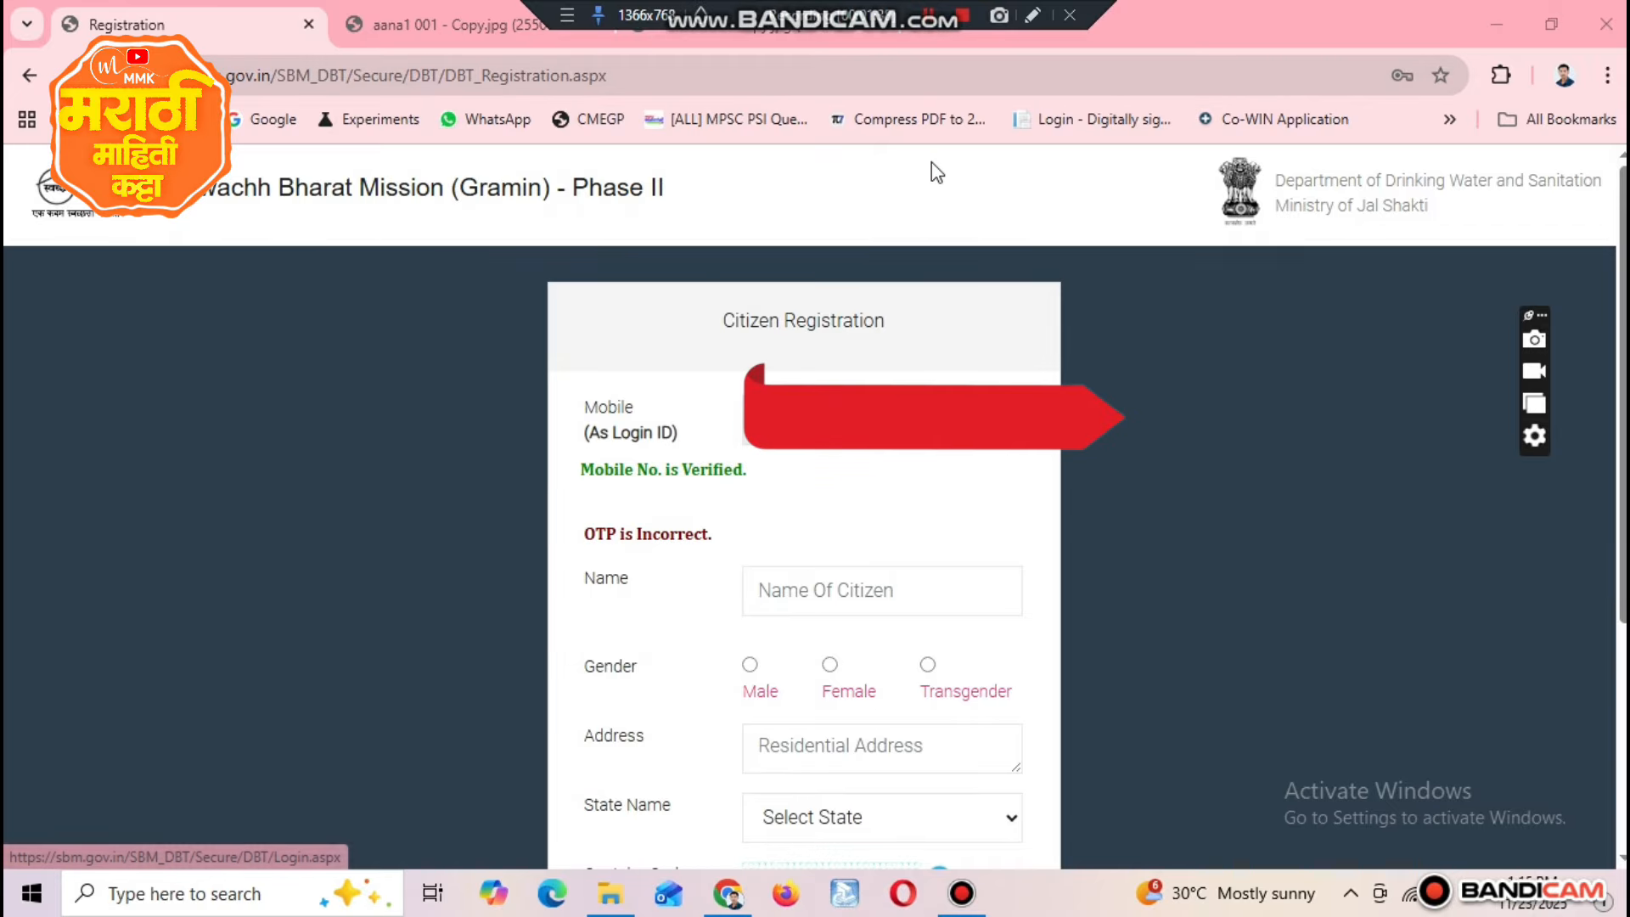
pyautogui.click(785, 586)
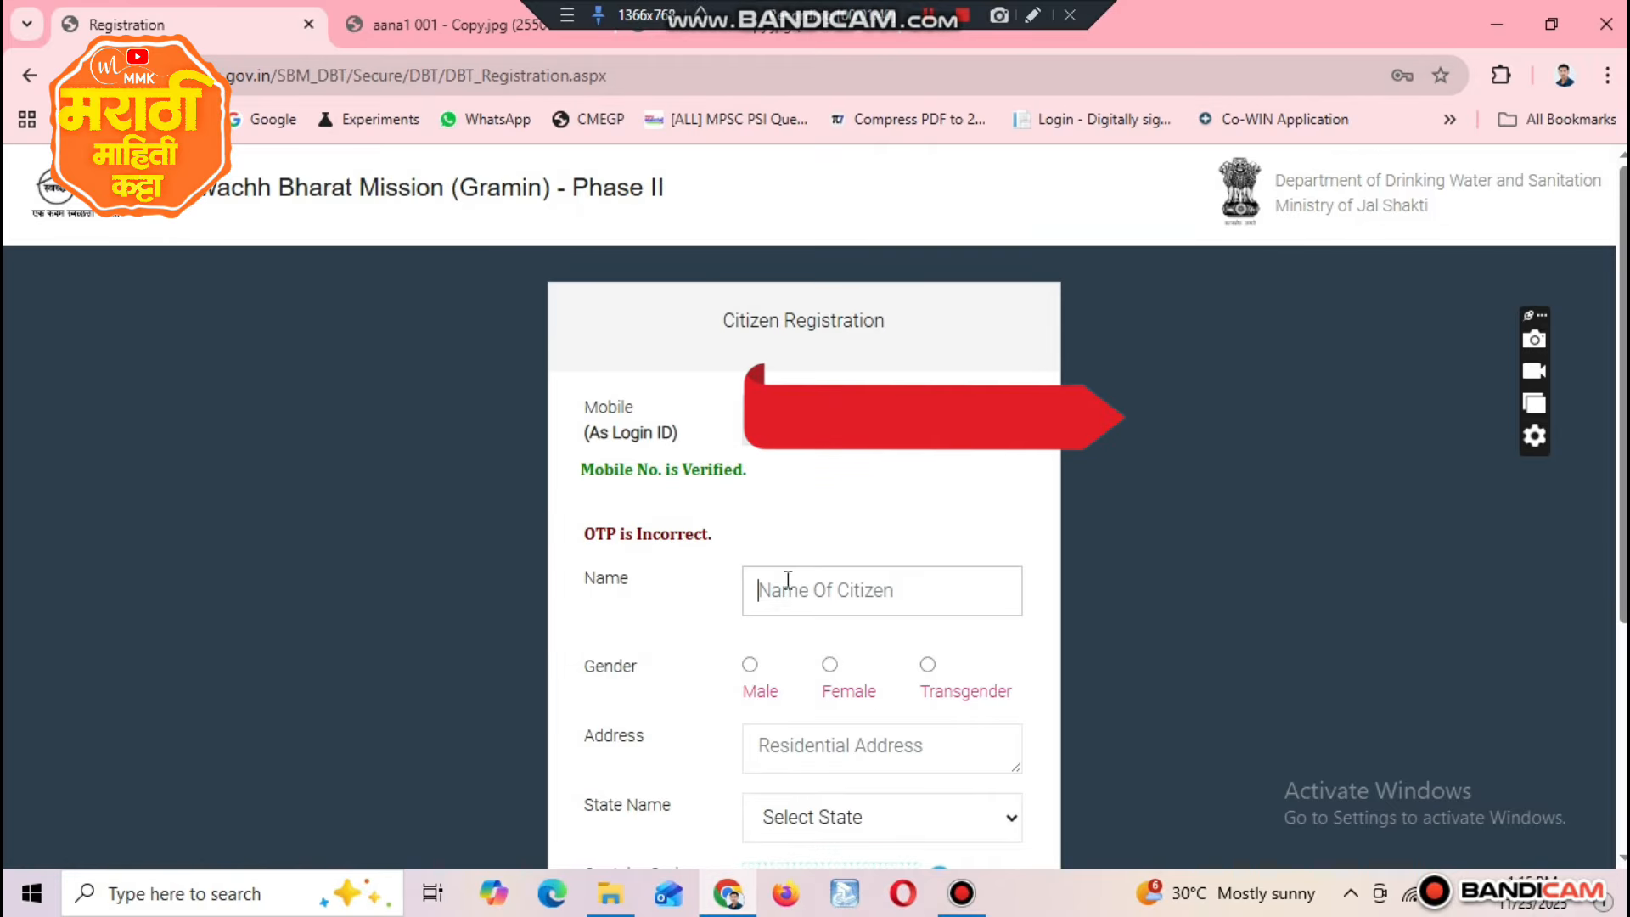
pyautogui.scroll(-2, 785, 577)
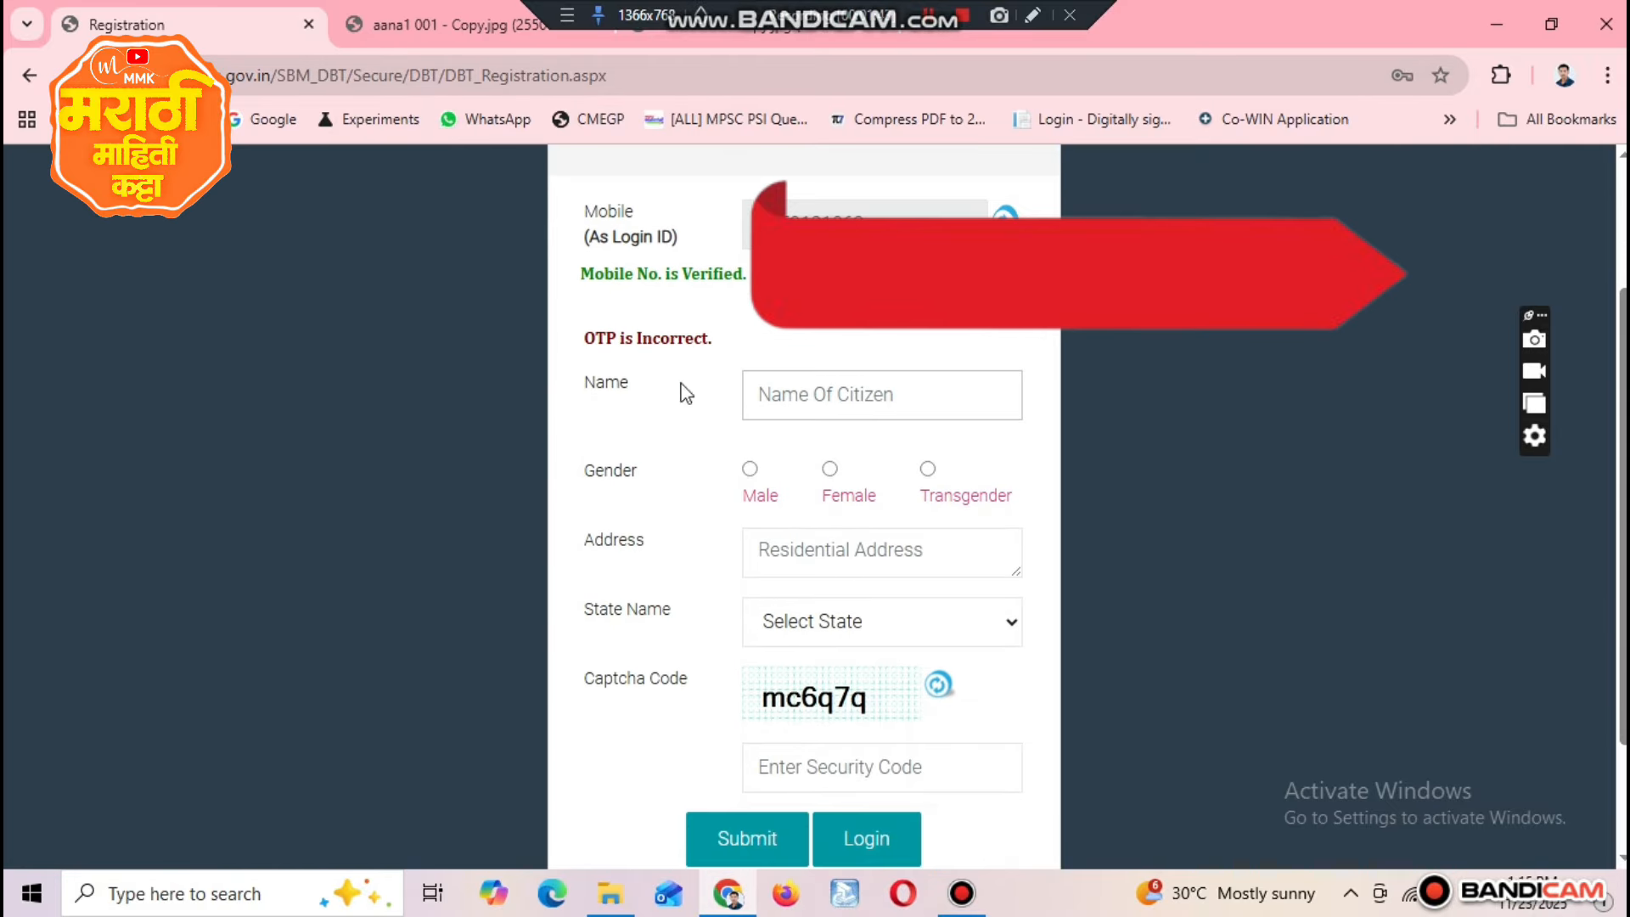
pyautogui.moveTo(573, 338); pyautogui.dragTo(722, 341)
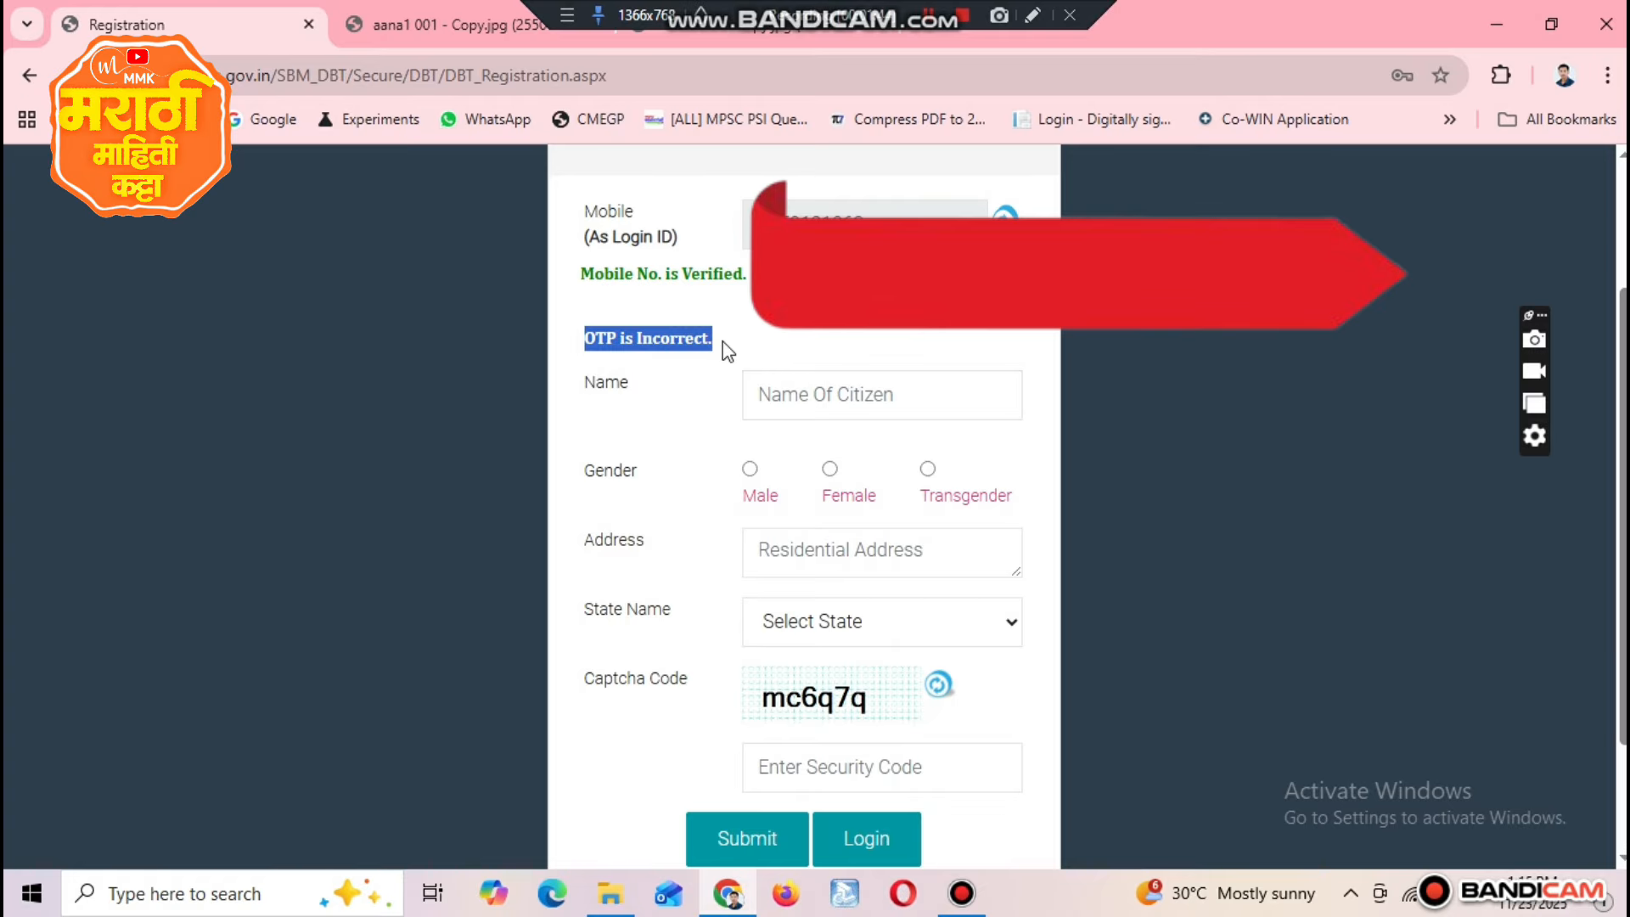
pyautogui.doubleClick(611, 391)
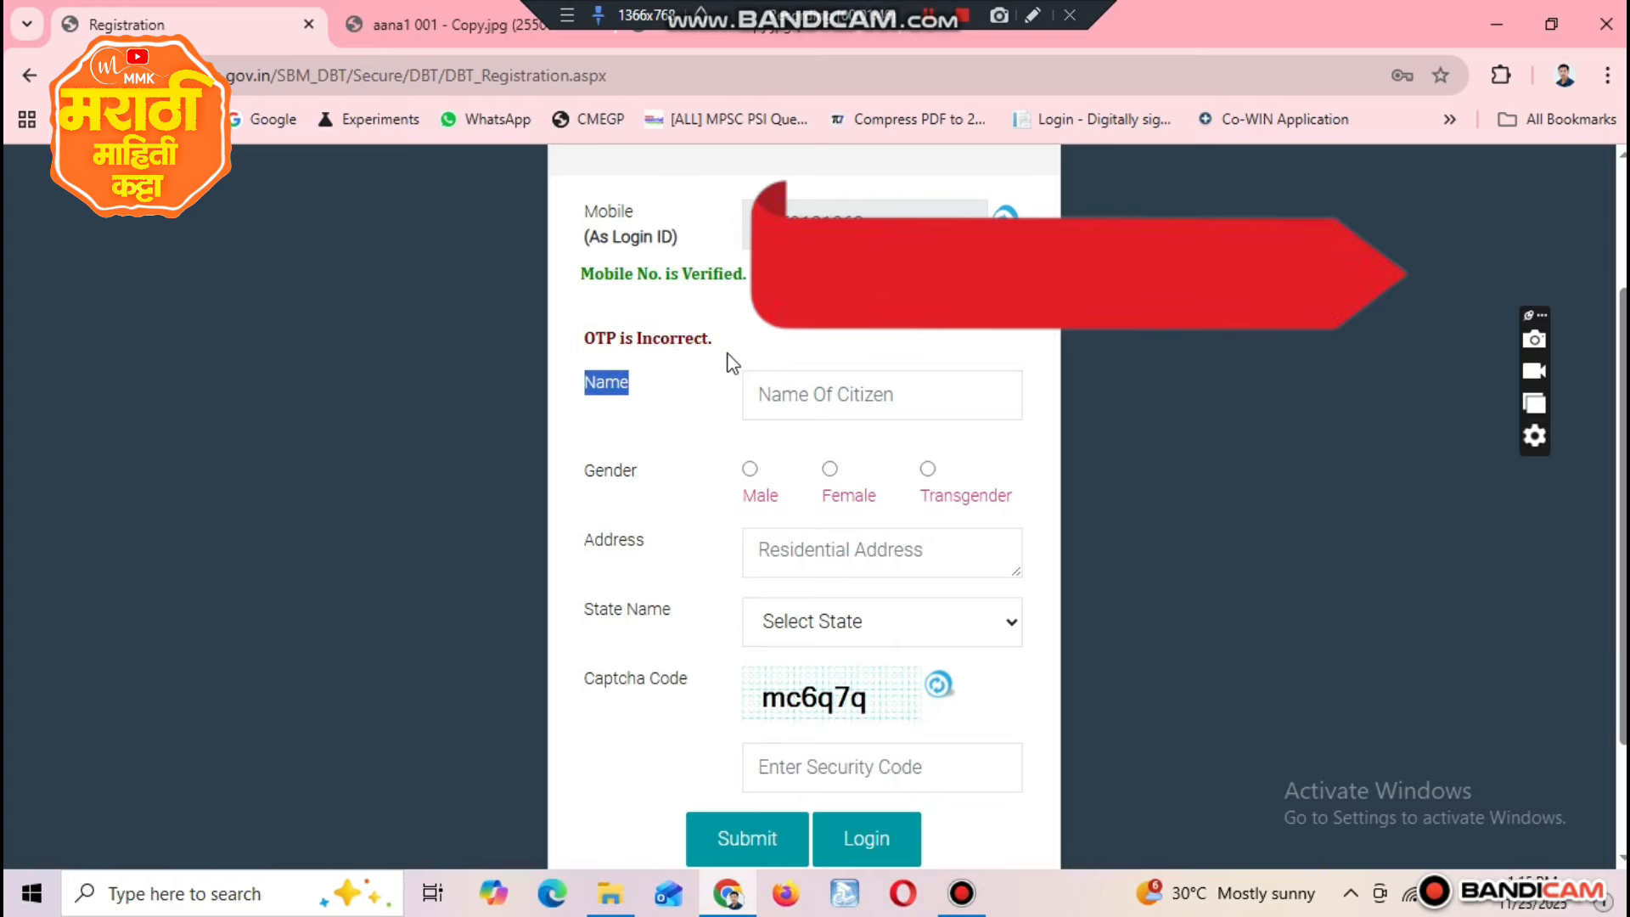
pyautogui.click(787, 410)
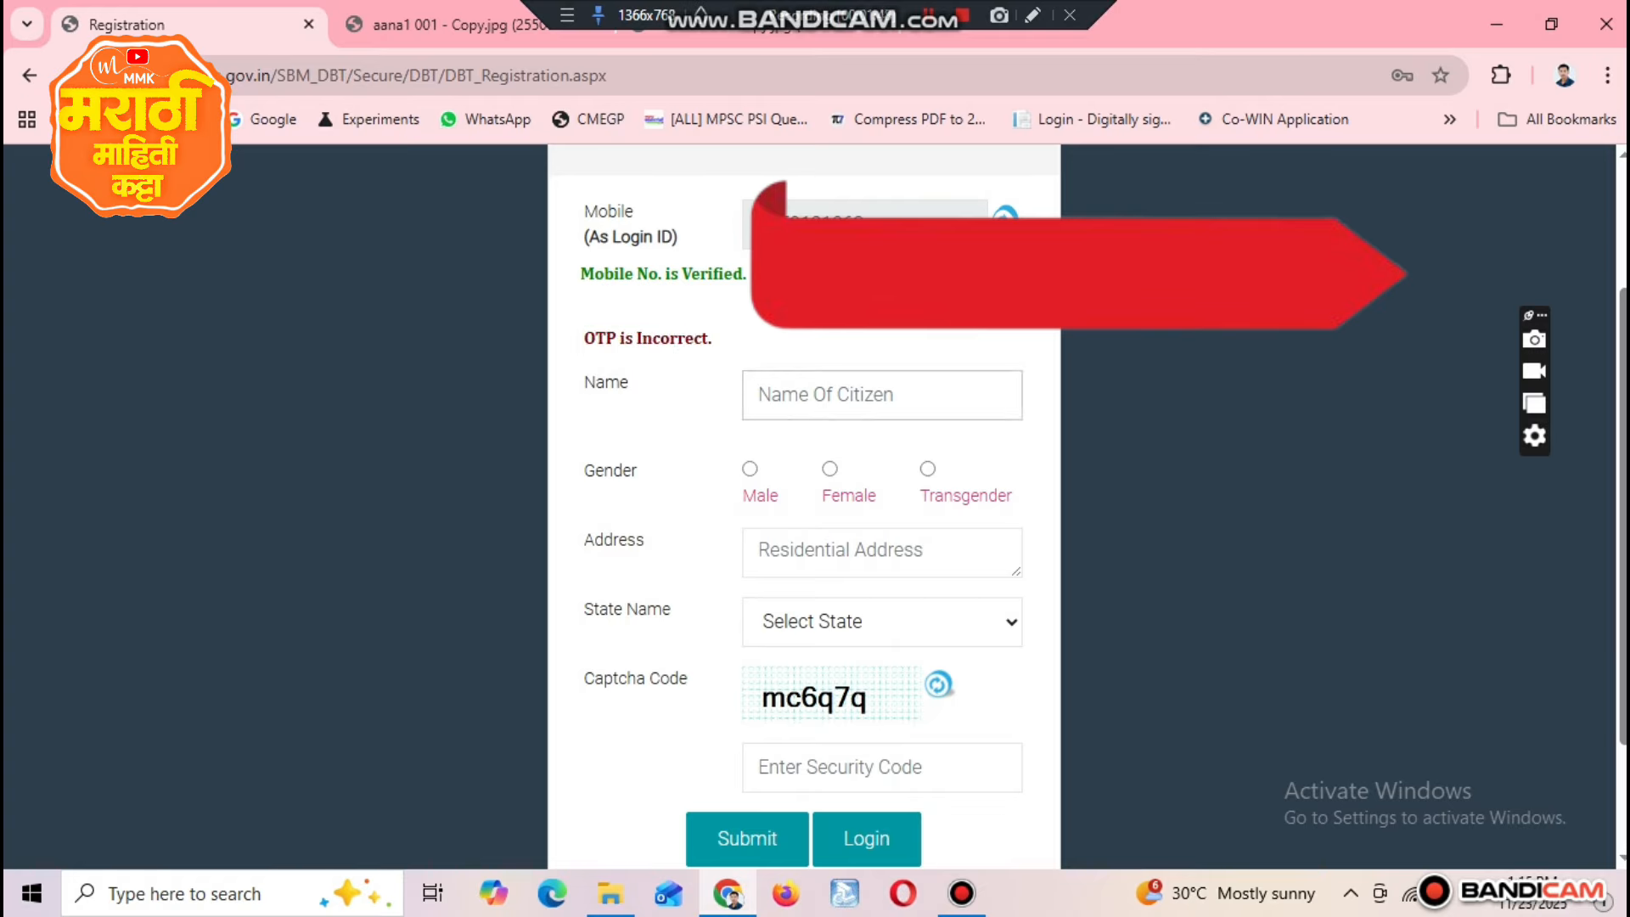
# Step: Fill in the citizen's registration details with gender Male, the start of the residential address, and Maharashtra as the state
pyautogui.click(755, 472)
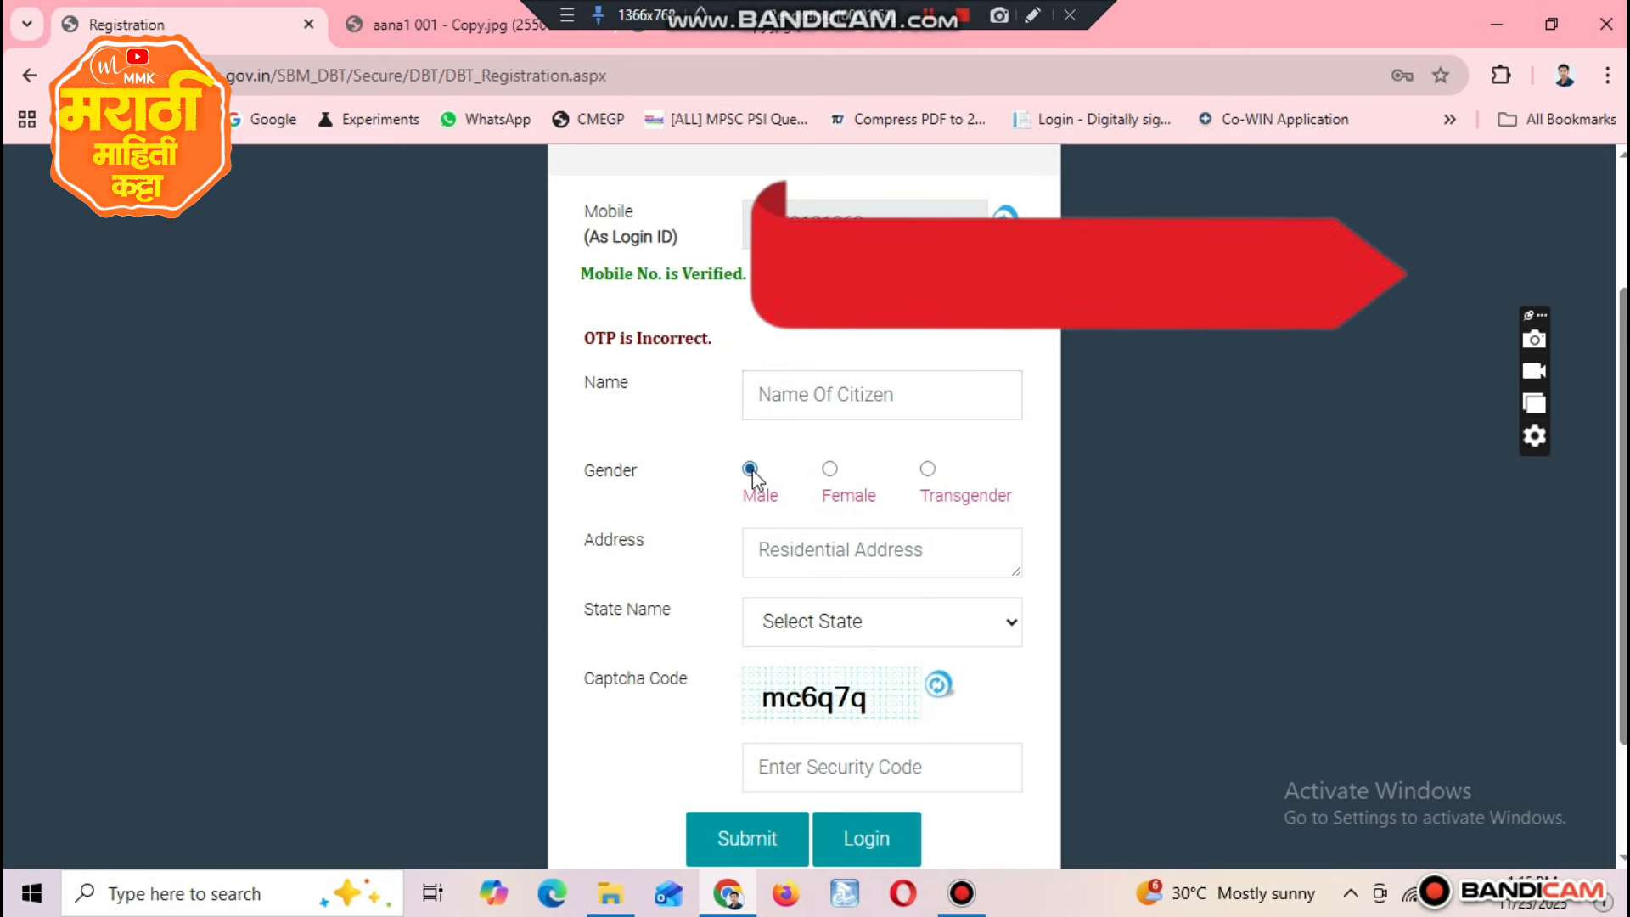
pyautogui.click(858, 558)
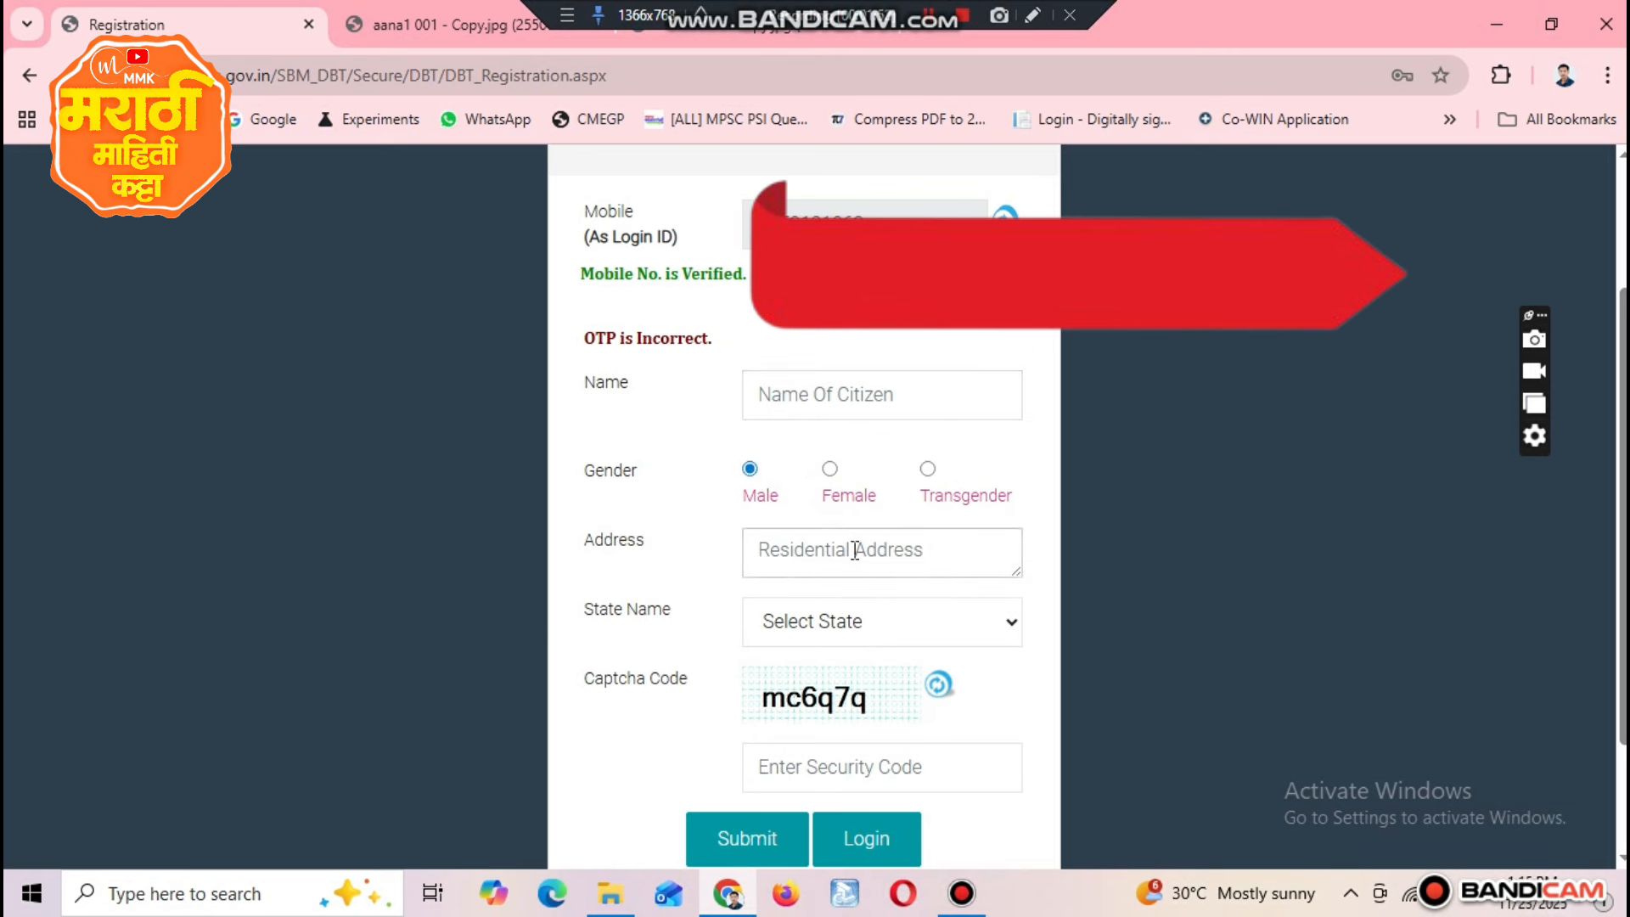
pyautogui.write('AT')
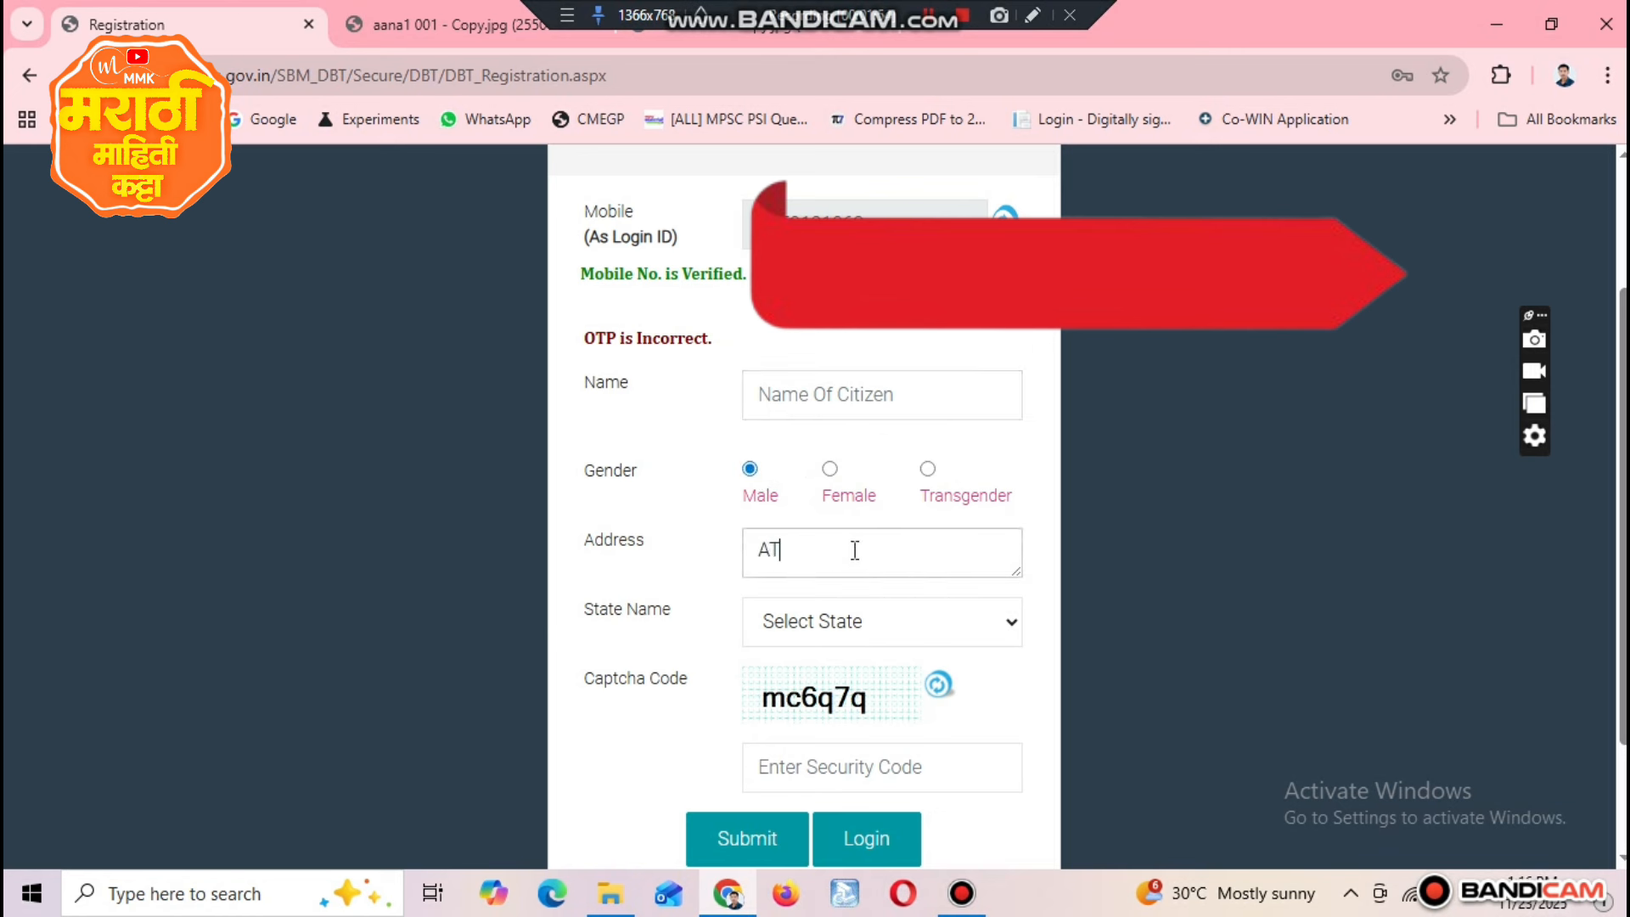
pyautogui.click(857, 637)
pyautogui.write('mah')
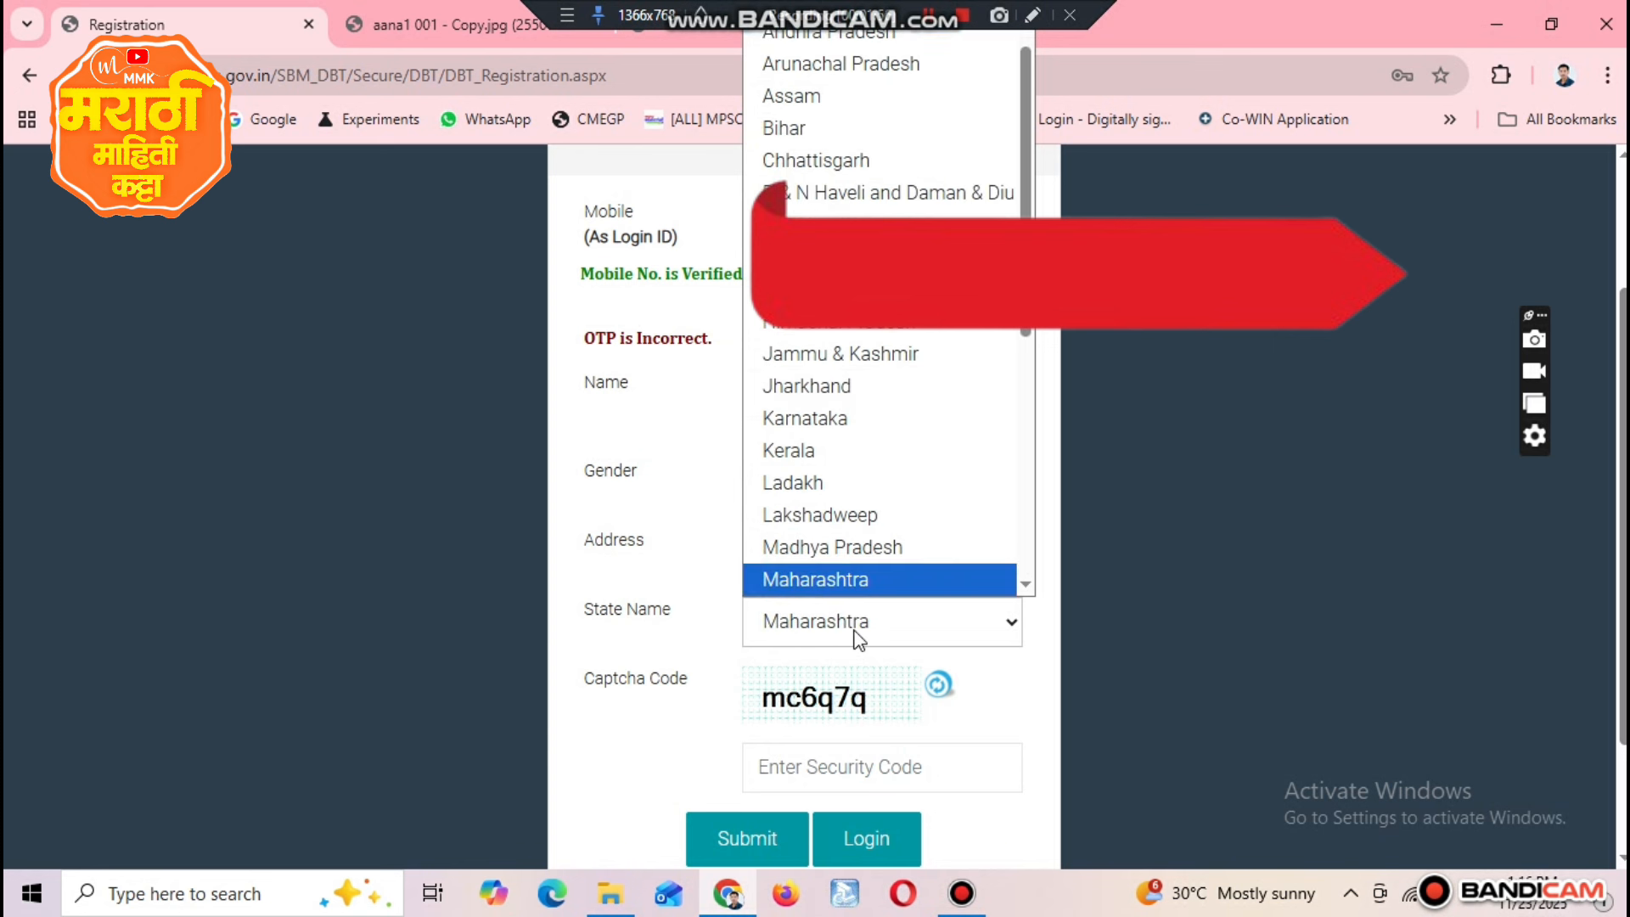
pyautogui.press('Return')
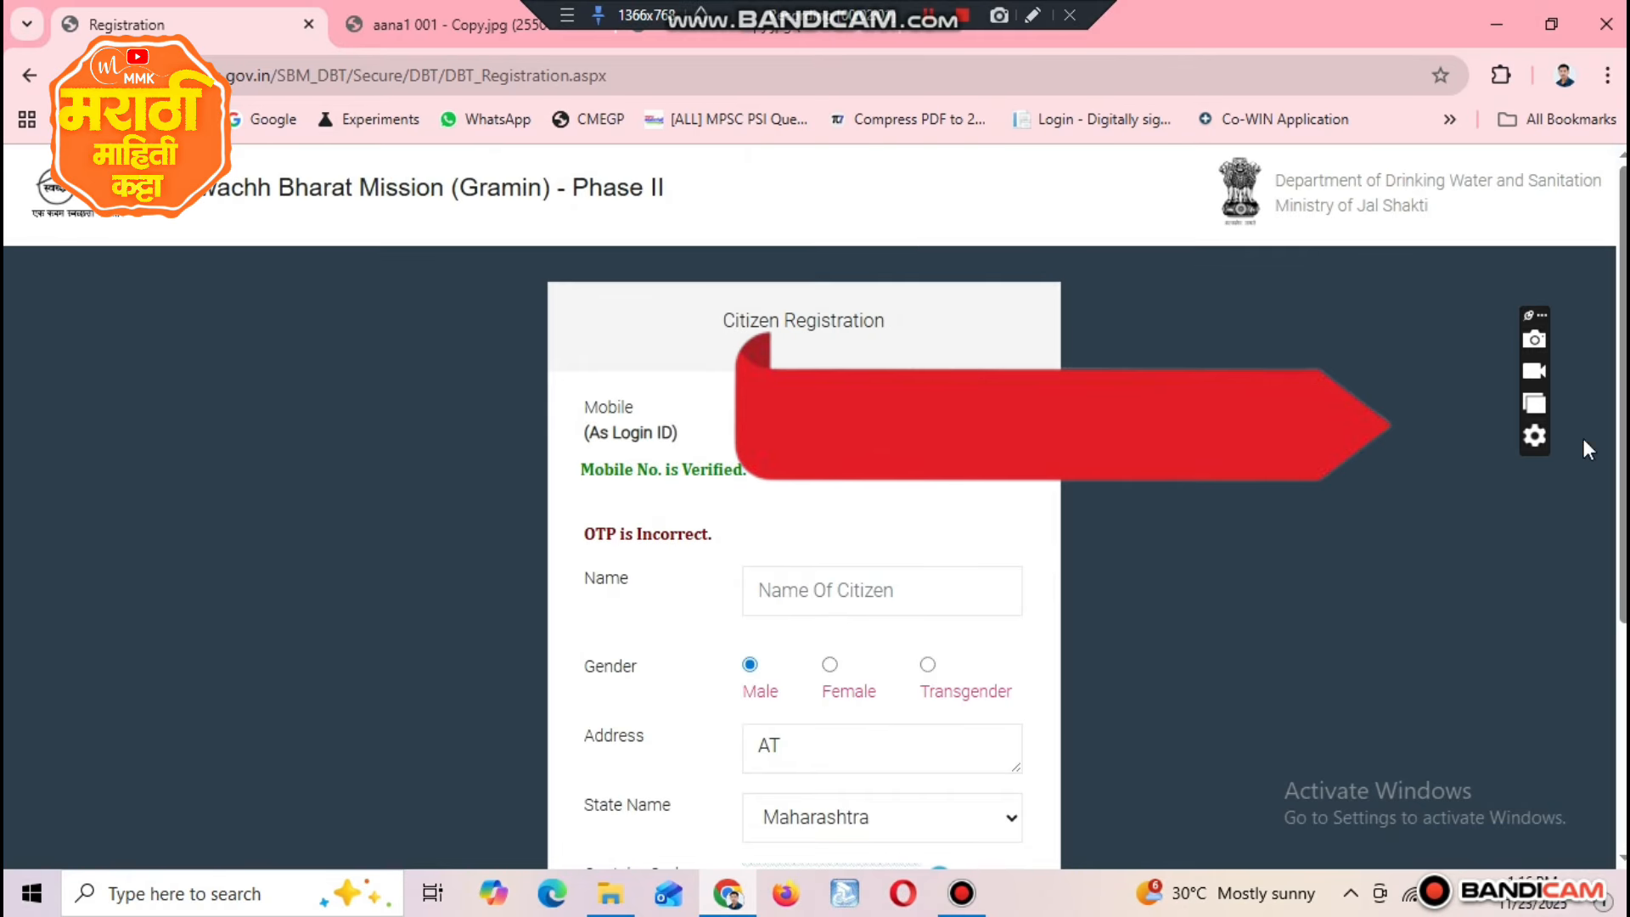
pyautogui.scroll(-4, 929, 654)
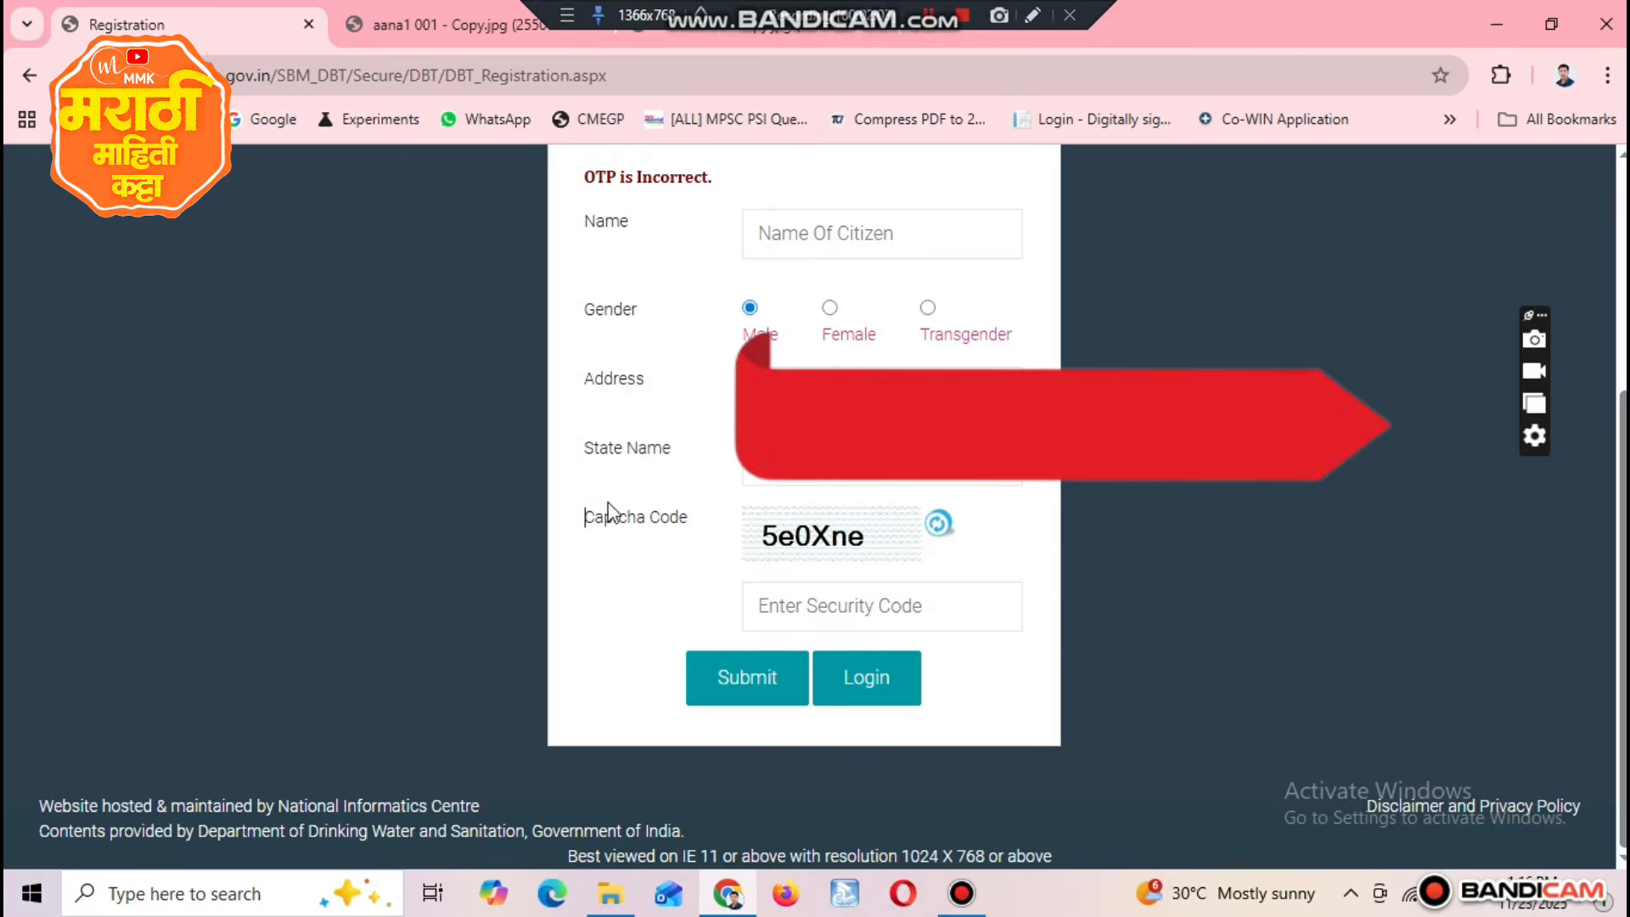
pyautogui.moveTo(599, 514); pyautogui.dragTo(732, 531)
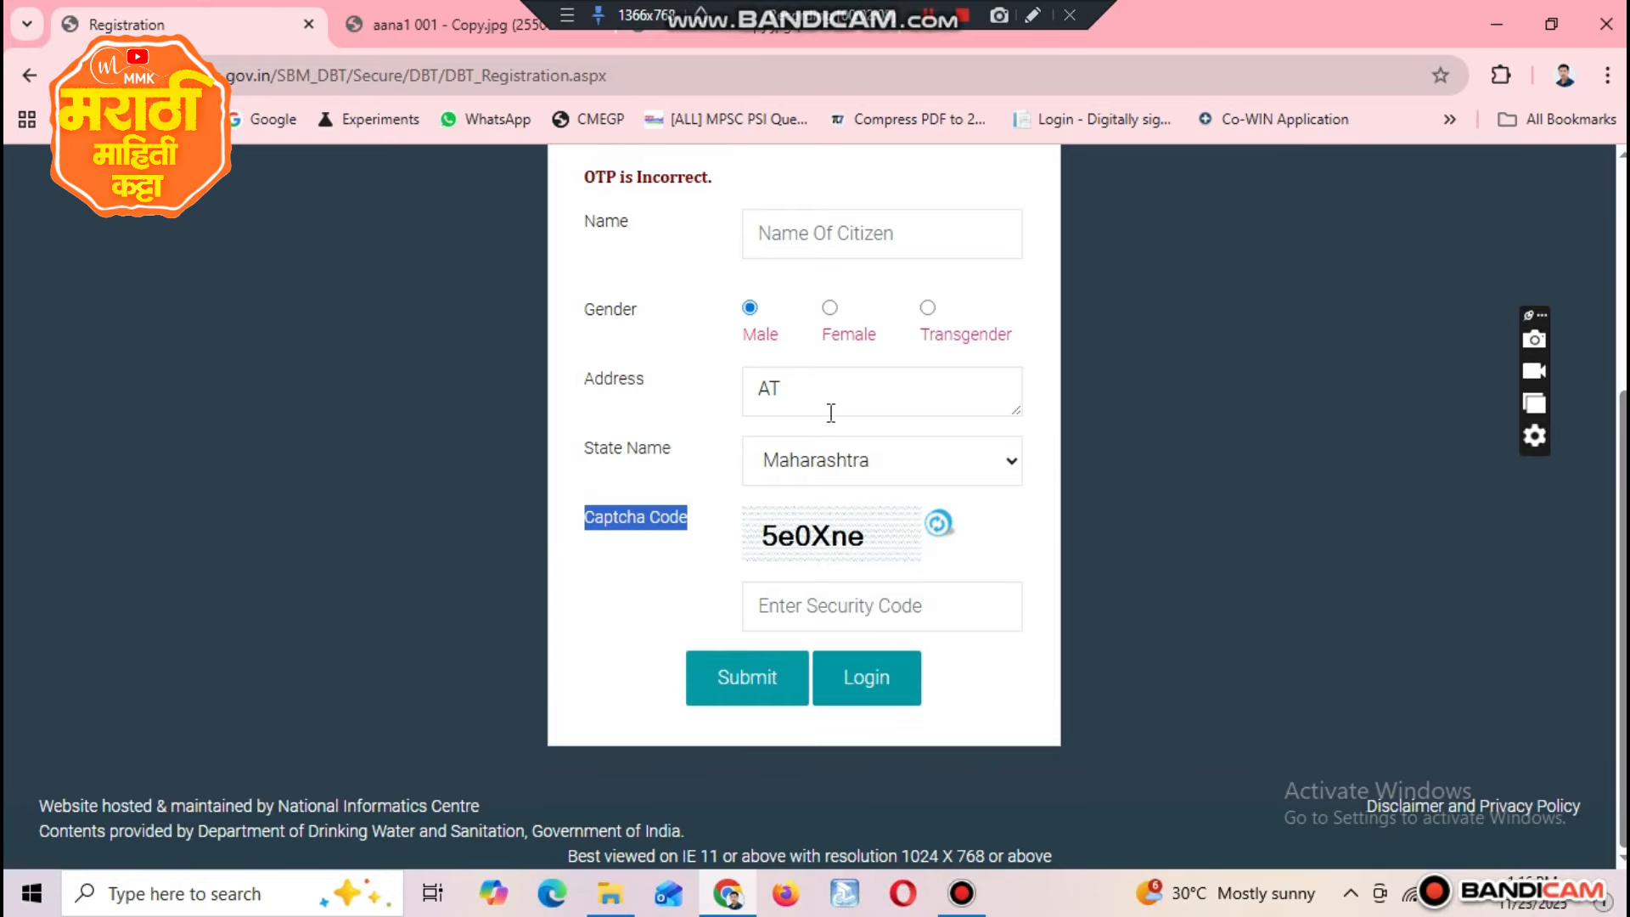
pyautogui.scroll(2, 804, 509)
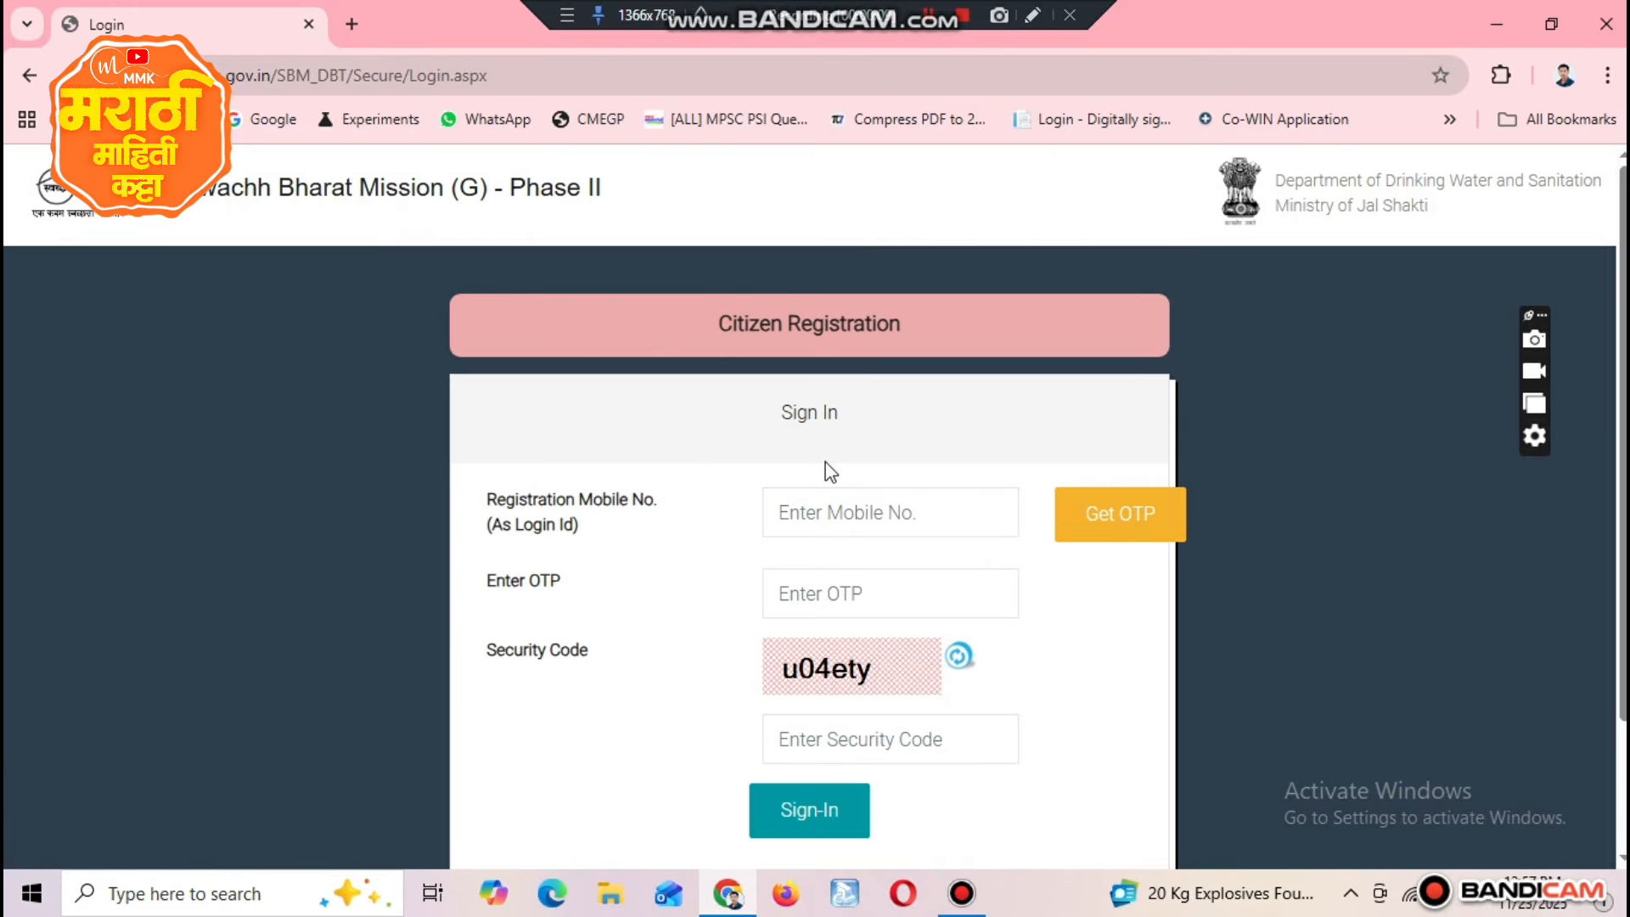
# Step: Request an OTP for the registered mobile number and enter the OTP to sign in to the citizen account
pyautogui.click(833, 505)
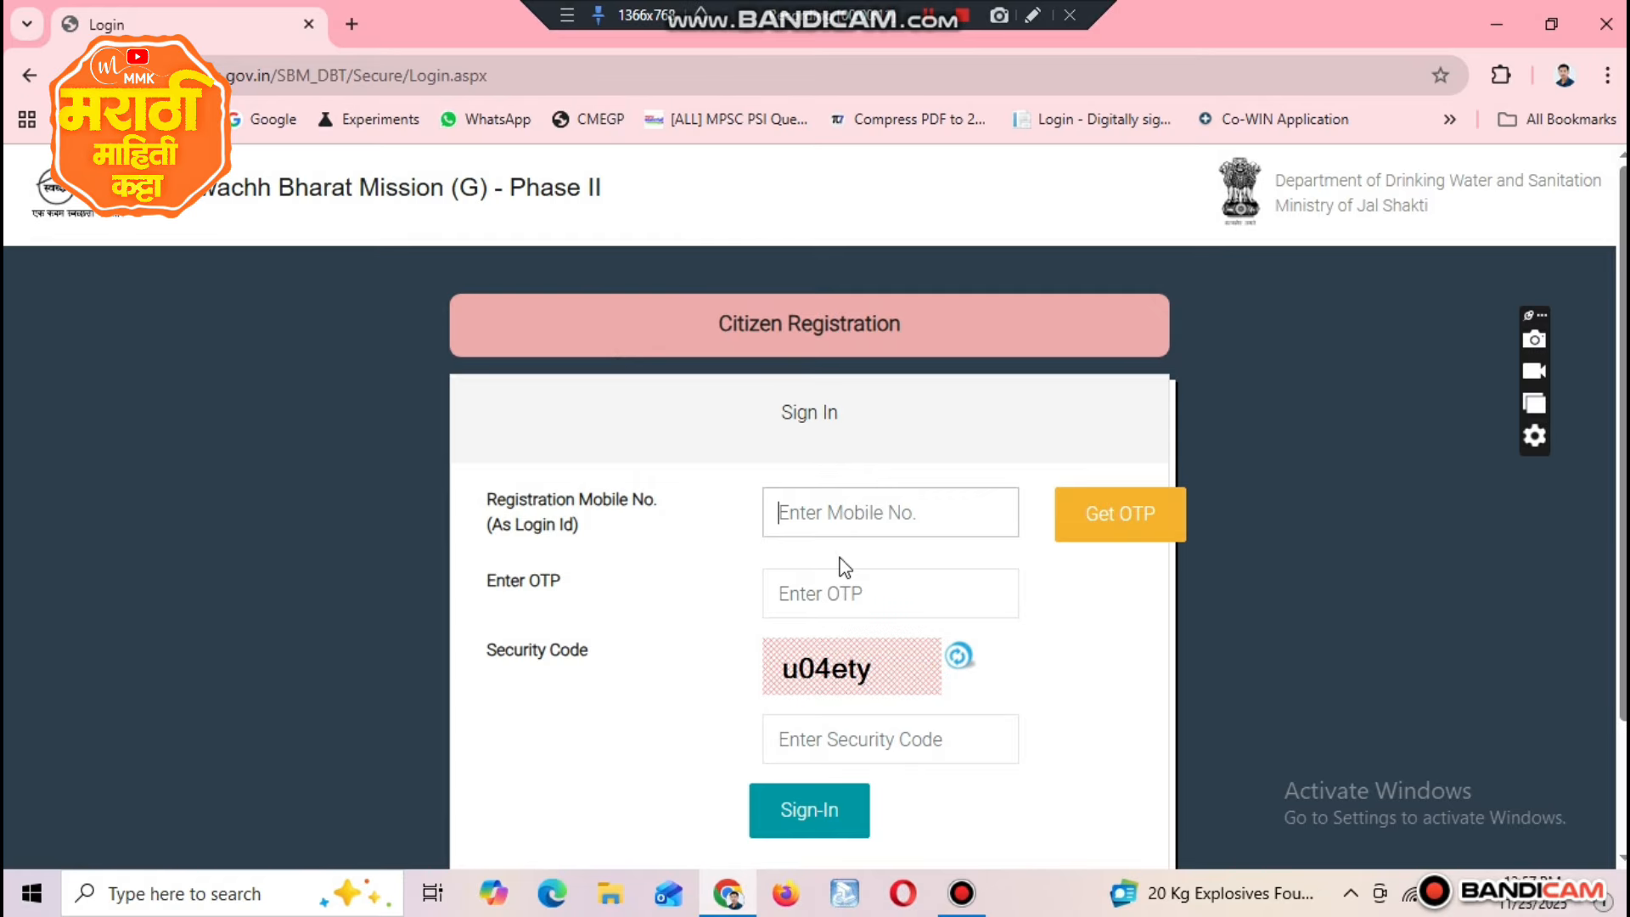
pyautogui.write('755?')
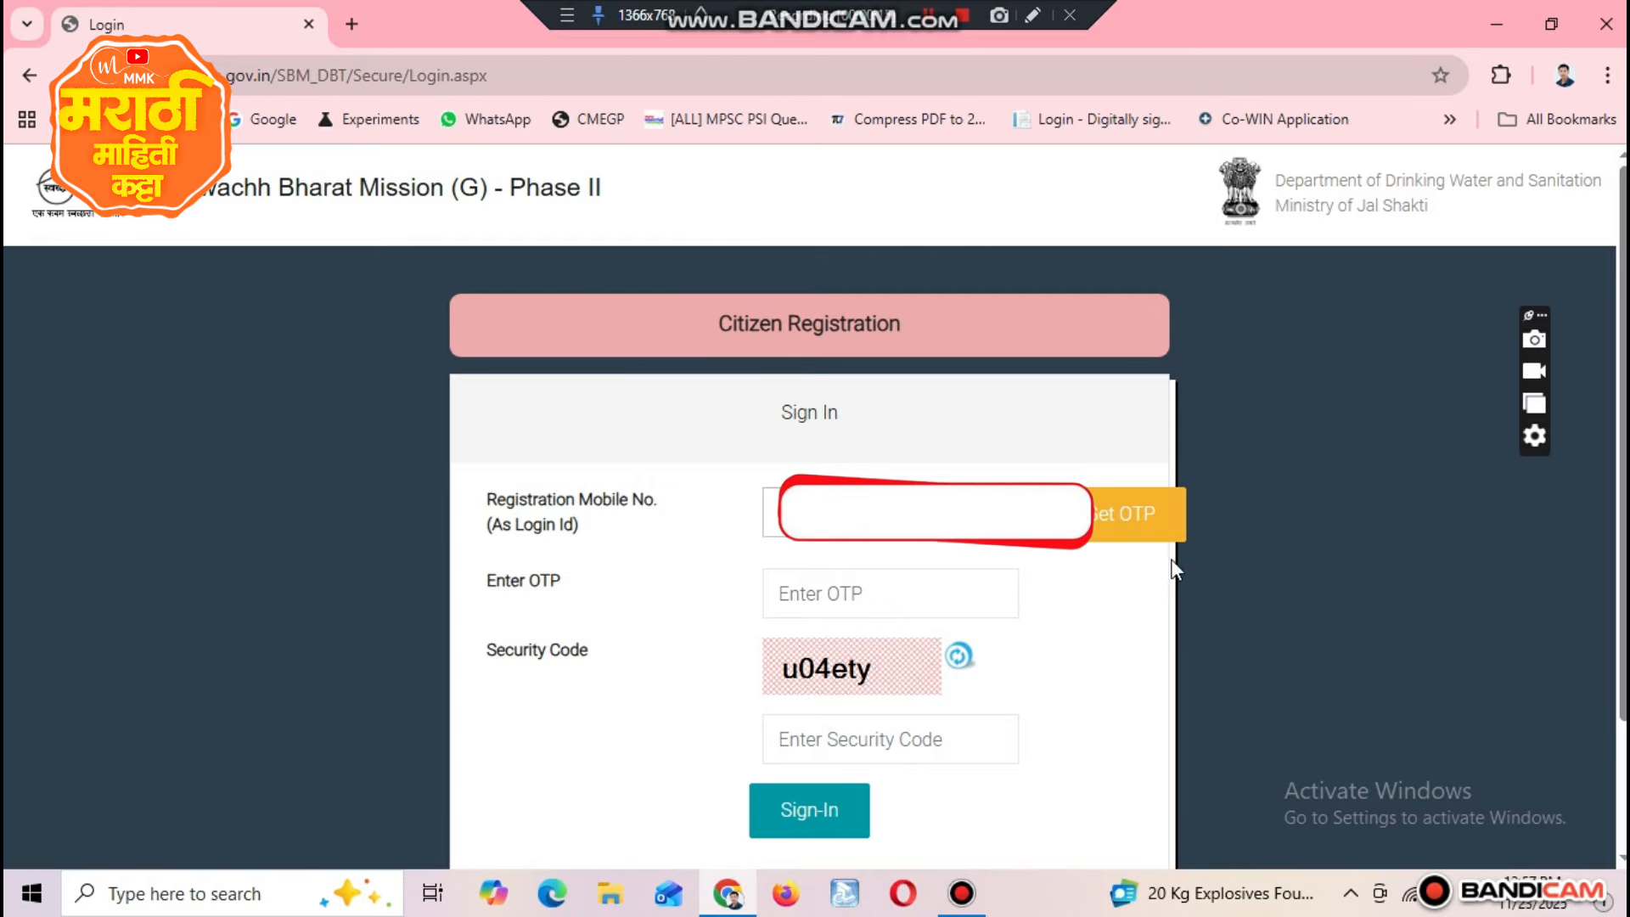
pyautogui.click(1138, 514)
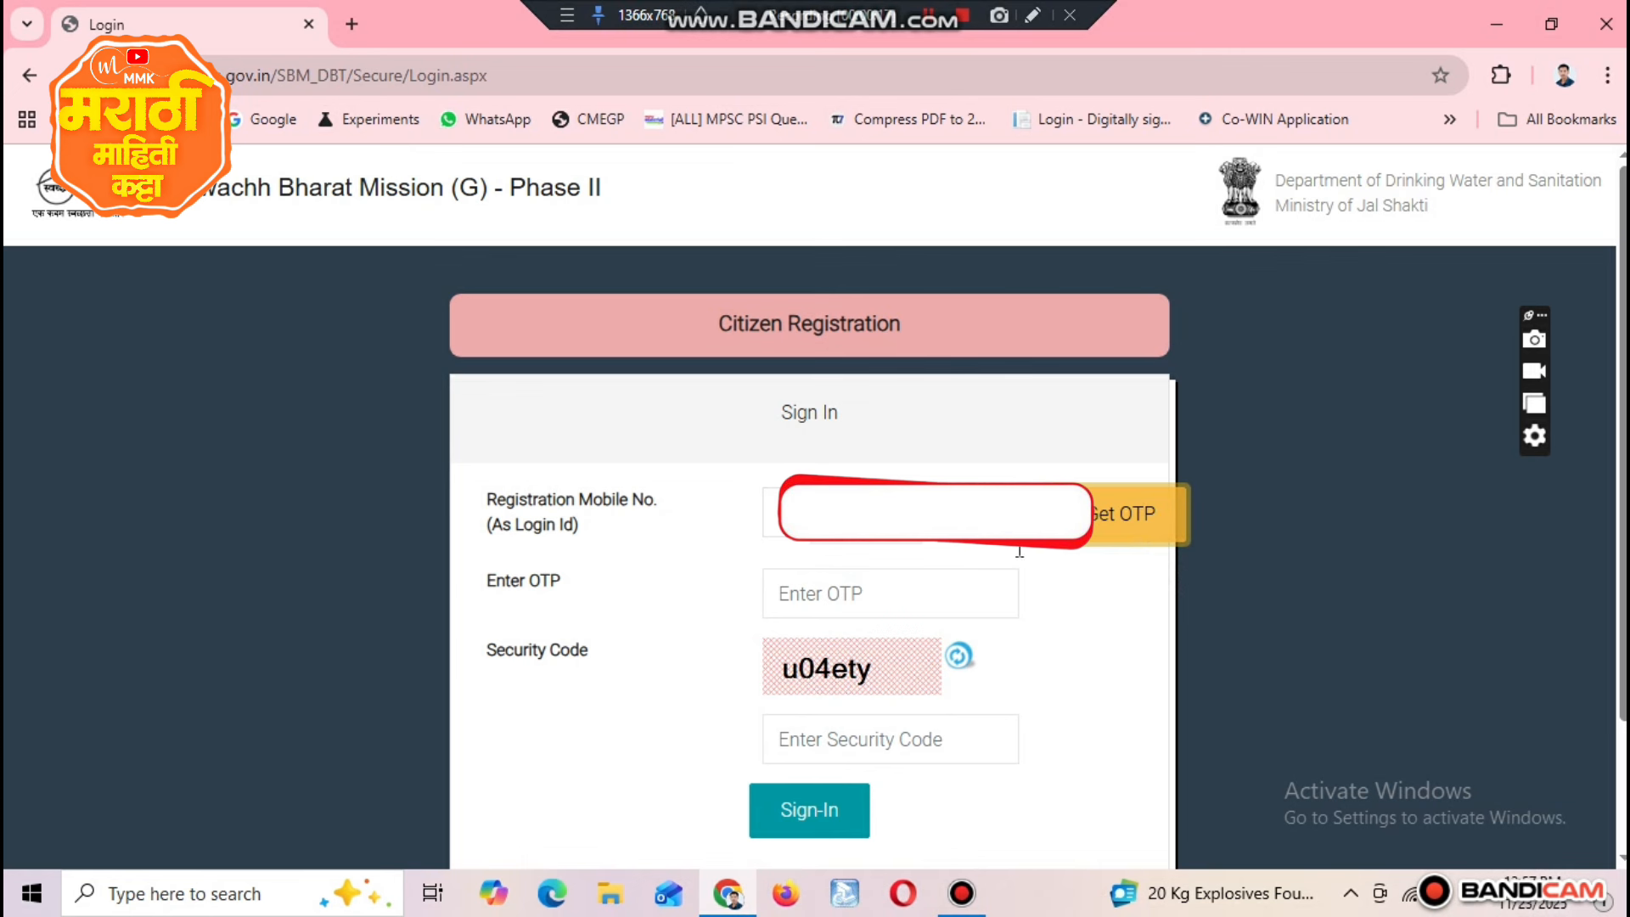
pyautogui.click(828, 601)
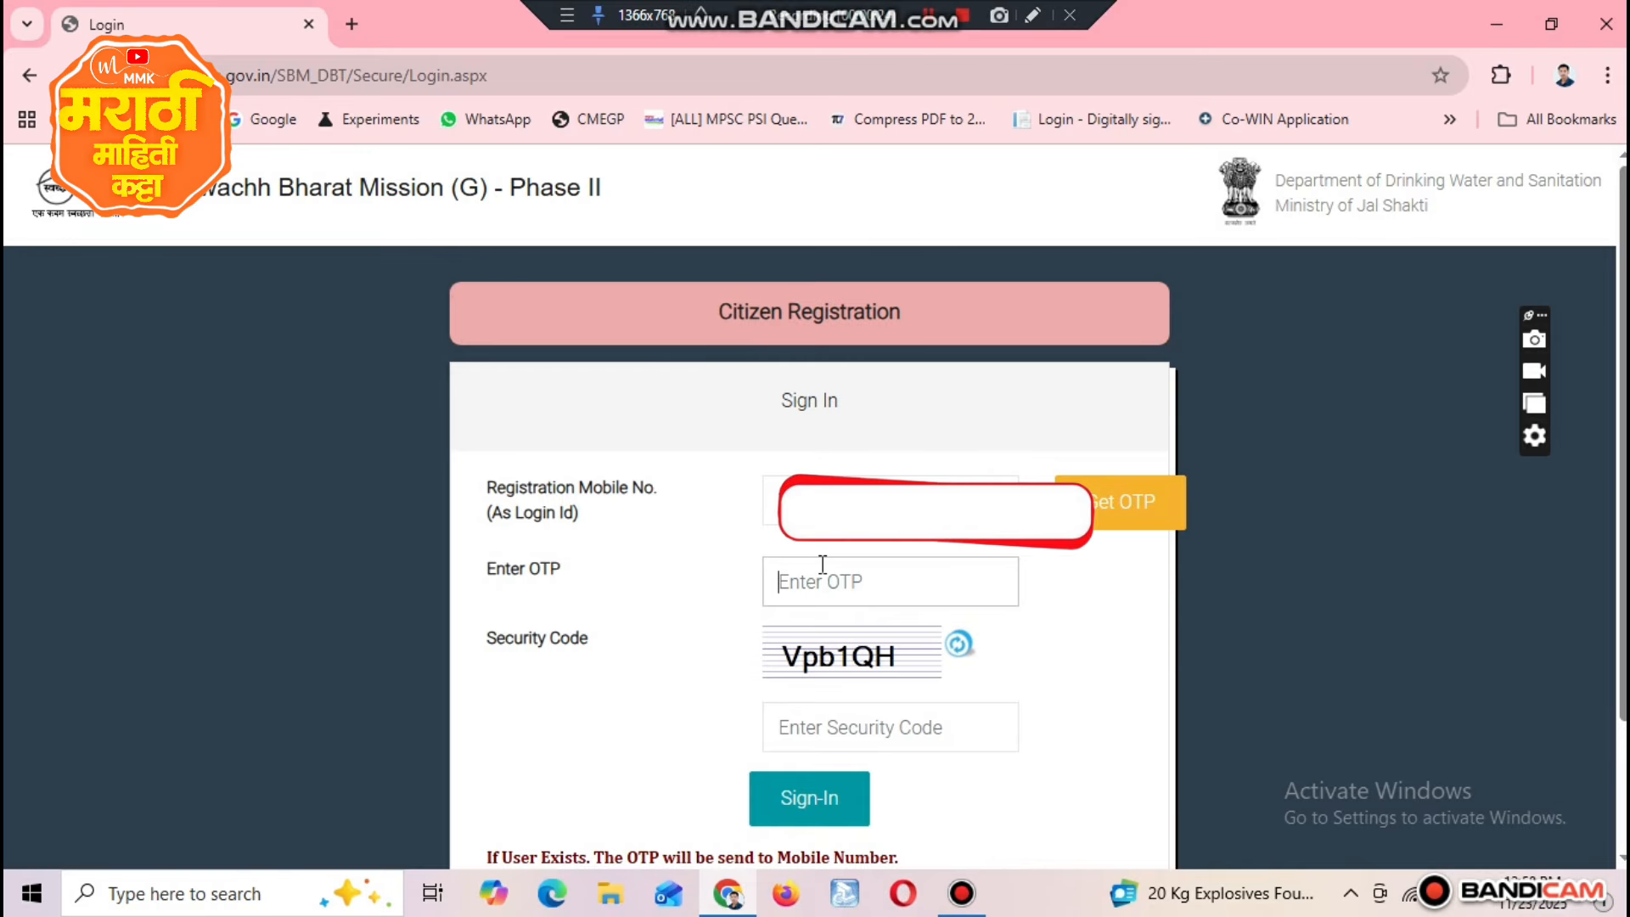
pyautogui.write('••')
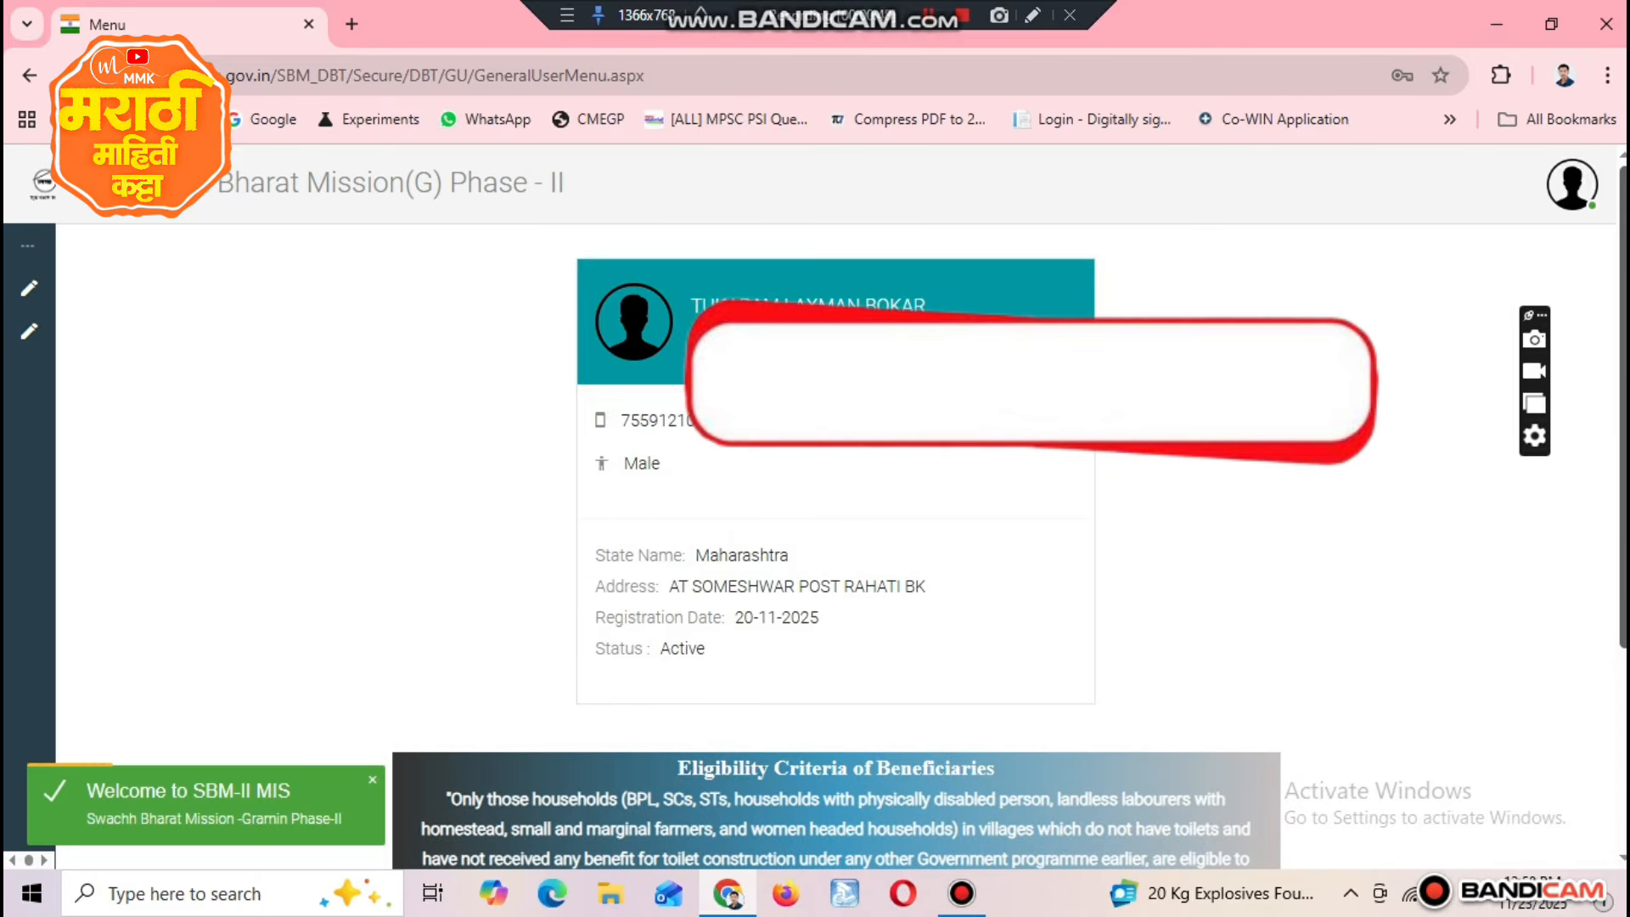
# Step: Read the Eligibility Criteria of Beneficiaries below the citizen profile, covering the household categories allowed to apply
pyautogui.scroll(-2, 1055, 527)
pyautogui.scroll(-2, 836, 509)
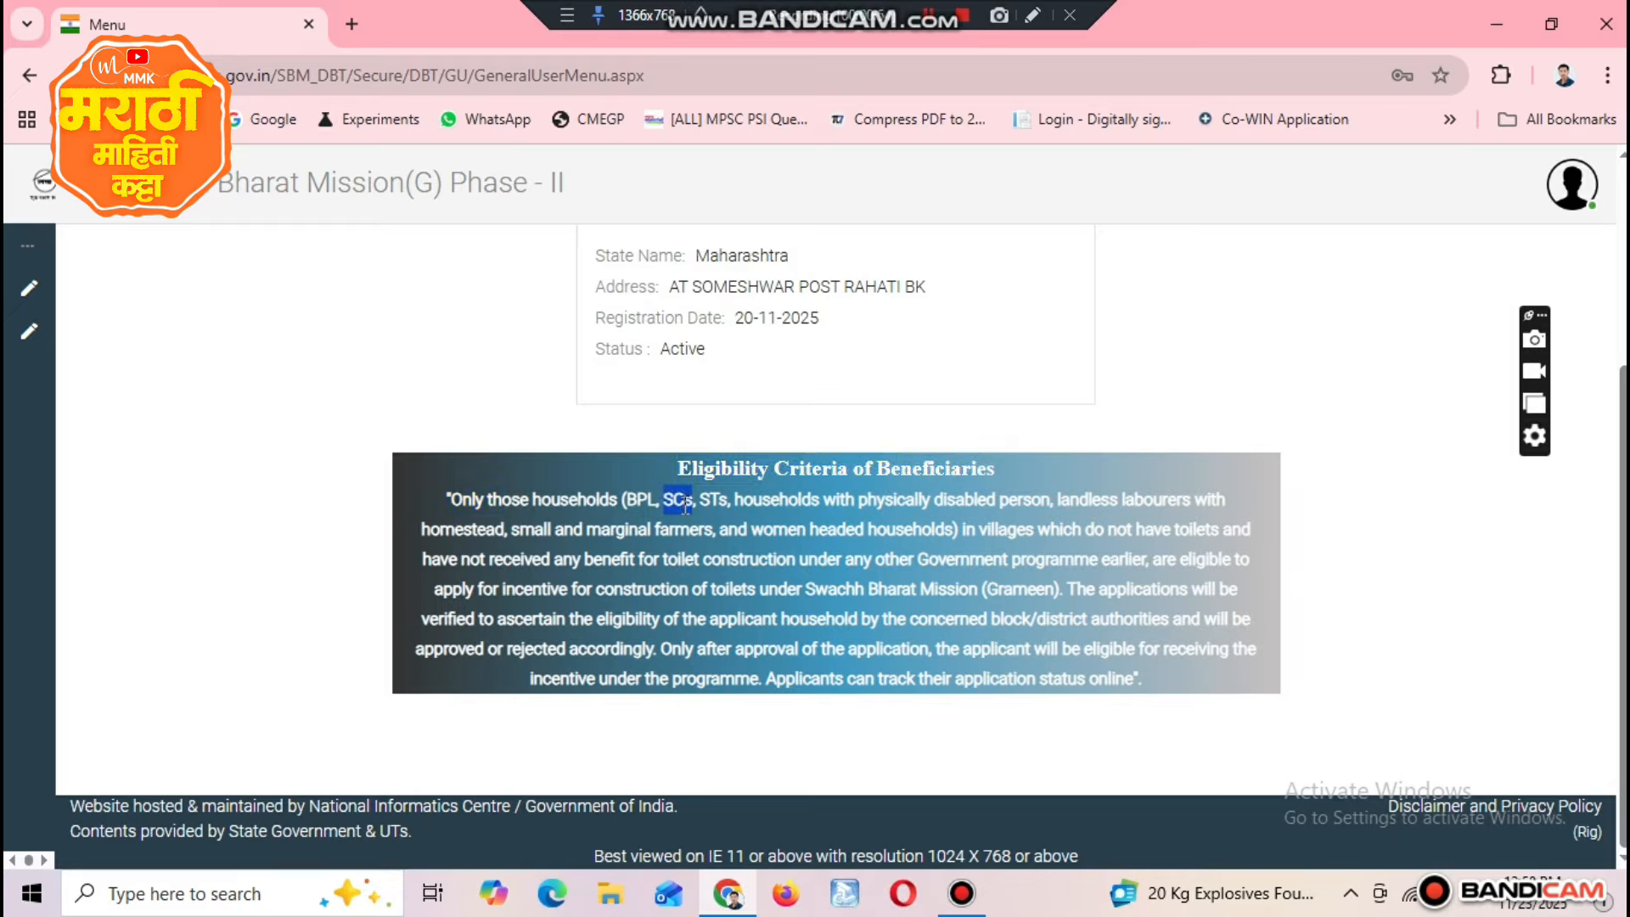
pyautogui.moveTo(764, 499); pyautogui.dragTo(997, 500)
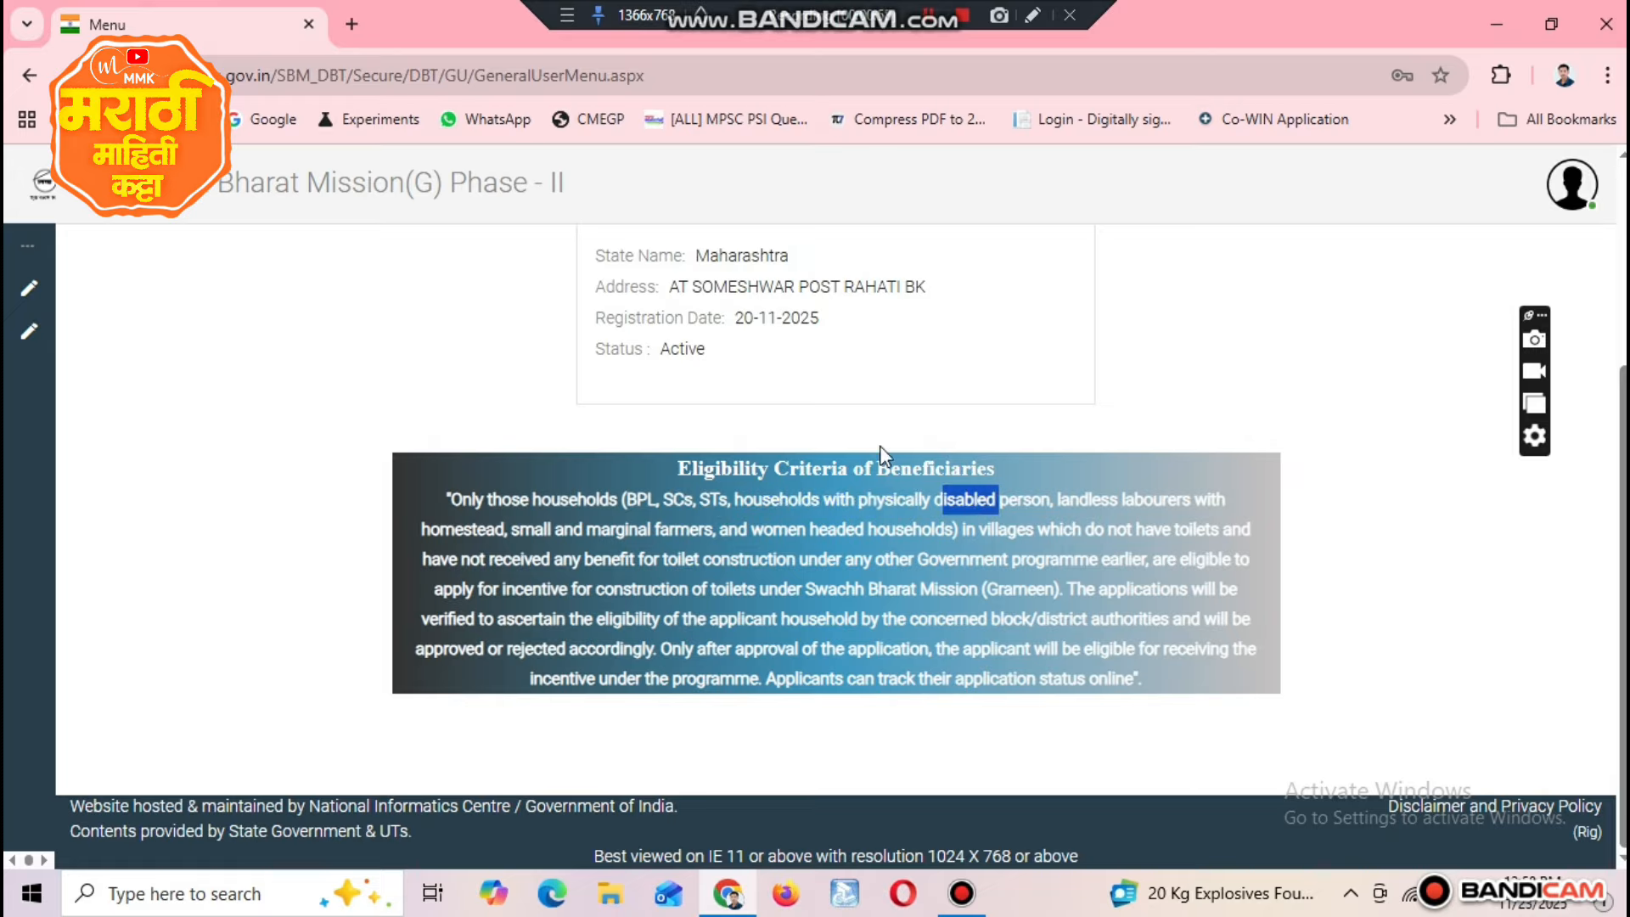
pyautogui.click(1170, 516)
pyautogui.doubleClick(1156, 499)
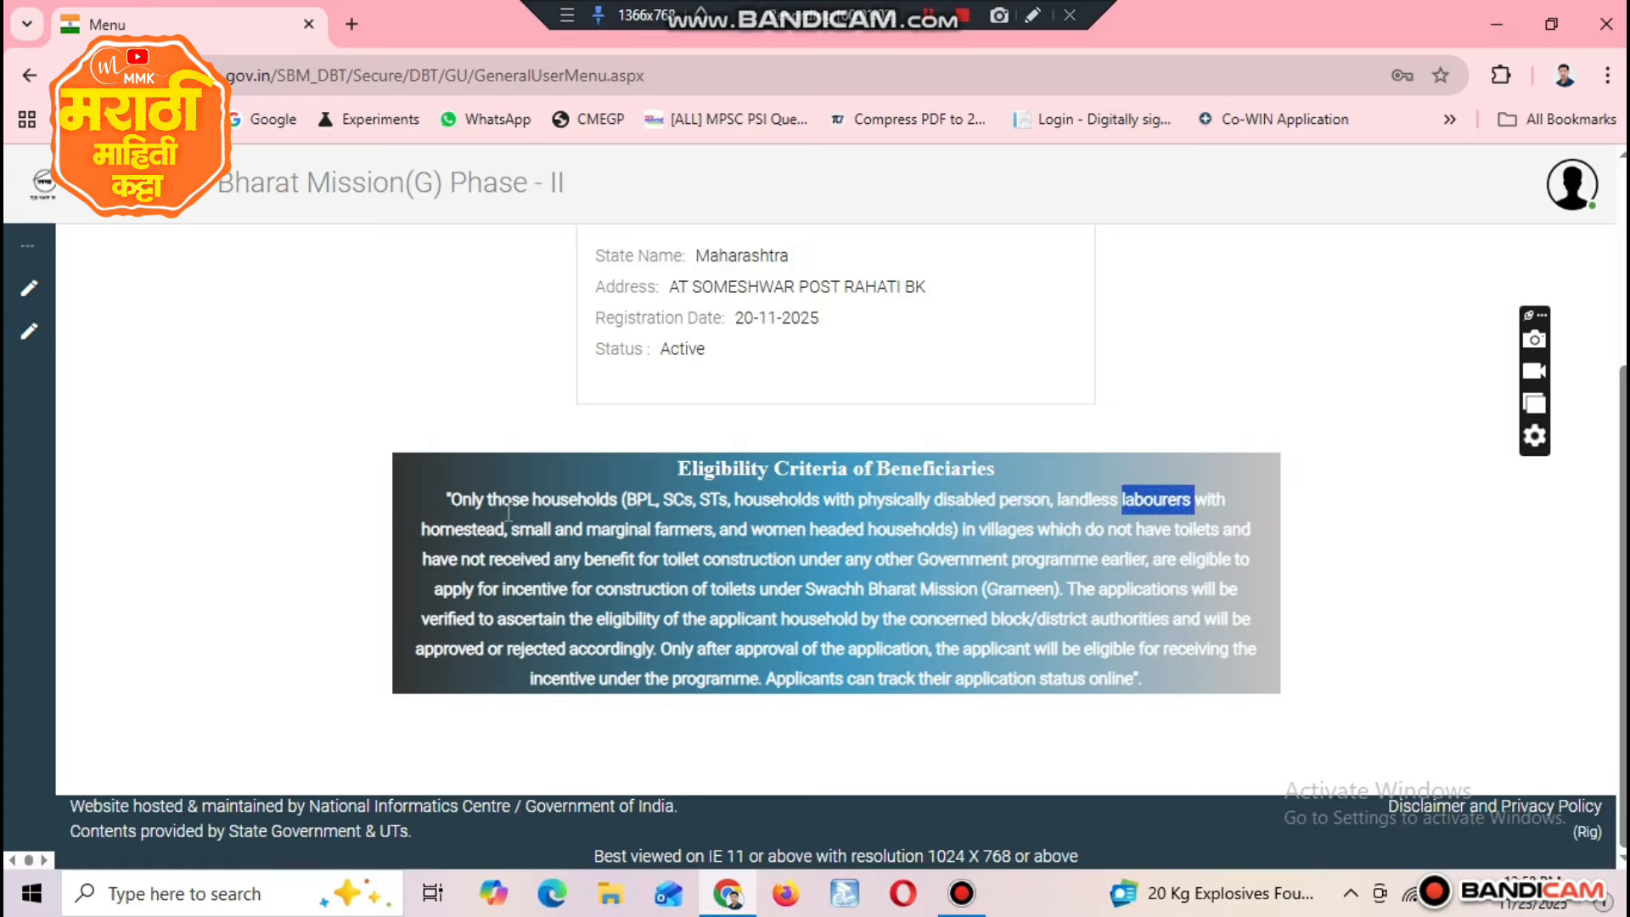
pyautogui.moveTo(502, 521); pyautogui.dragTo(887, 534)
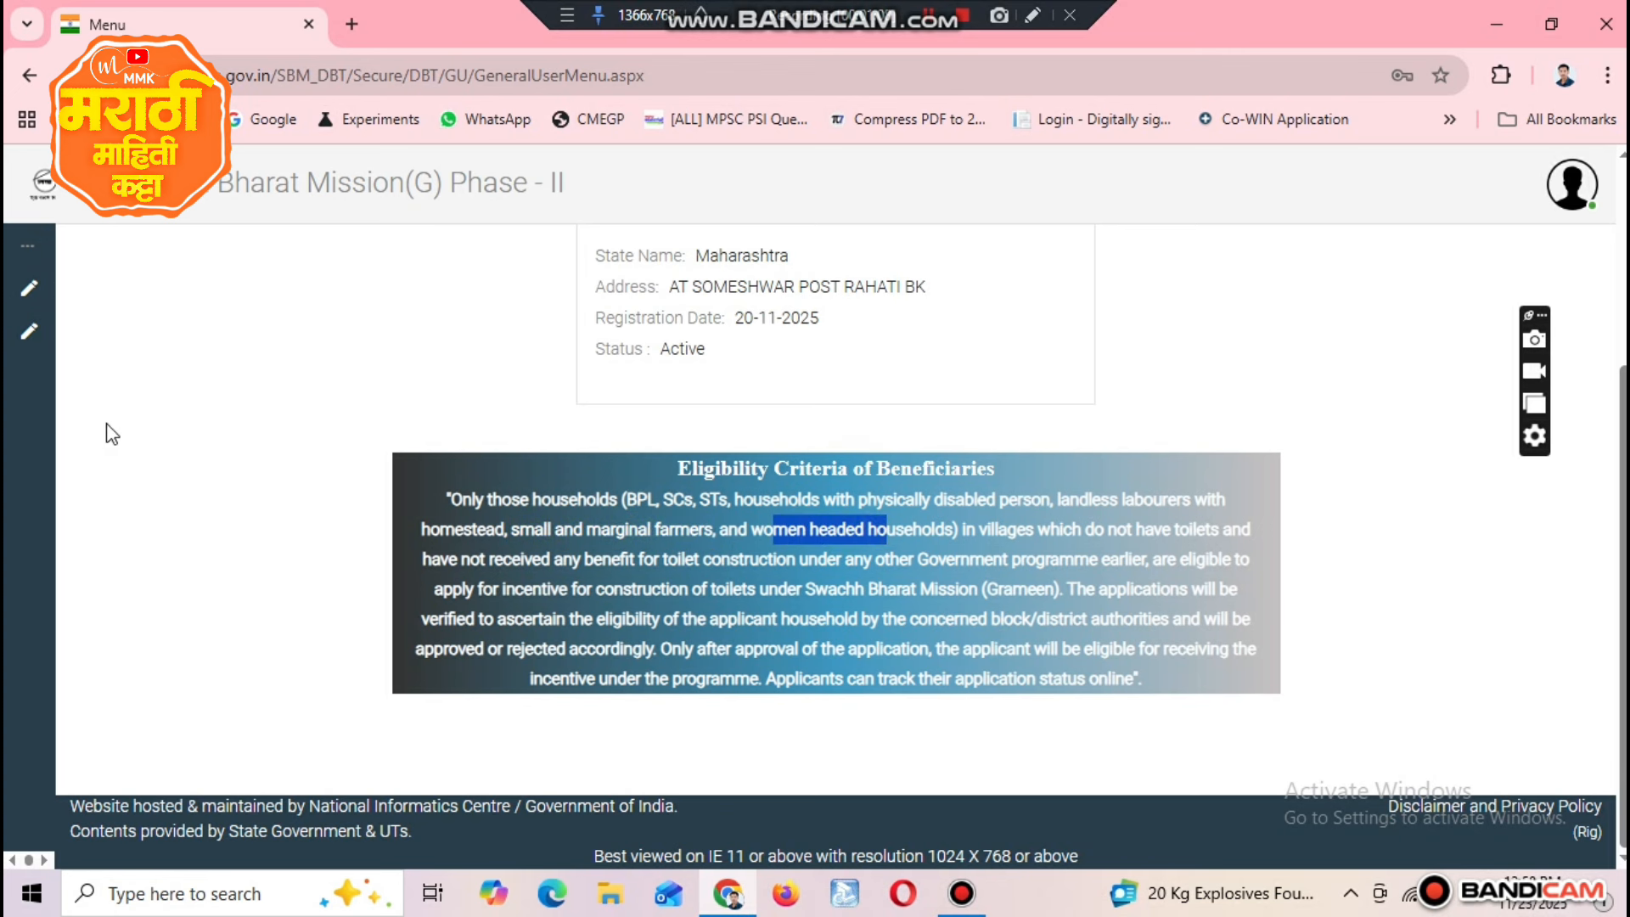
# Step: Open a new IHHL application form and dismiss the eligibility criteria notice
pyautogui.click(93, 302)
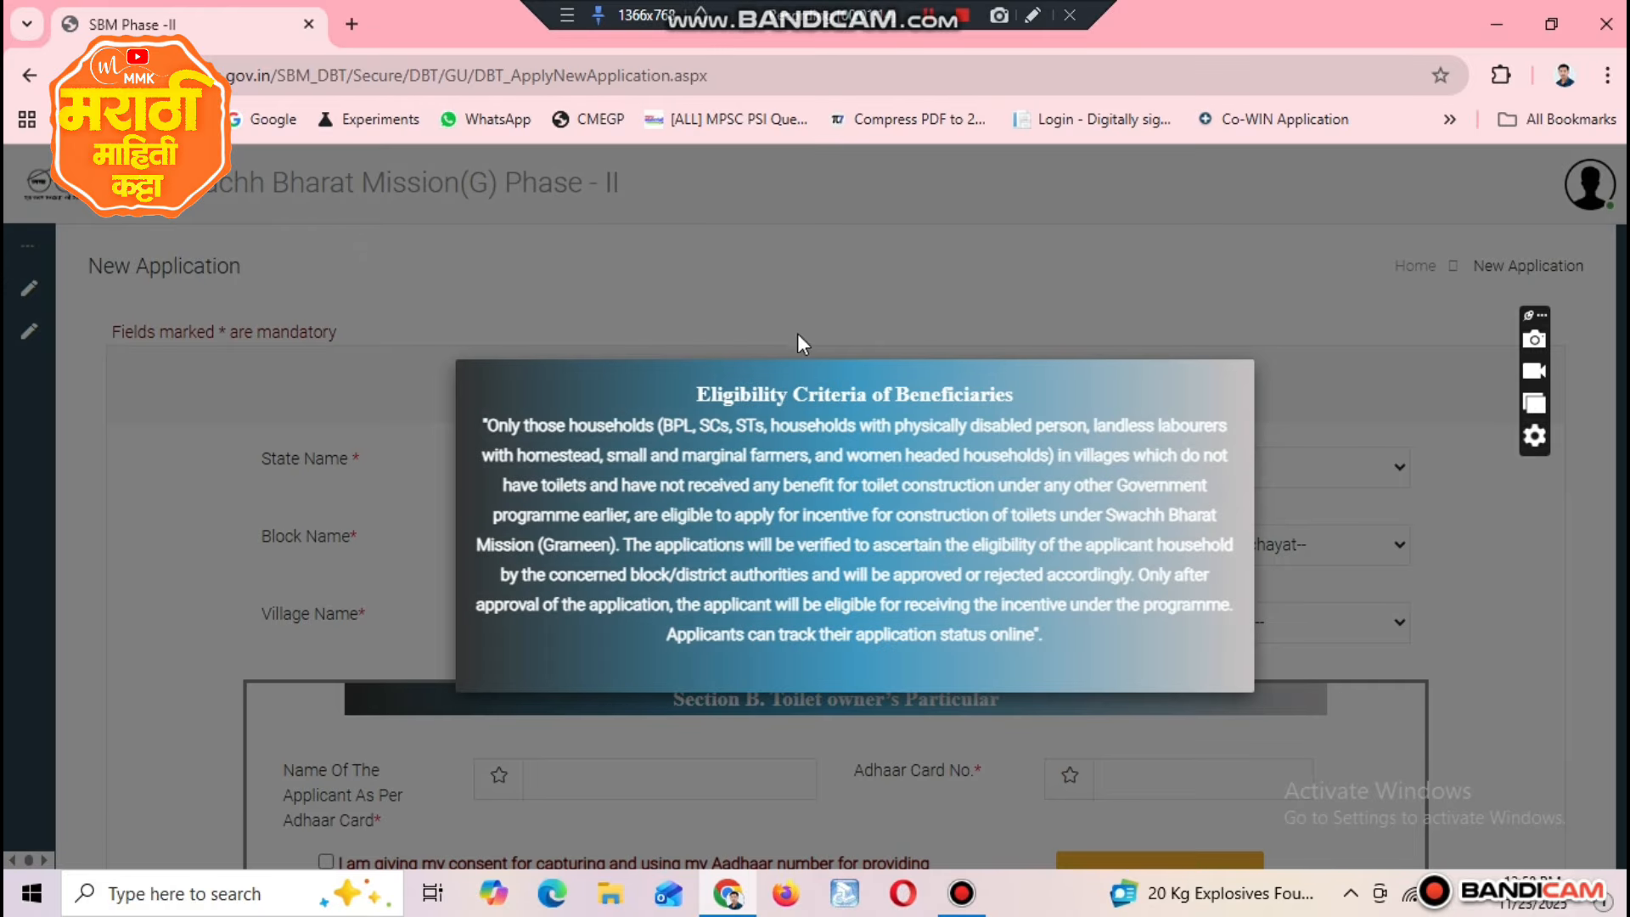
pyautogui.click(809, 762)
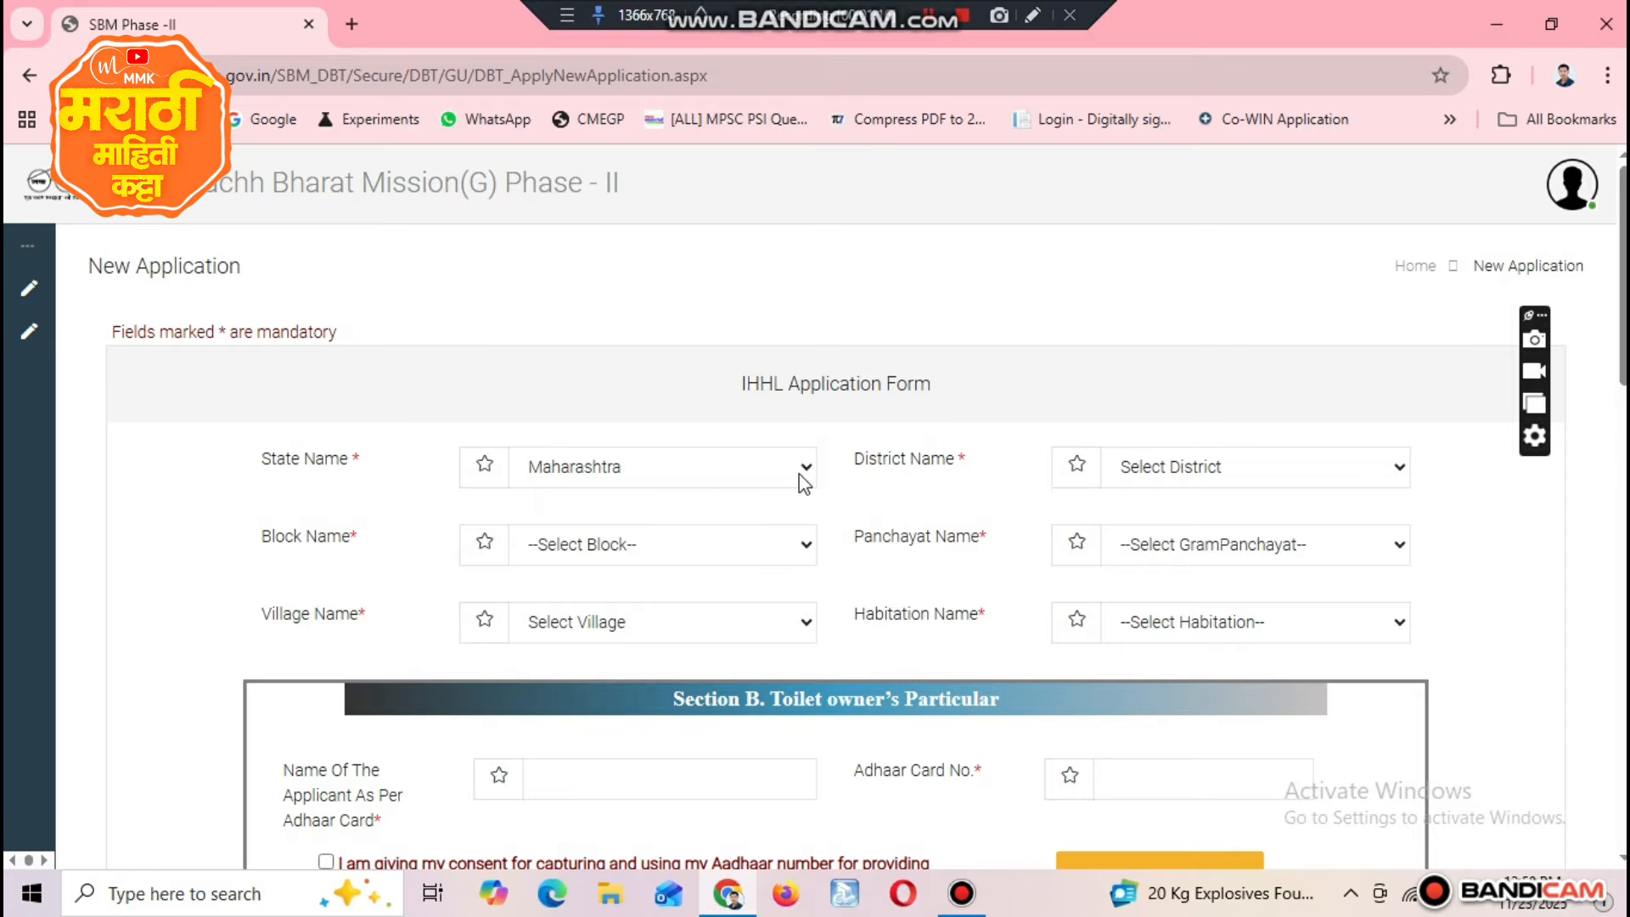
# Step: Examine the state, district, block, panchayat, village and habitation fields of the IHHL Application Form
pyautogui.moveTo(263, 461); pyautogui.dragTo(411, 501)
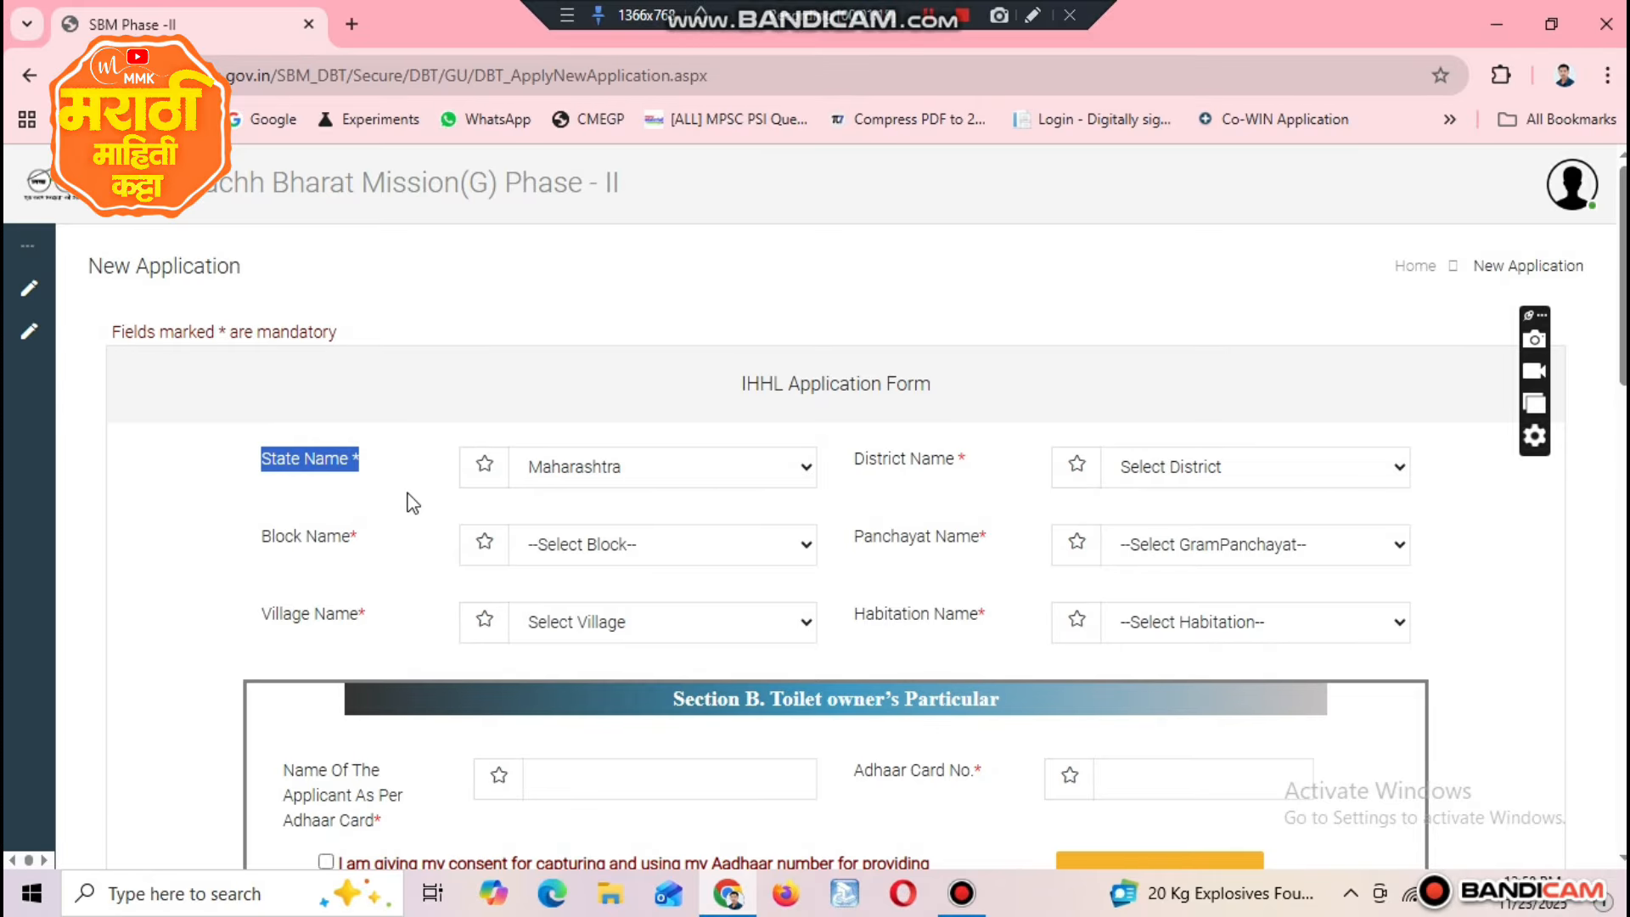
pyautogui.moveTo(737, 380); pyautogui.dragTo(949, 414)
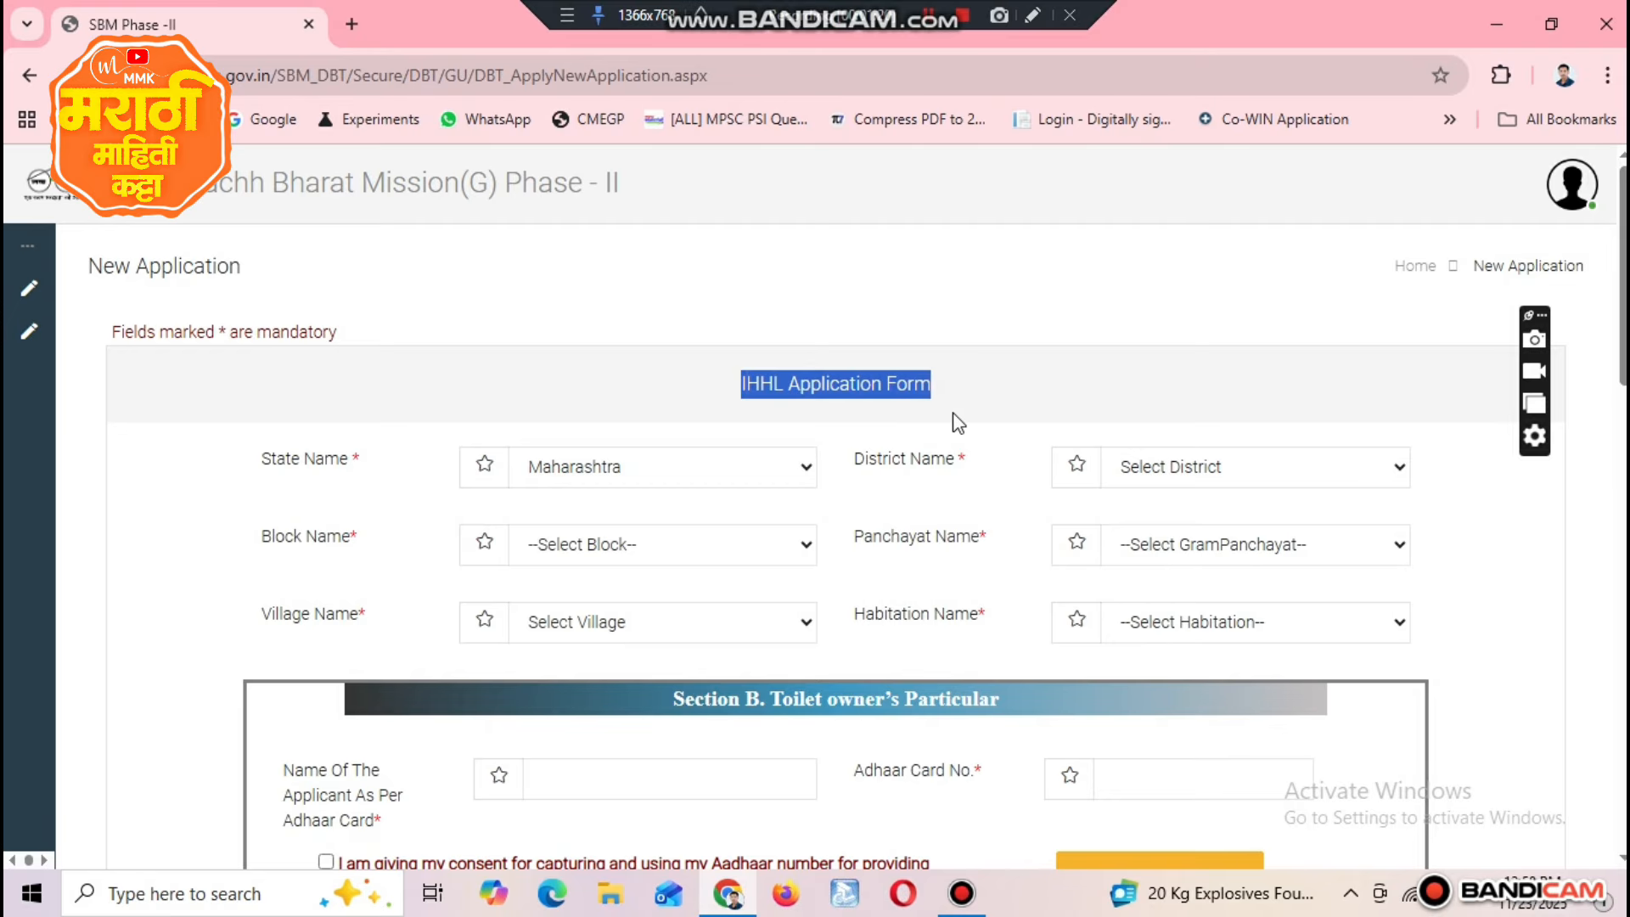
pyautogui.moveTo(252, 462); pyautogui.dragTo(393, 482)
pyautogui.click(594, 480)
pyautogui.click(594, 473)
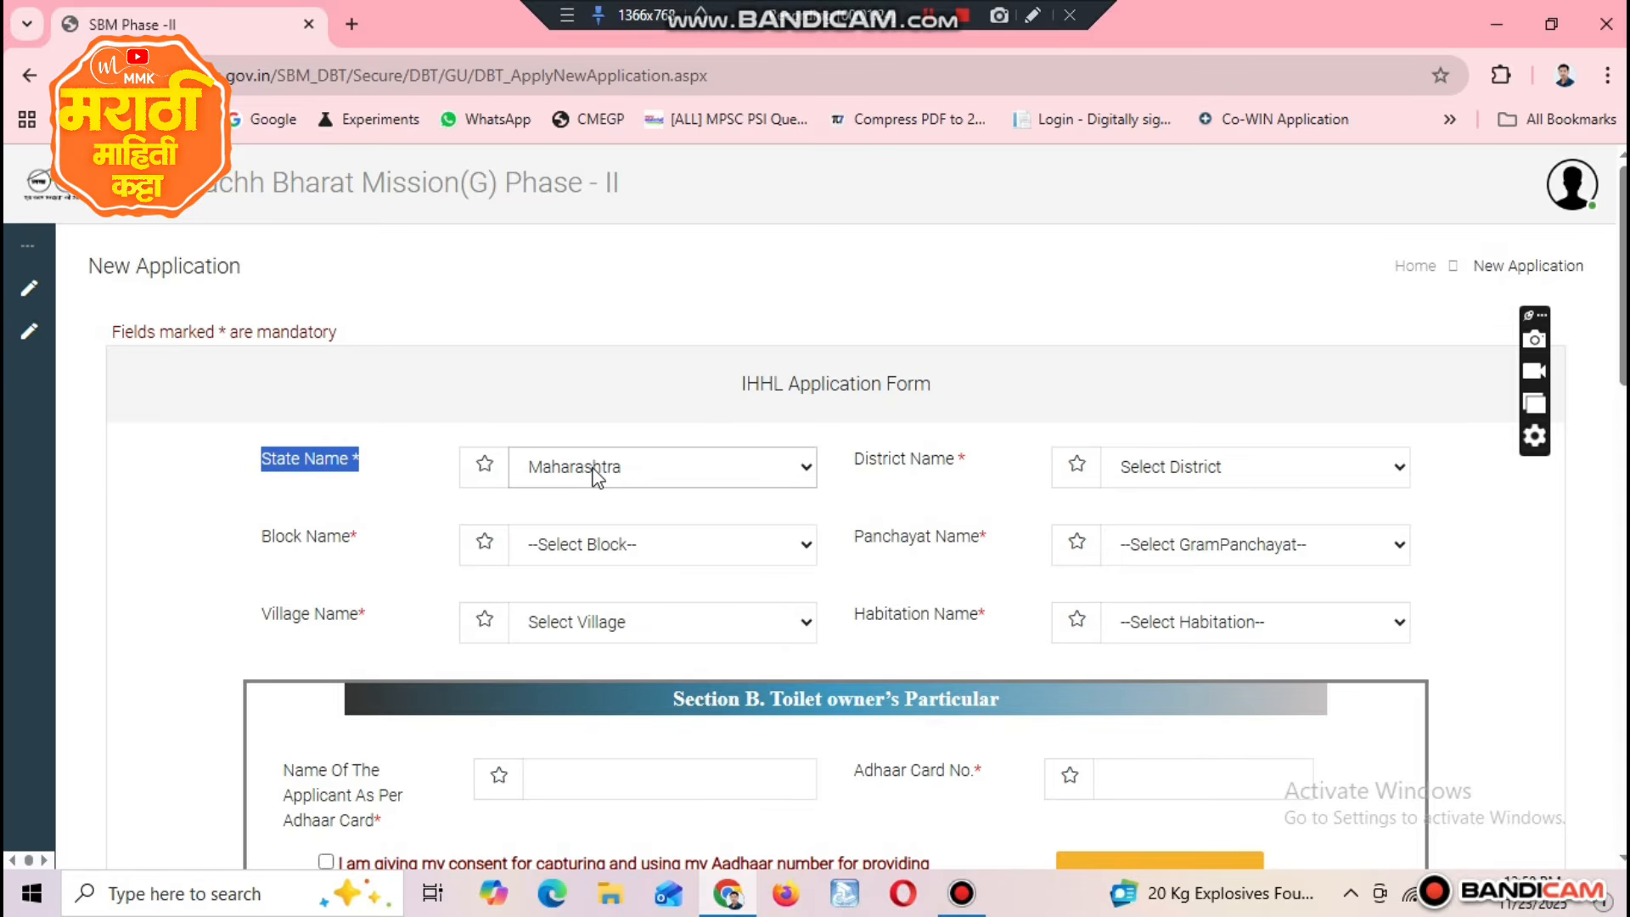
pyautogui.tripleClick(879, 469)
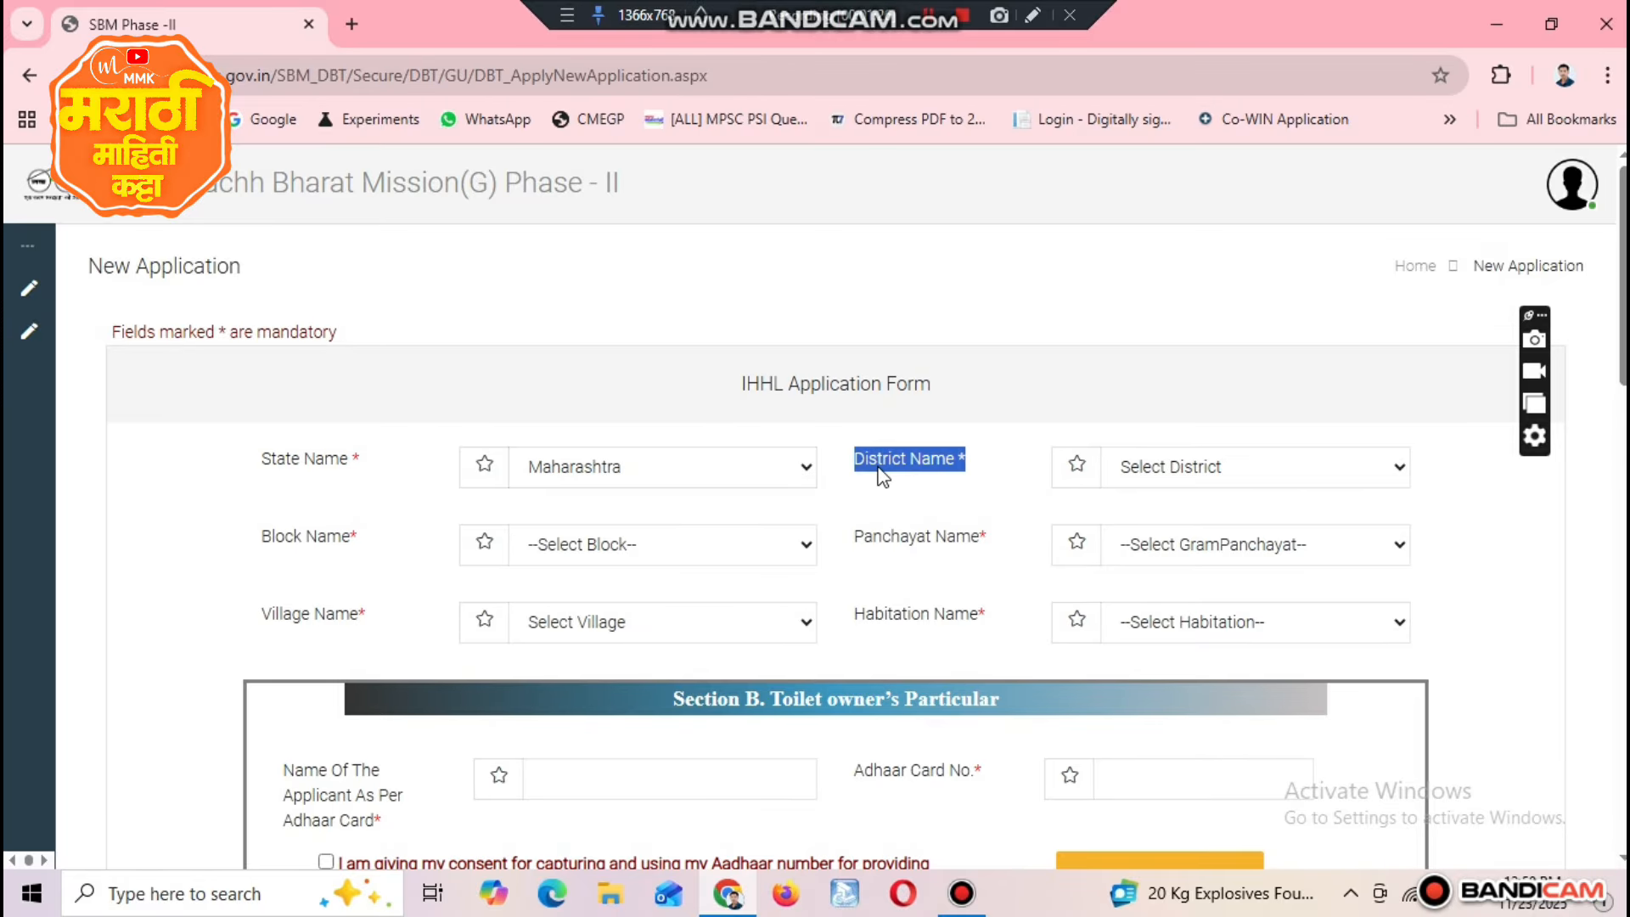
pyautogui.scroll(-3, 849, 382)
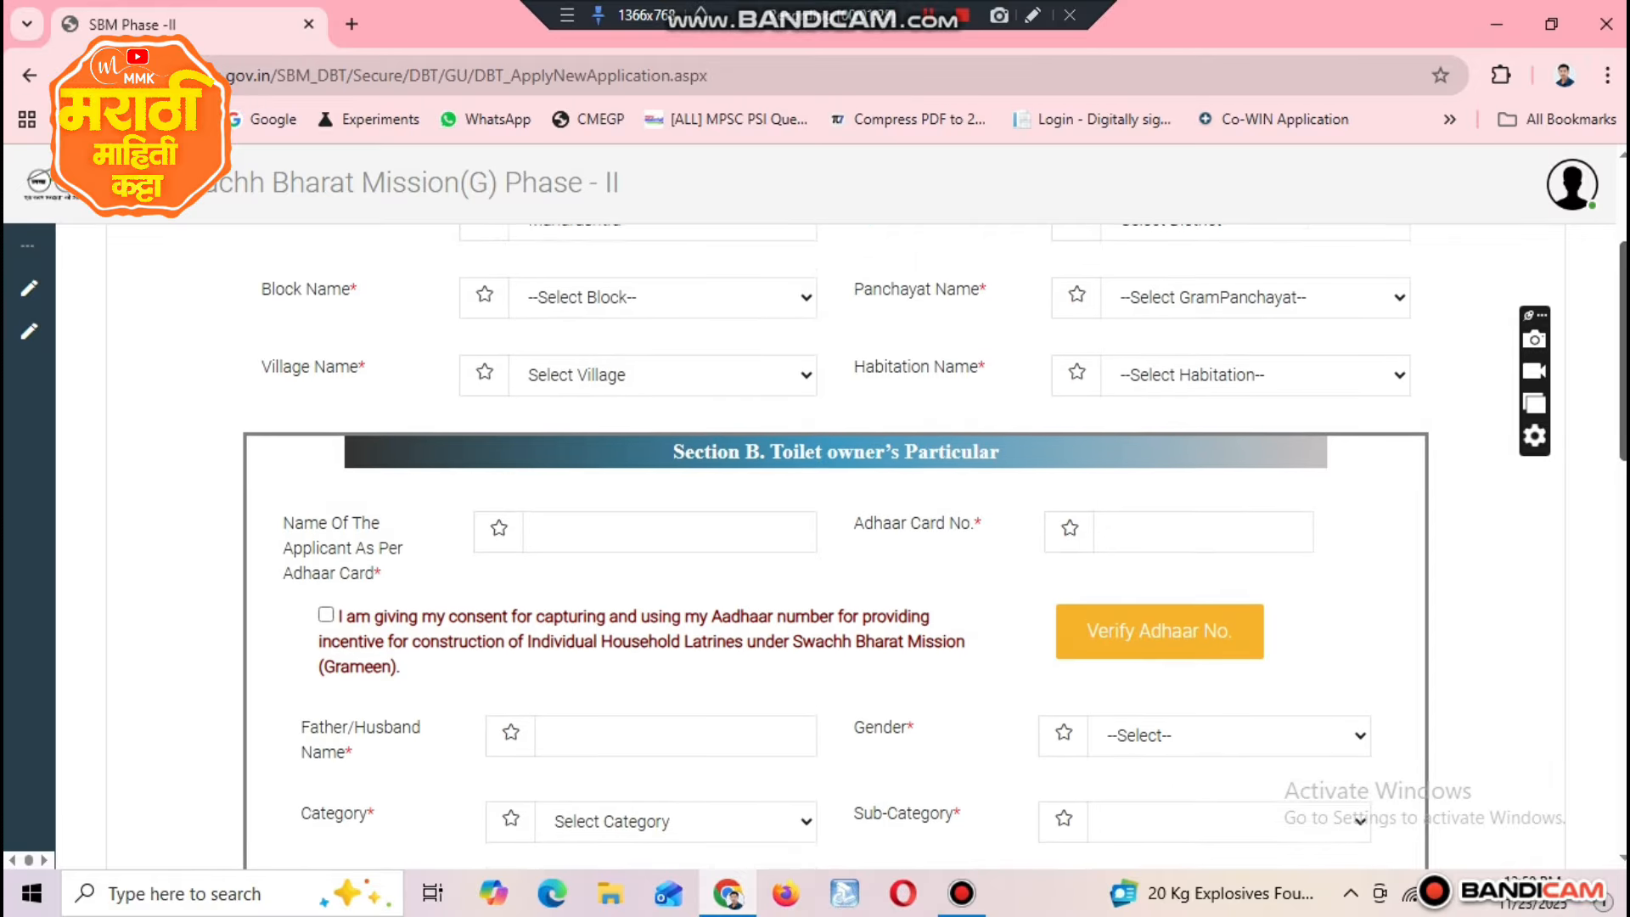
pyautogui.tripleClick(299, 296)
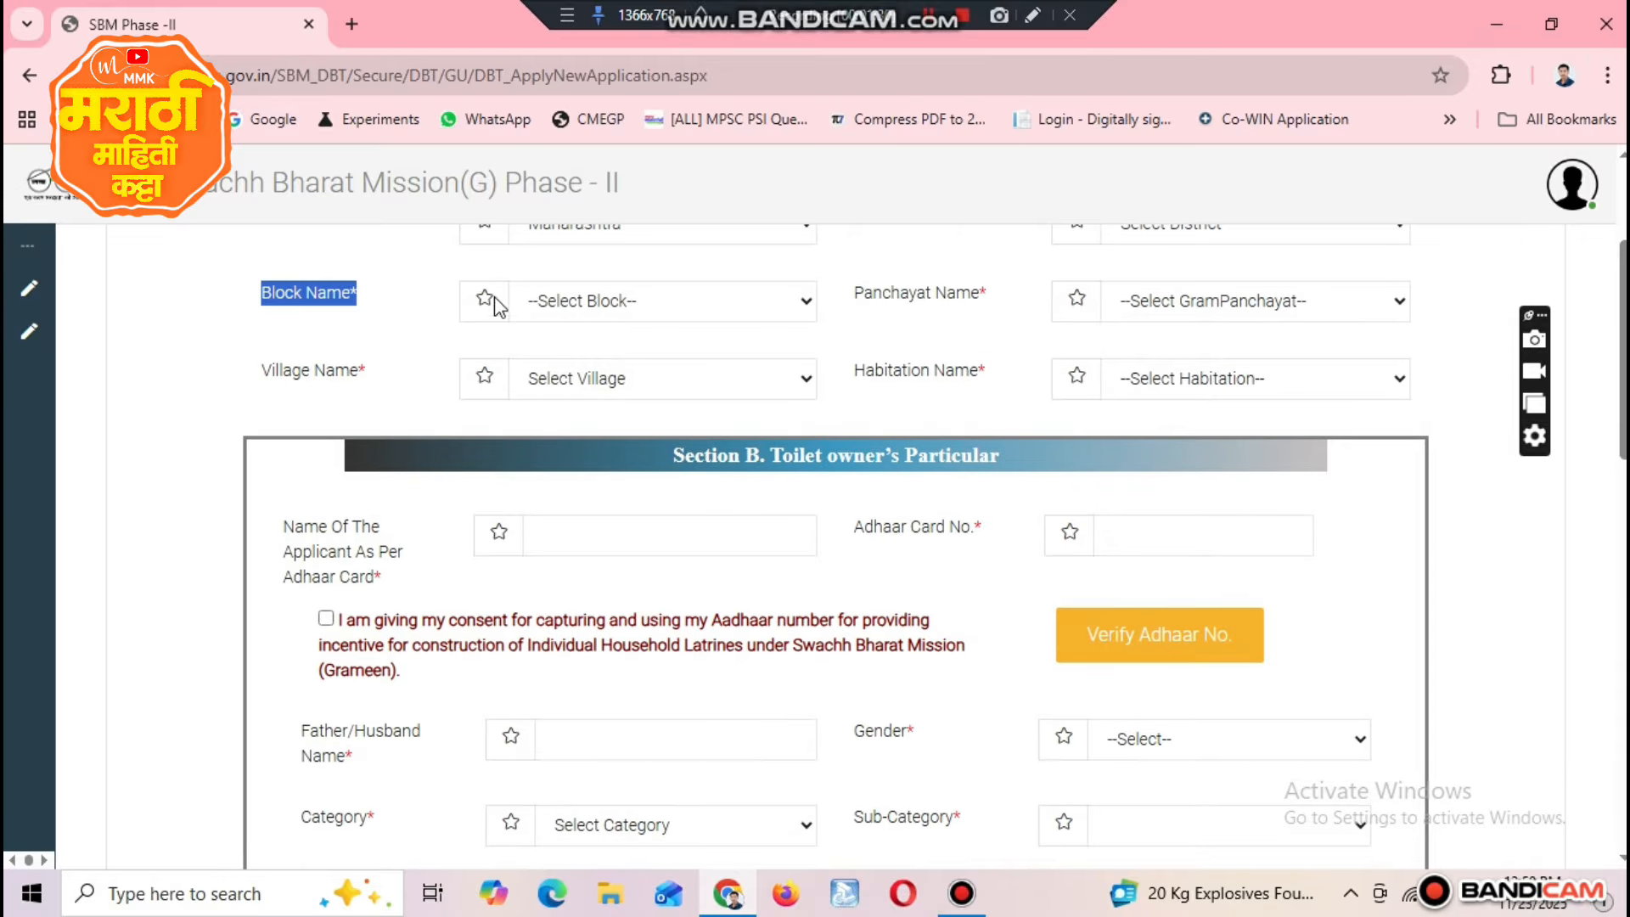
pyautogui.tripleClick(931, 307)
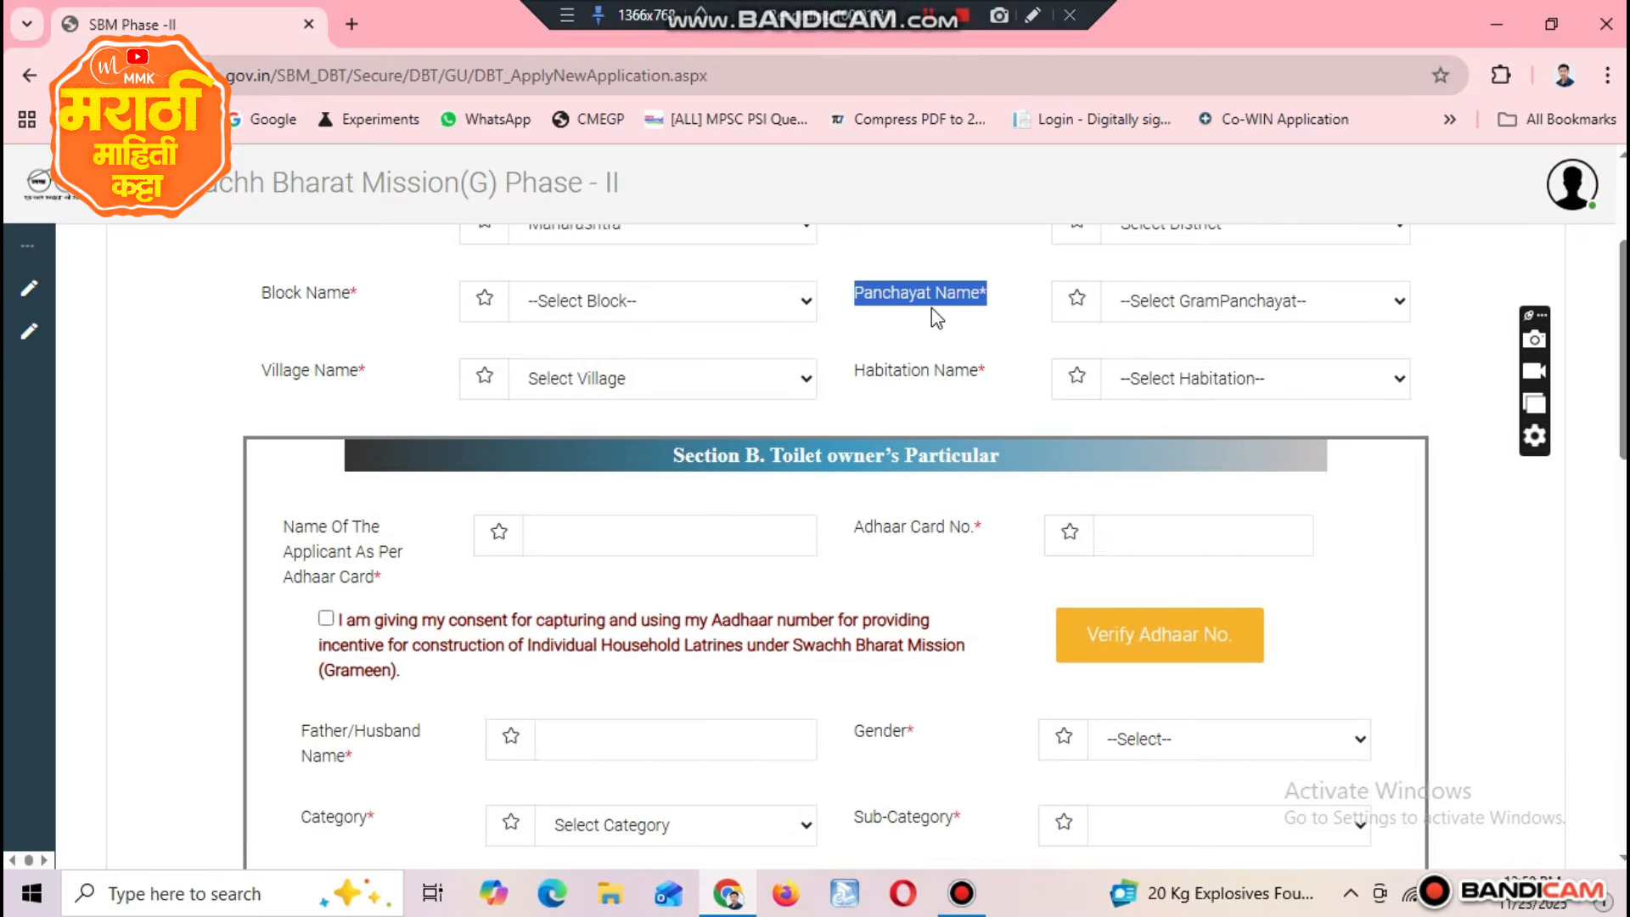
pyautogui.moveTo(262, 372); pyautogui.dragTo(365, 374)
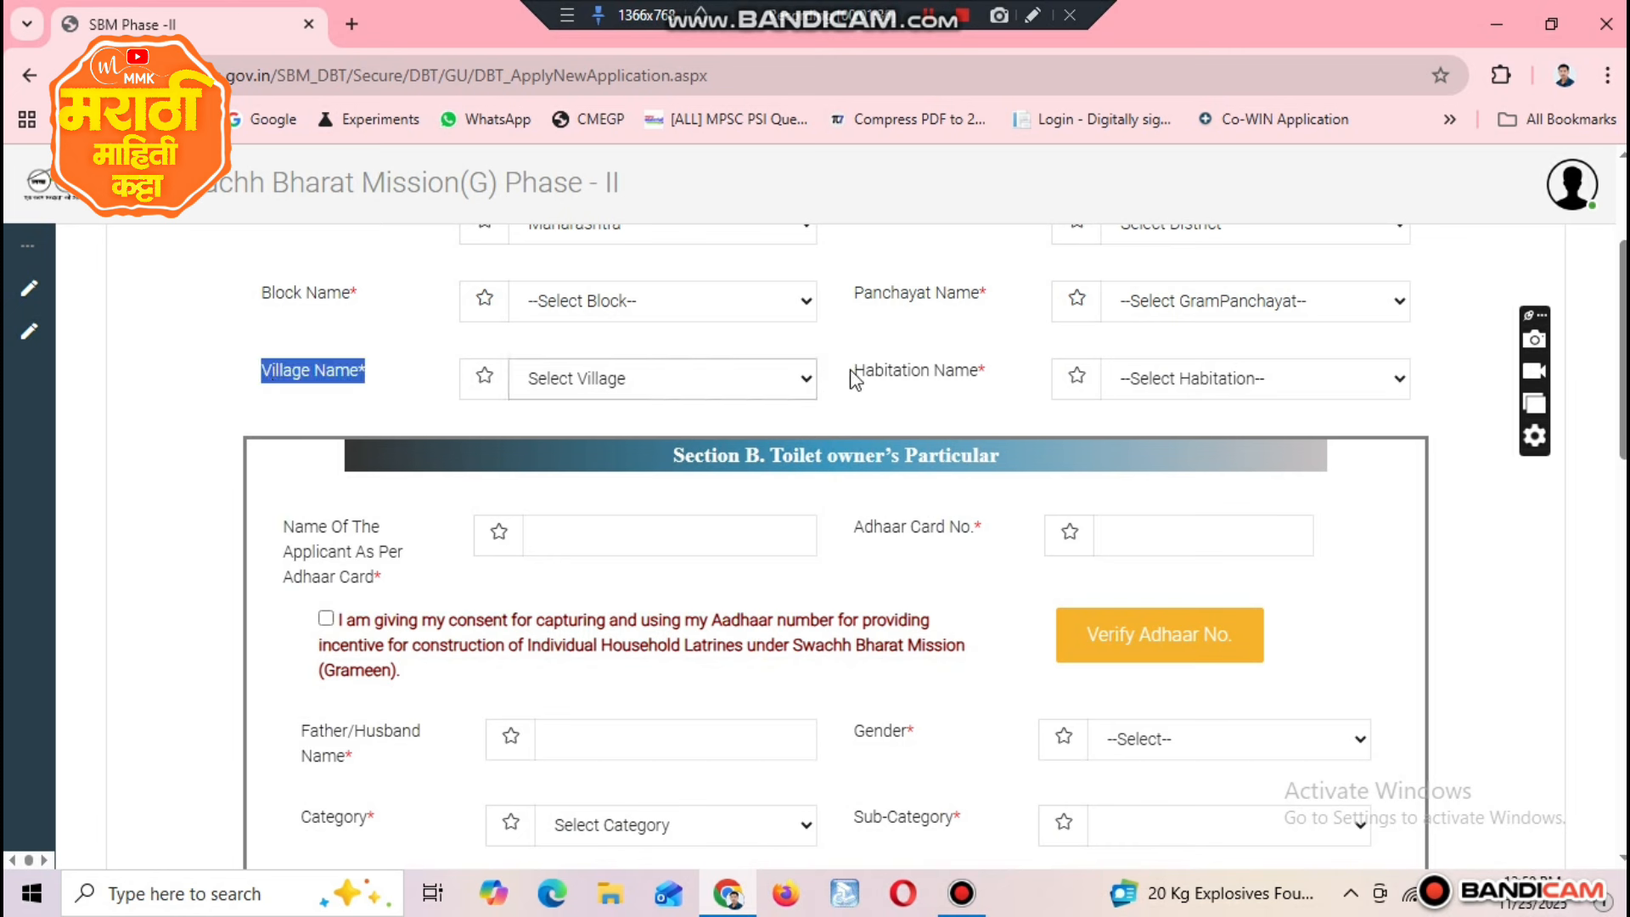
pyautogui.moveTo(852, 370); pyautogui.dragTo(1006, 382)
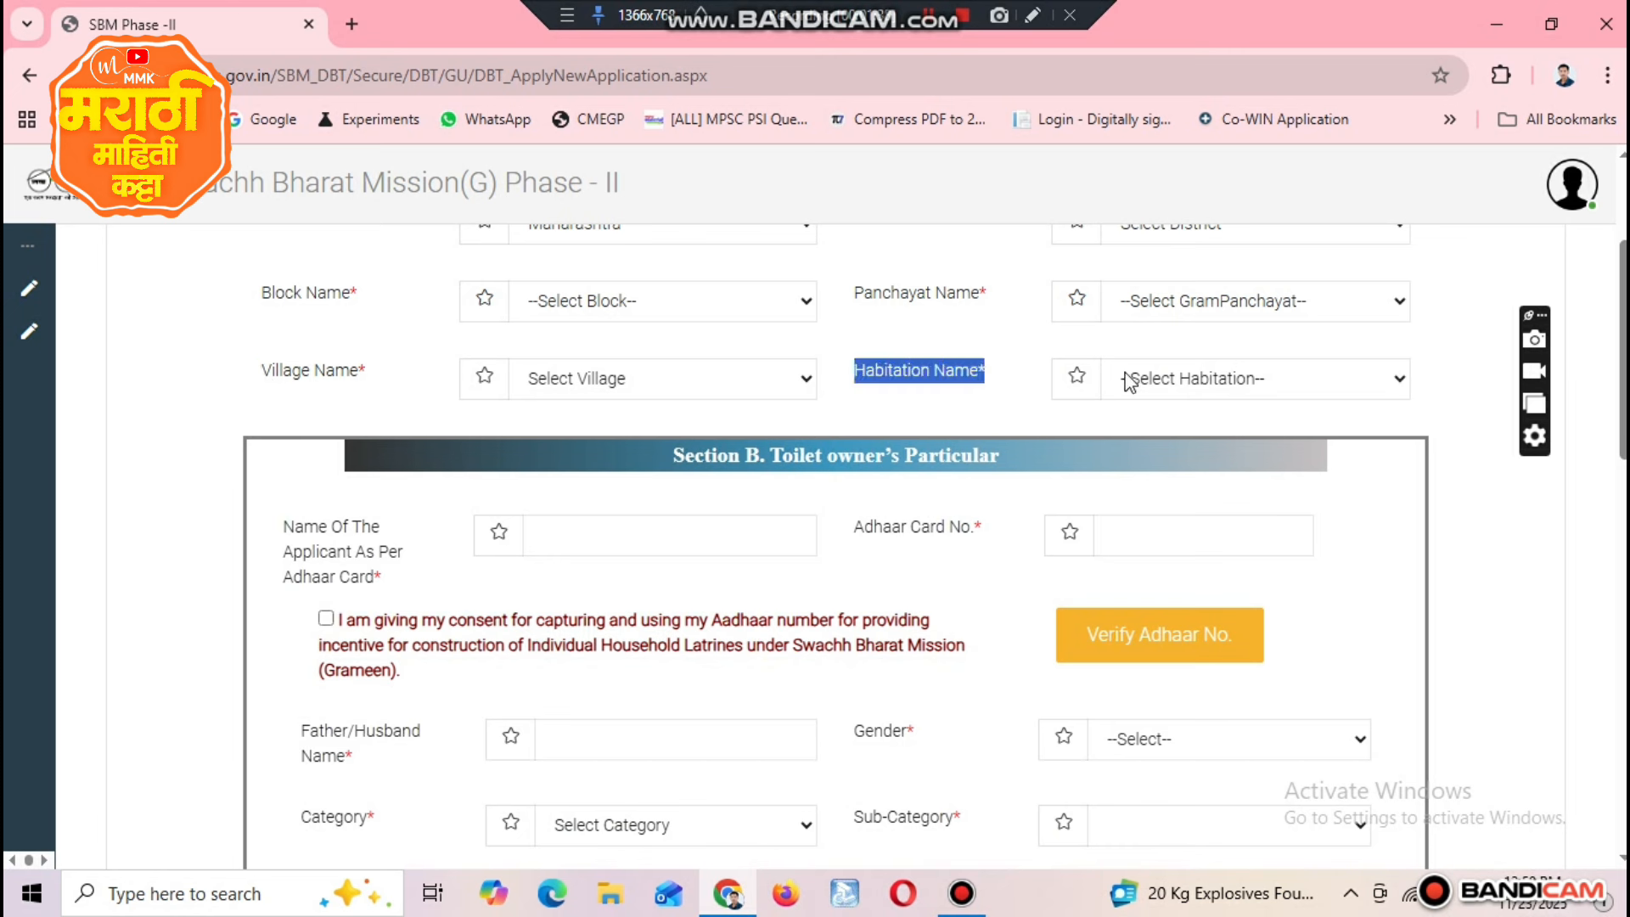
pyautogui.doubleClick(953, 372)
pyautogui.tripleClick(954, 371)
pyautogui.click(928, 16)
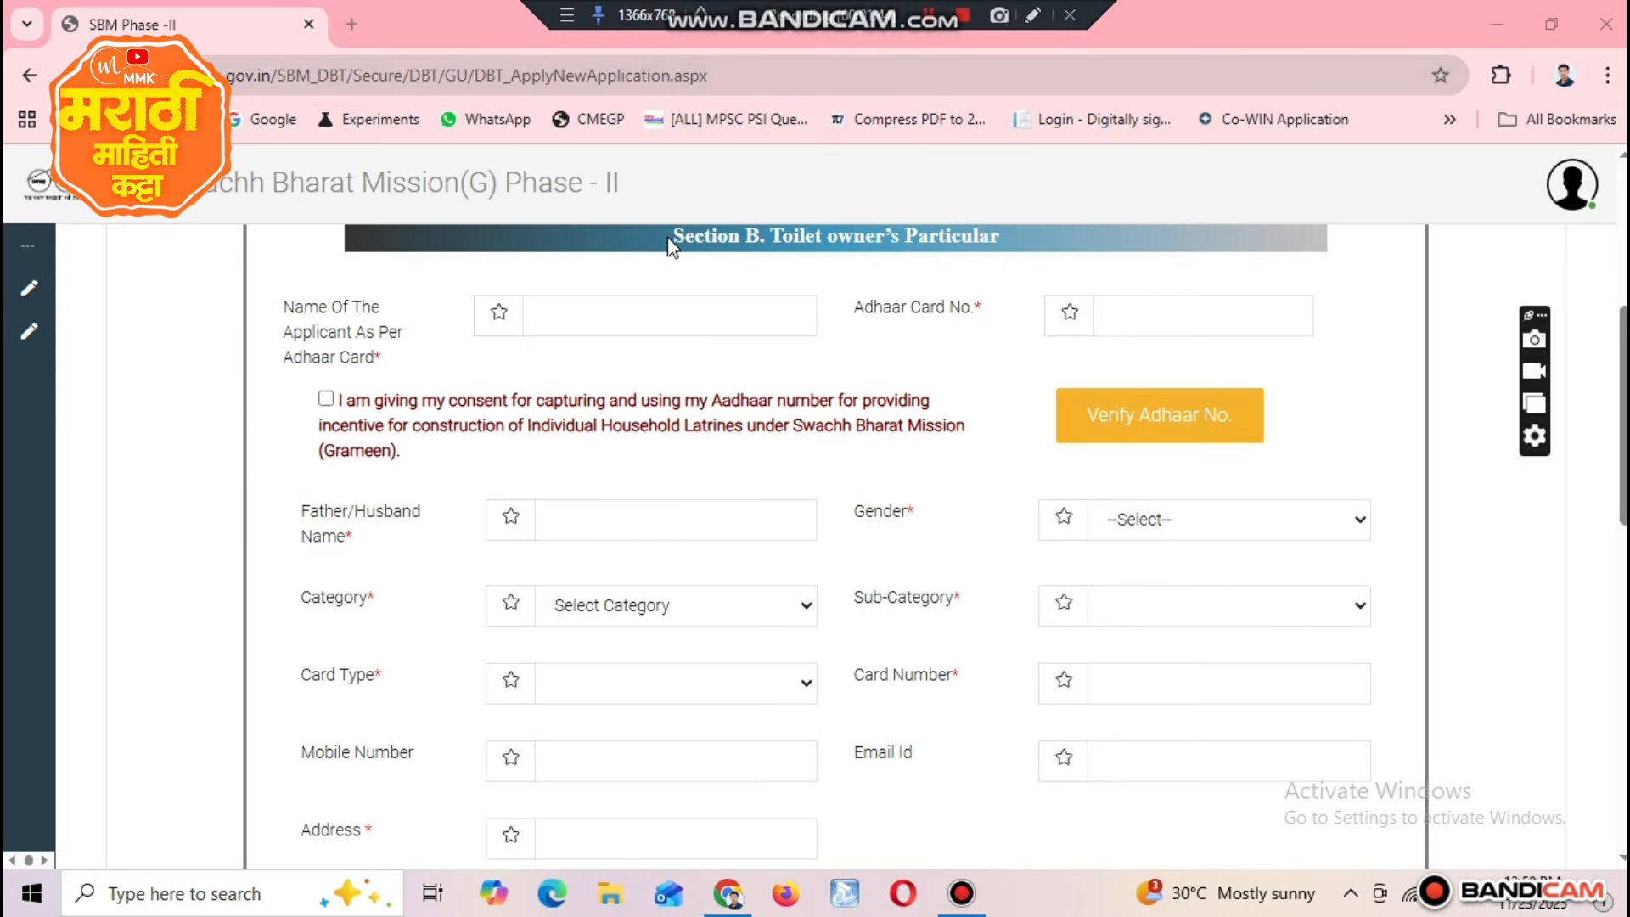
# Step: Give consent for using the Aadhaar number in Section B and verify the applicant's Aadhaar number
pyautogui.moveTo(672, 240); pyautogui.dragTo(987, 247)
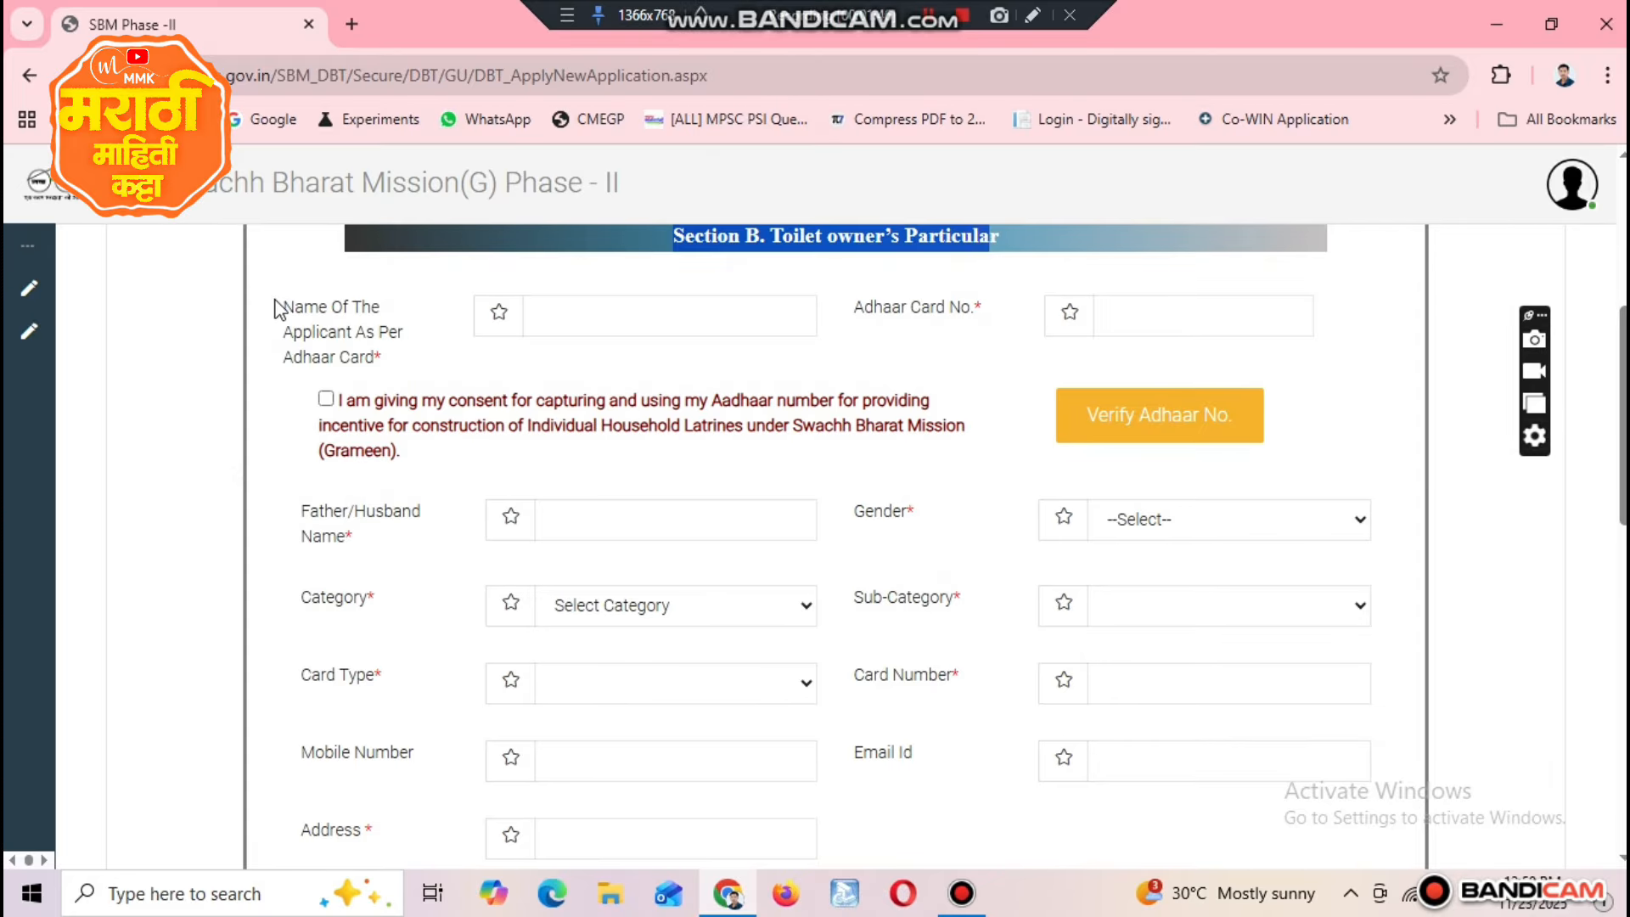
pyautogui.moveTo(293, 307); pyautogui.dragTo(373, 360)
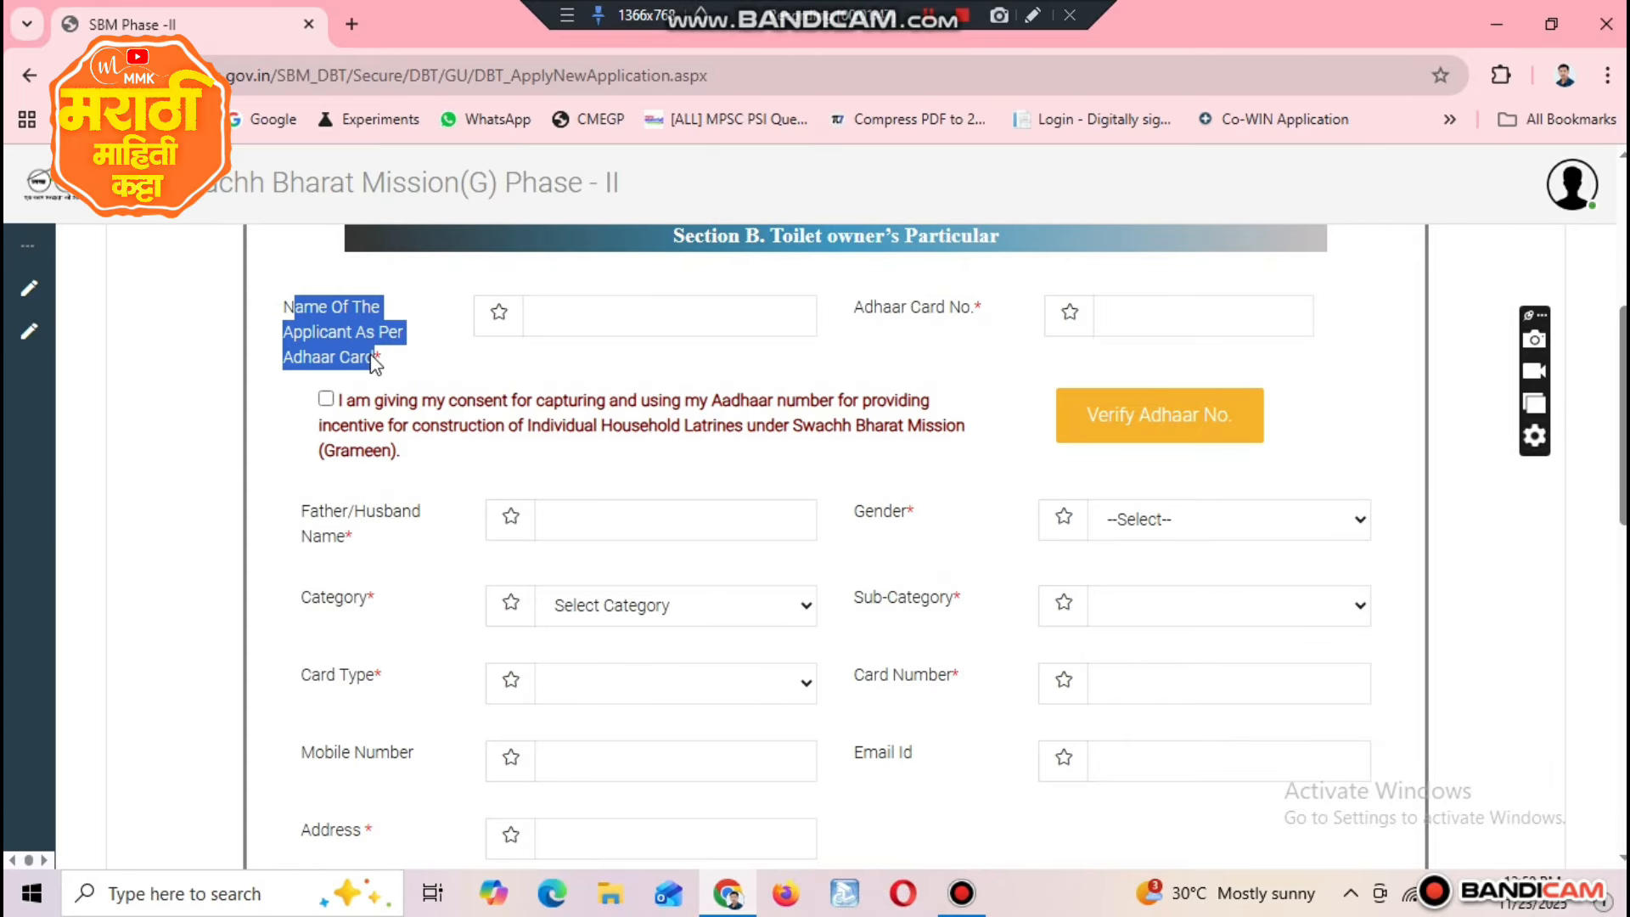
pyautogui.click(647, 306)
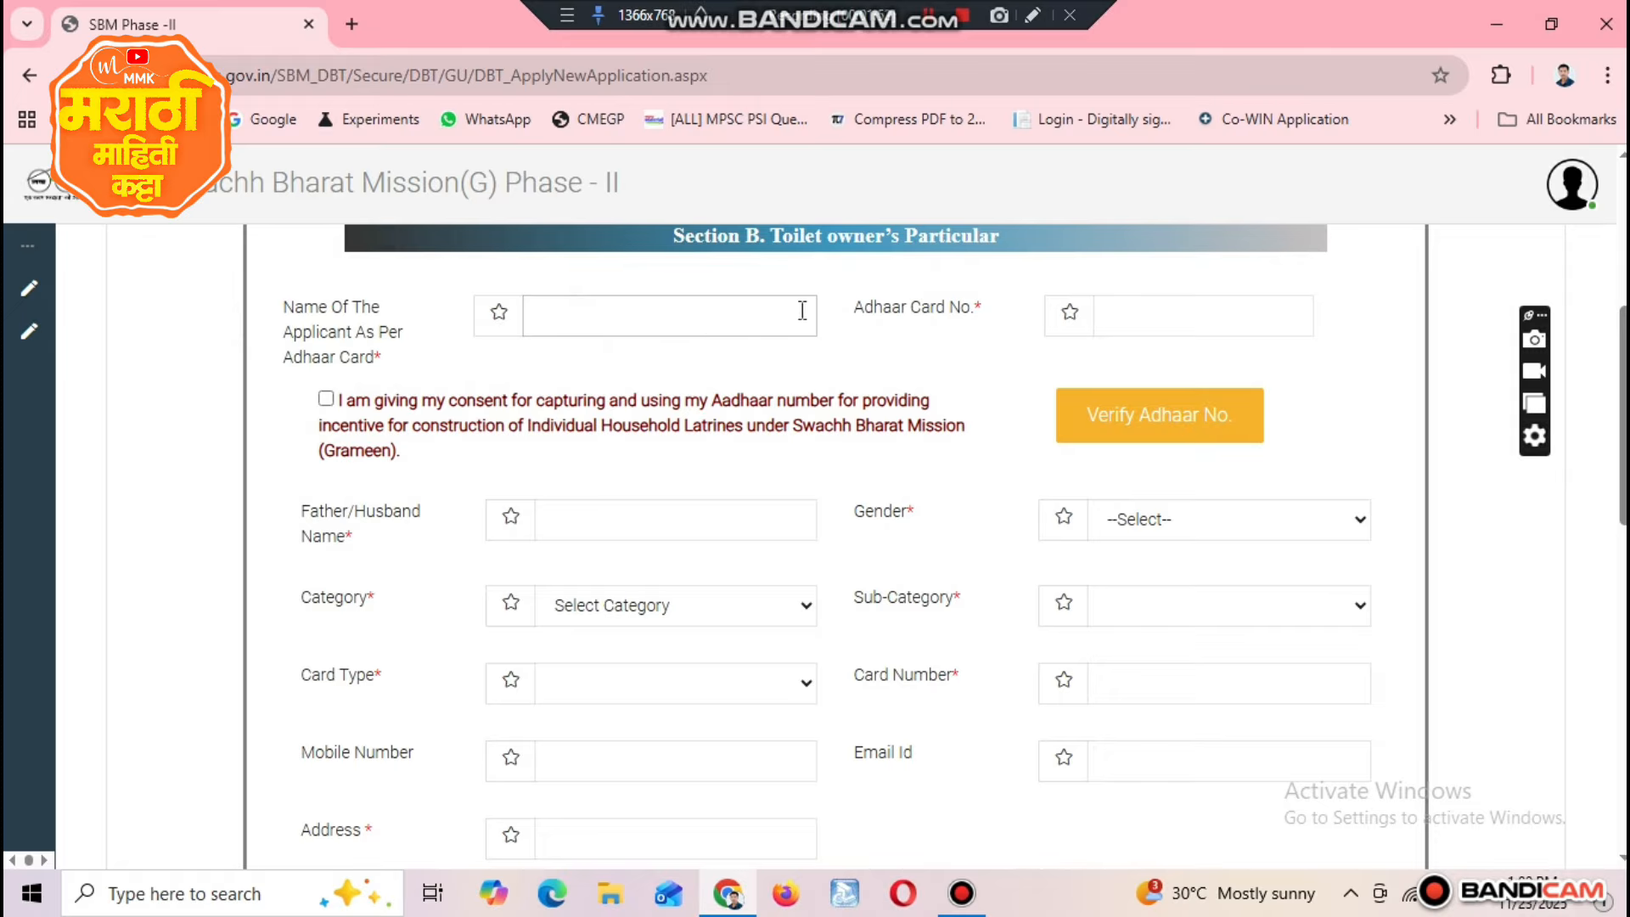
pyautogui.moveTo(853, 309); pyautogui.dragTo(1175, 306)
pyautogui.click(1179, 308)
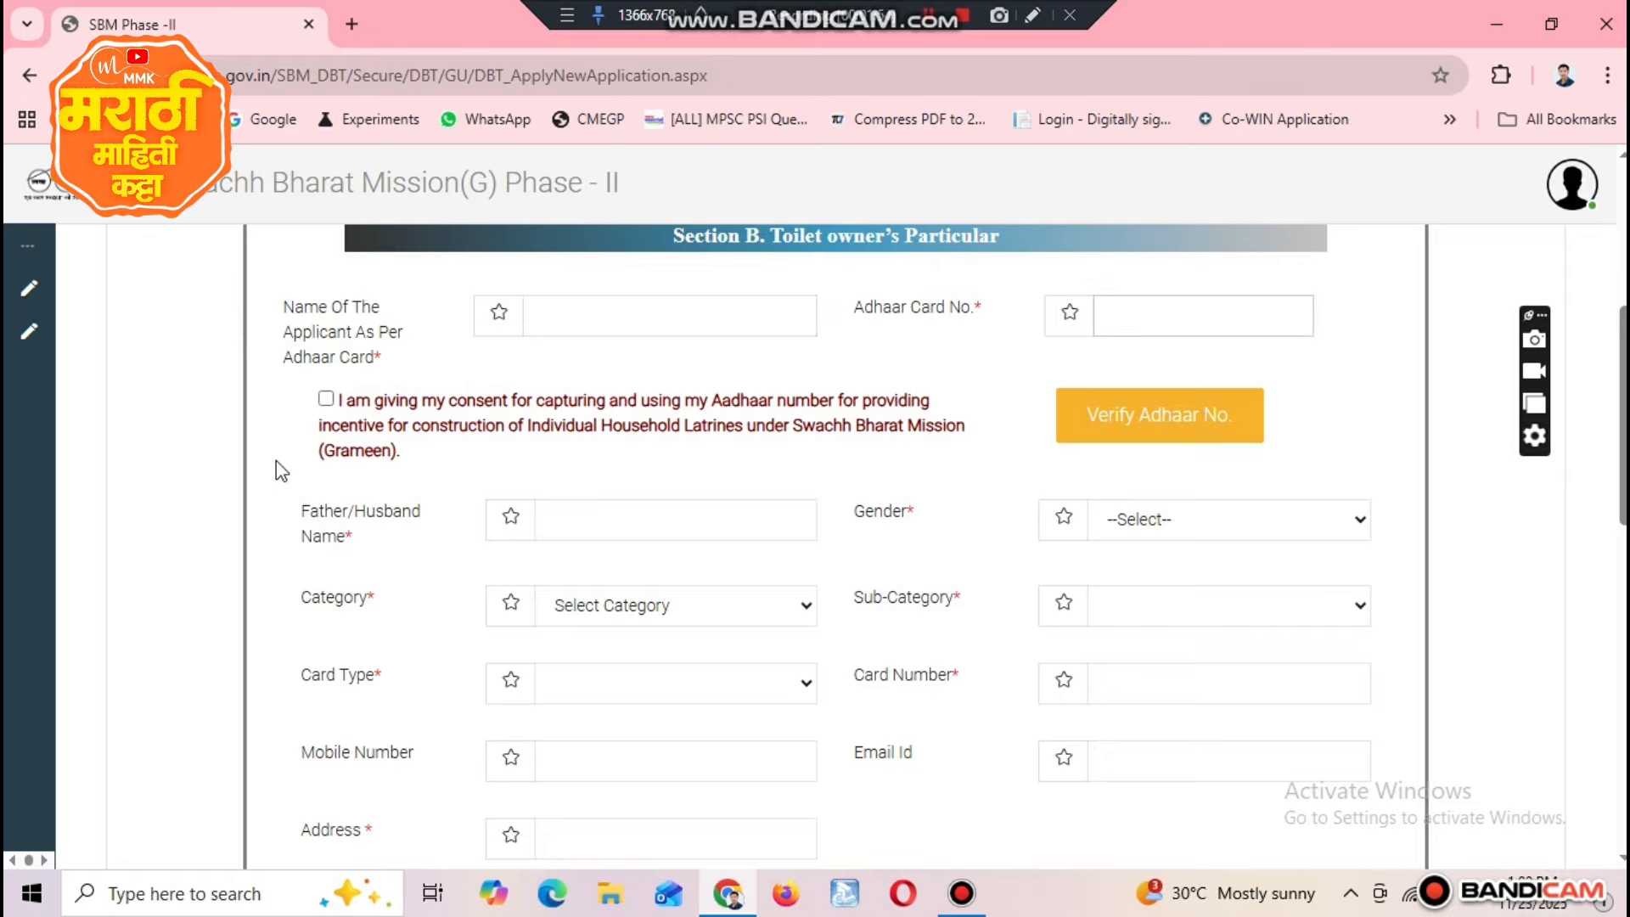
pyautogui.click(326, 398)
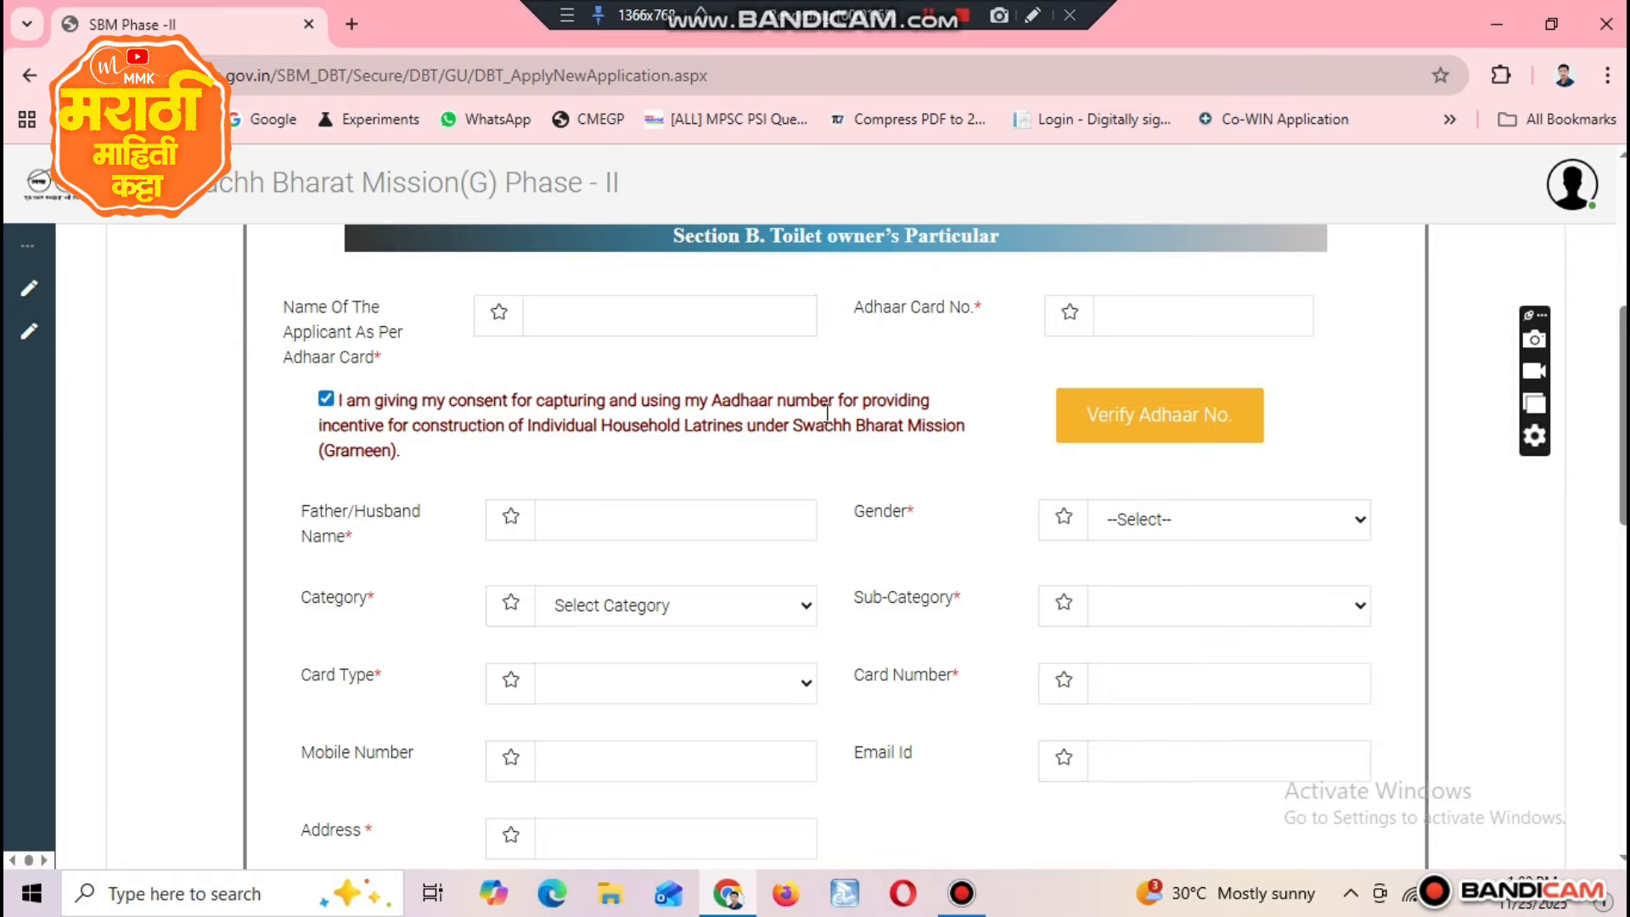
pyautogui.click(1181, 424)
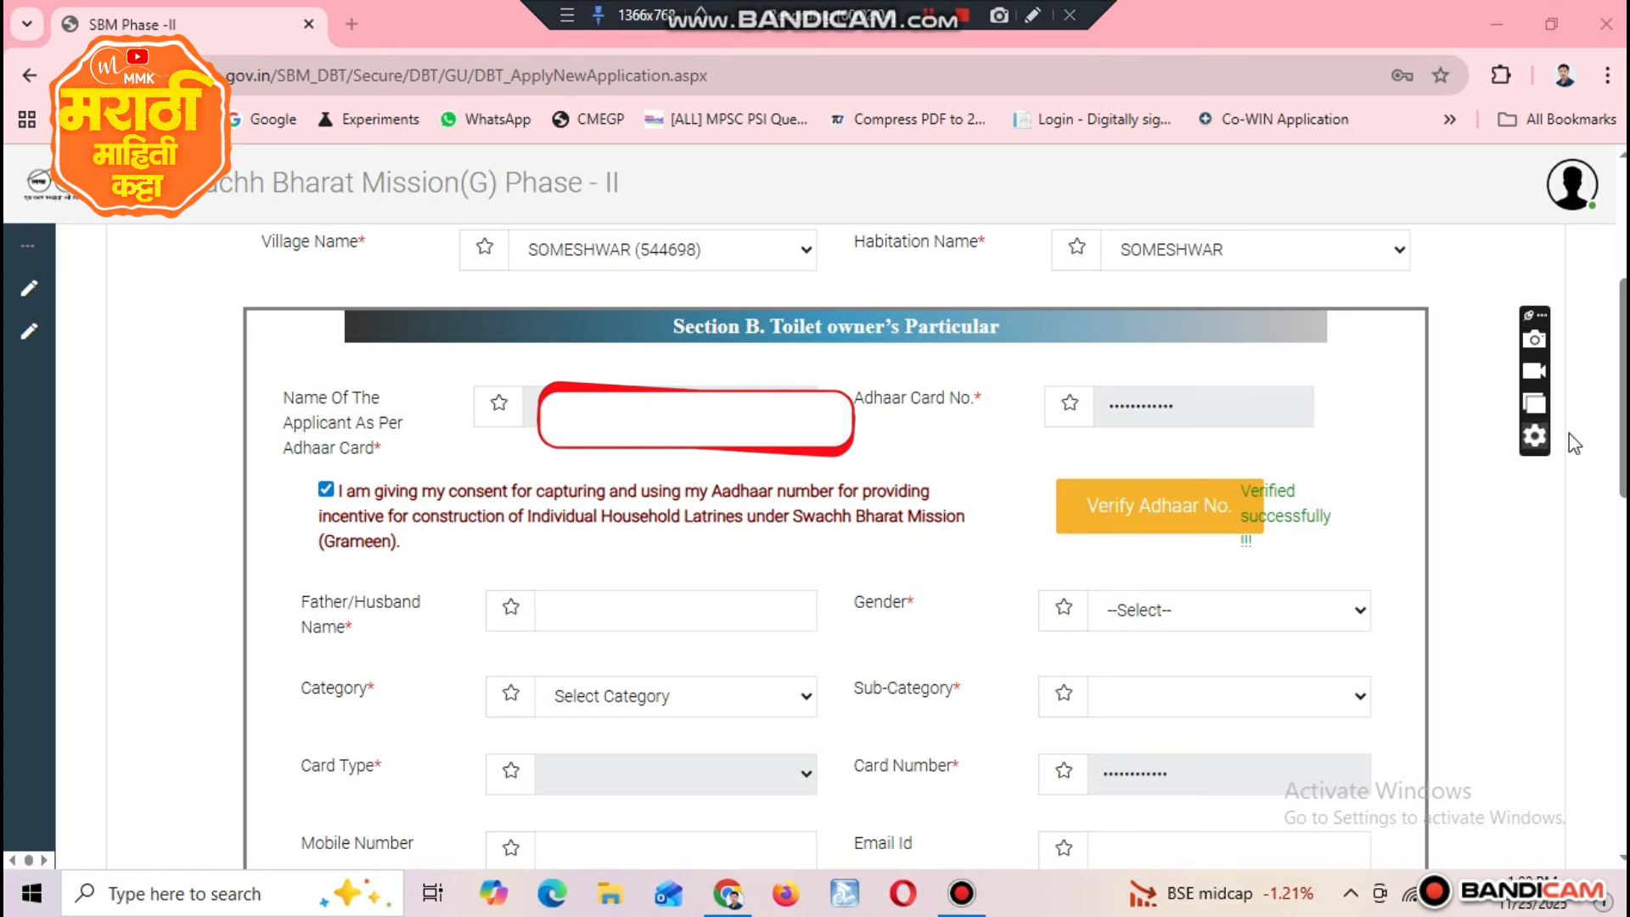
pyautogui.click(1621, 418)
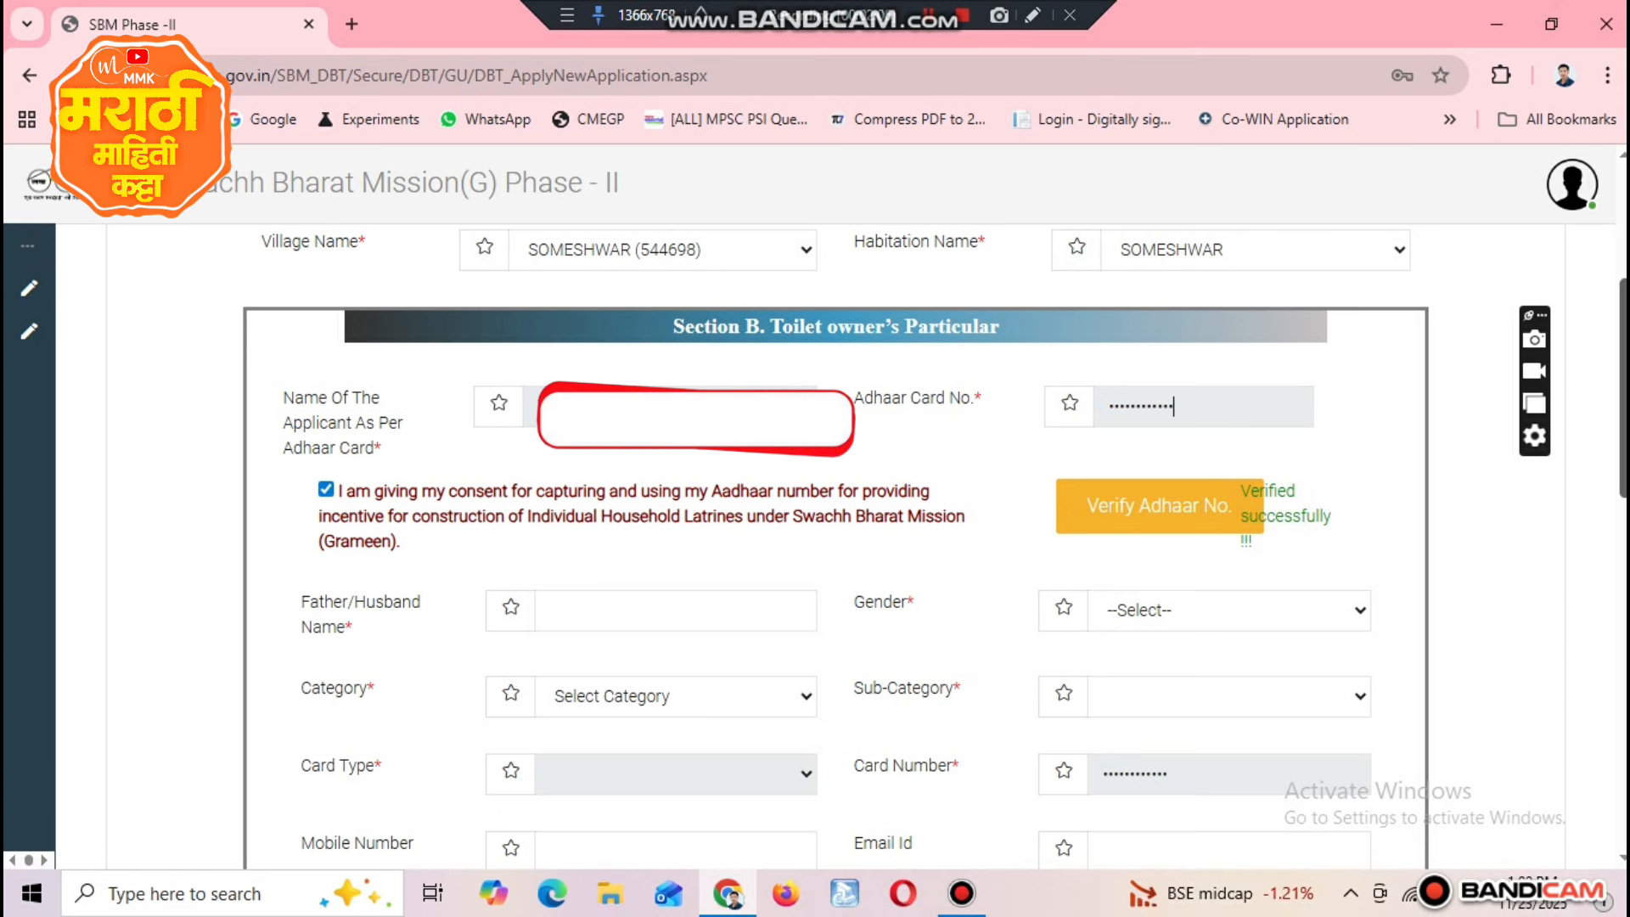
# Step: Set the applicant's gender to Male in the toilet owner's particulars
pyautogui.scroll(-2, 1621, 418)
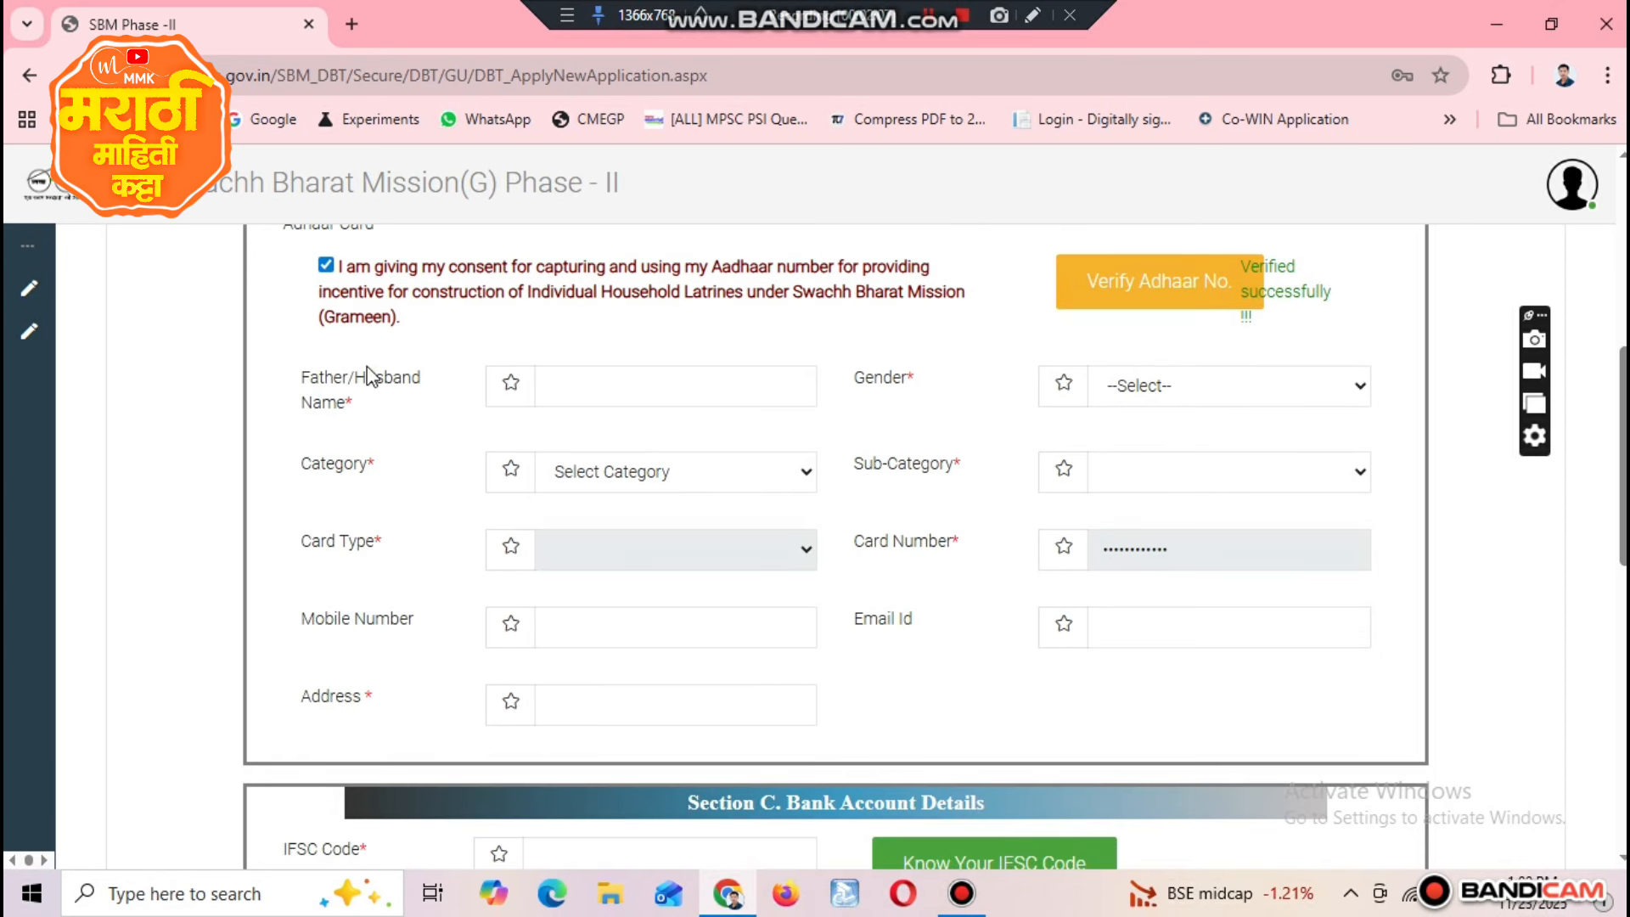
pyautogui.moveTo(275, 379); pyautogui.dragTo(372, 404)
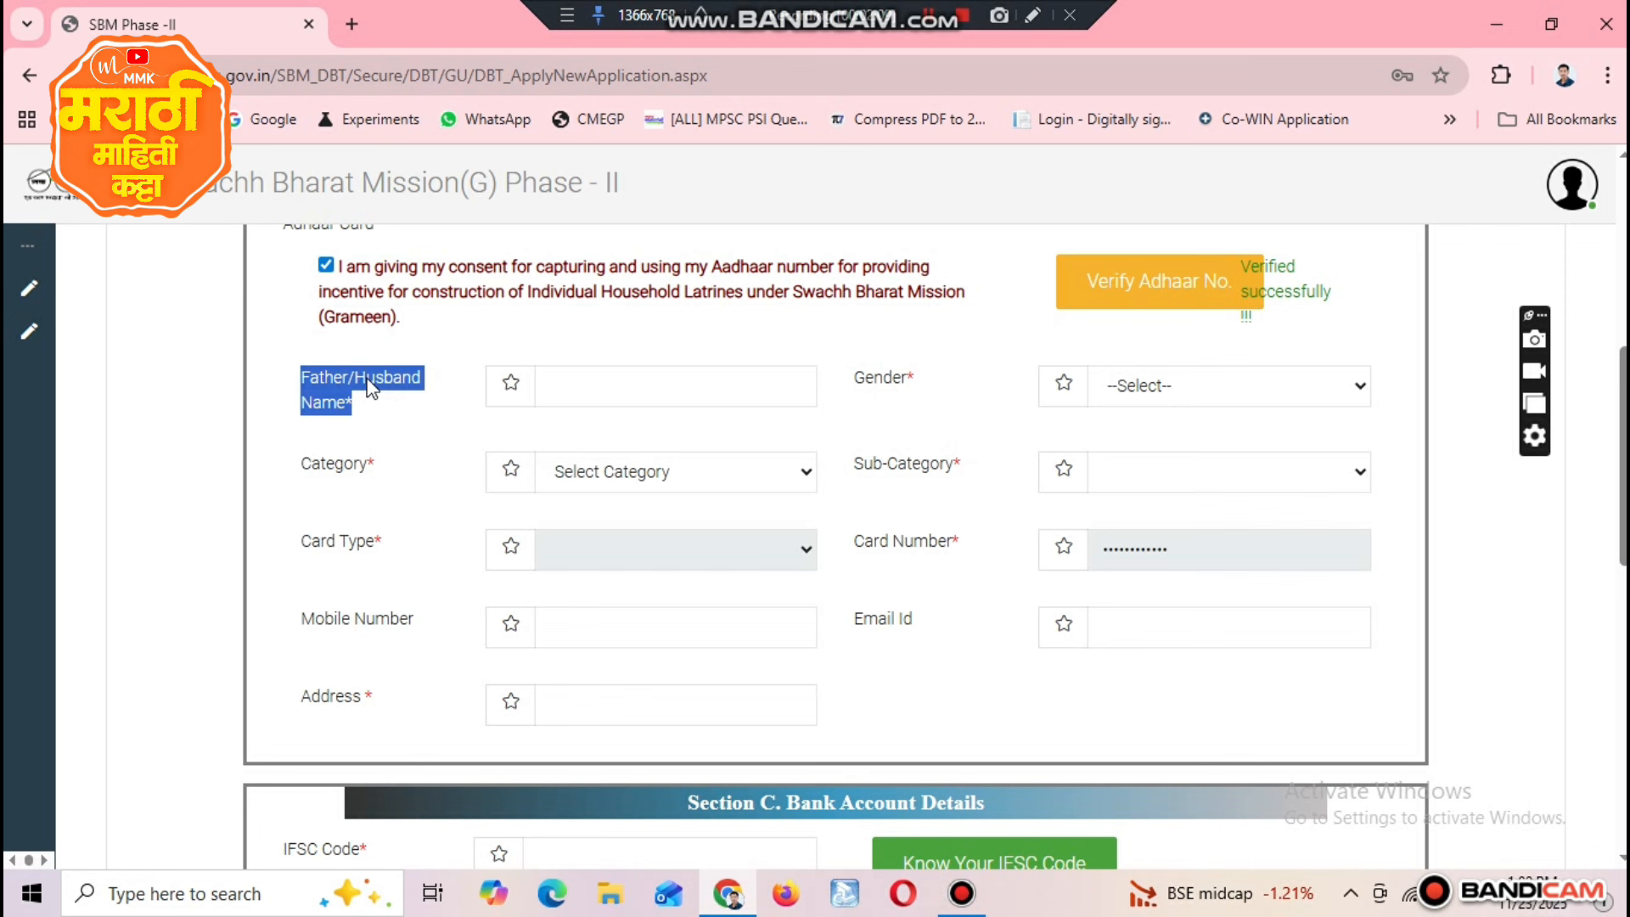
pyautogui.click(345, 377)
pyautogui.tripleClick(350, 379)
pyautogui.doubleClick(879, 378)
pyautogui.click(1258, 386)
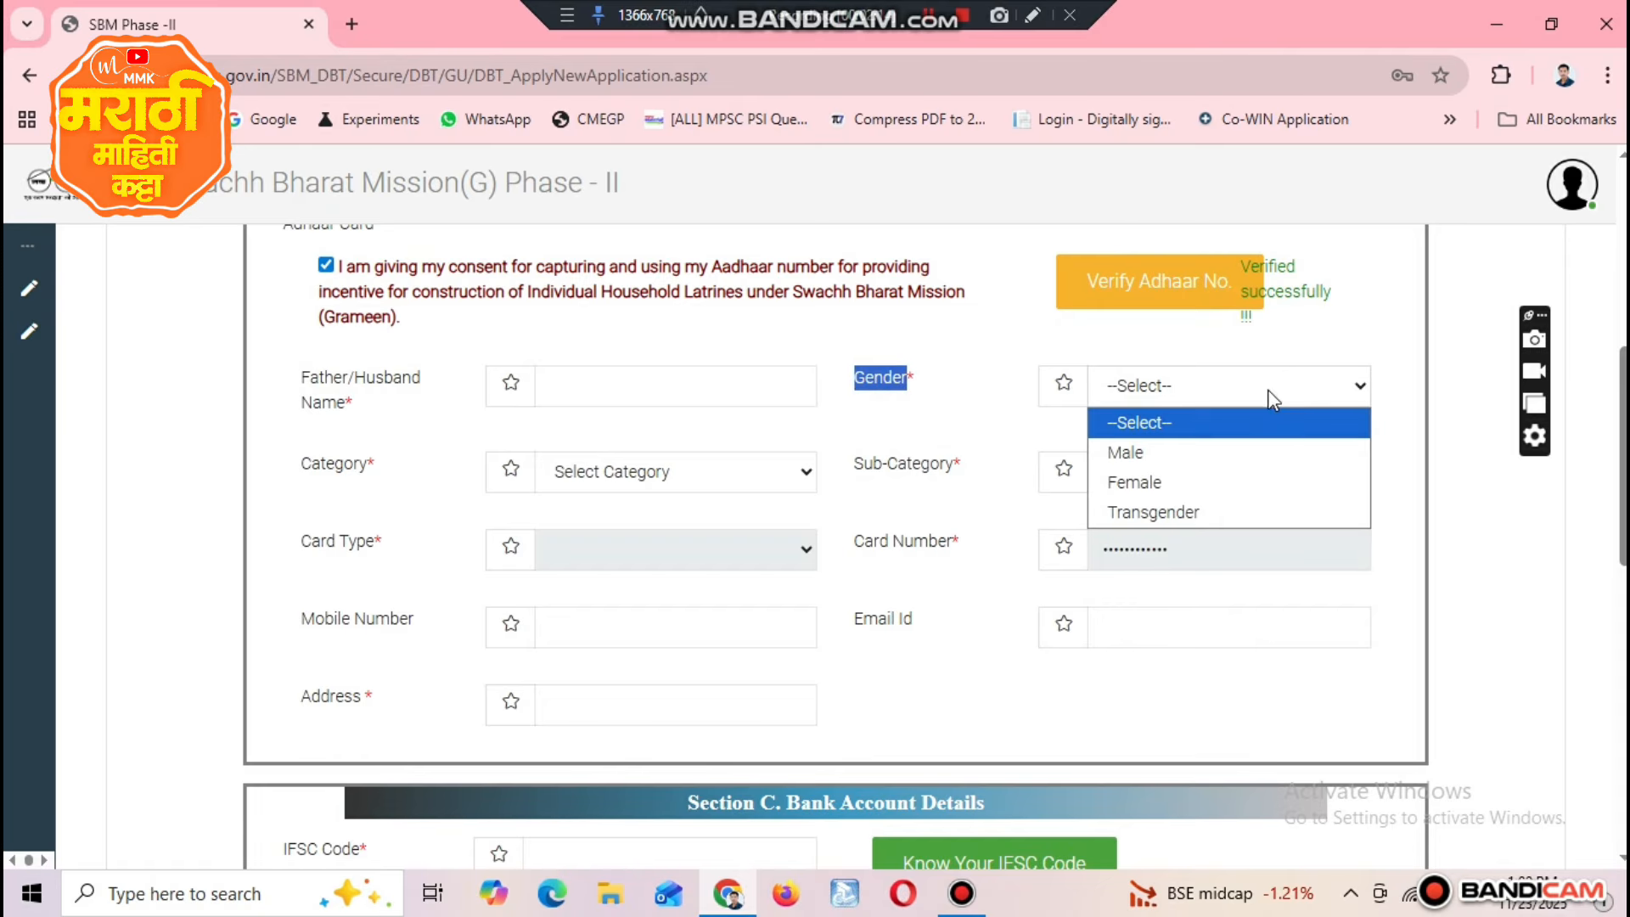
pyautogui.click(1270, 450)
# Step: Set the applicant's category to APL and the sub-category to Small & Marginal Farmers
pyautogui.click(341, 463)
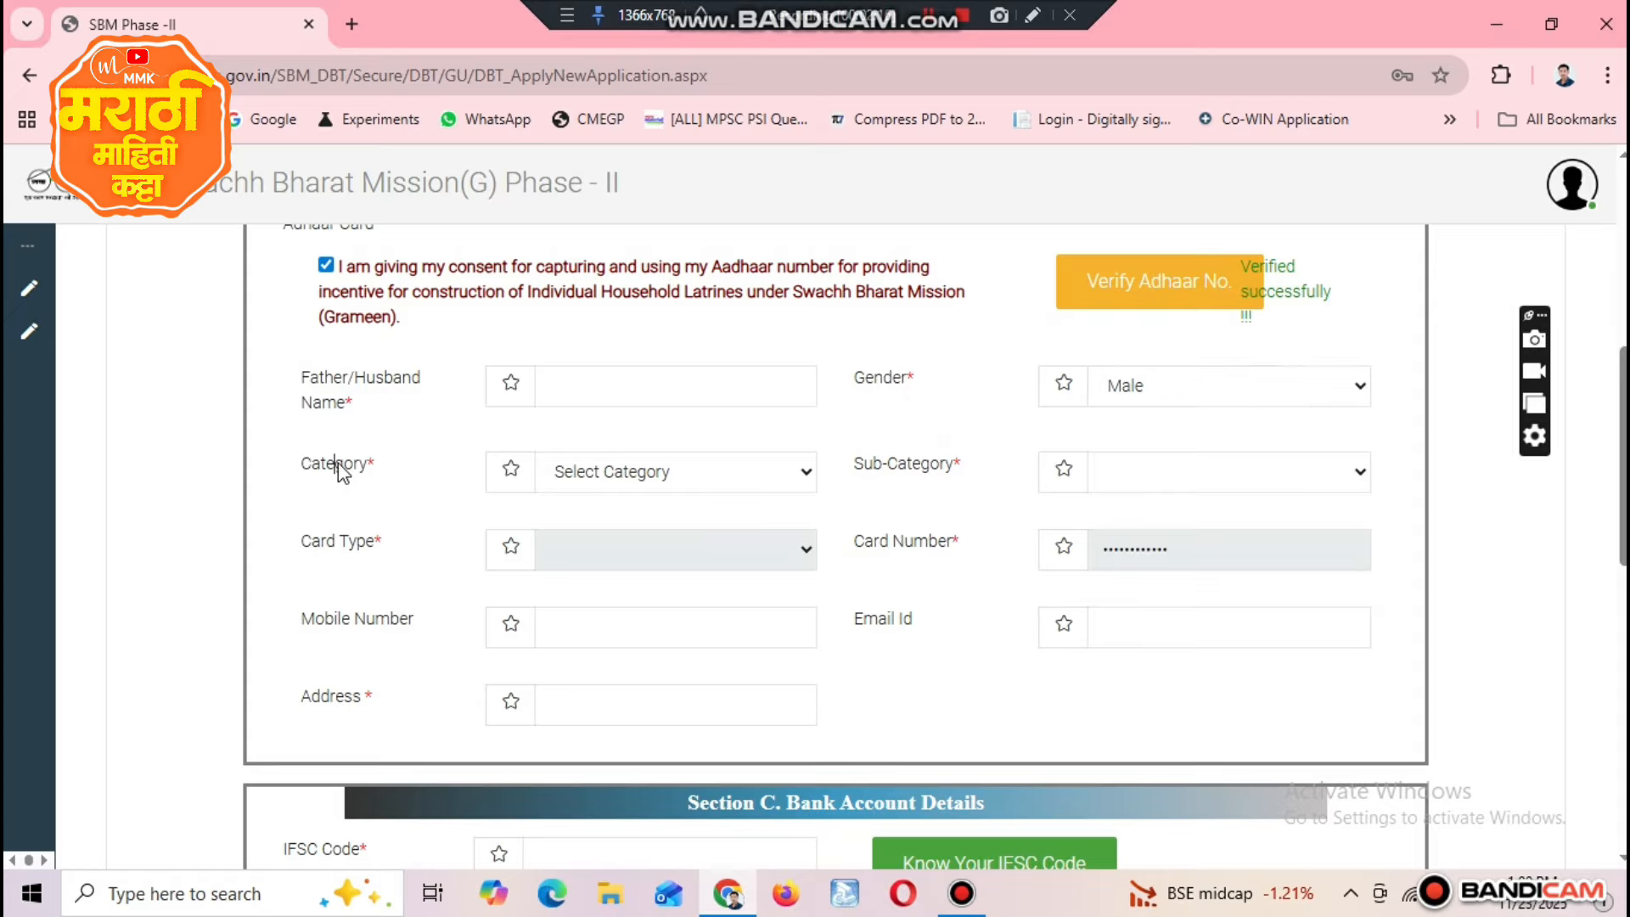
pyautogui.doubleClick(344, 463)
pyautogui.click(586, 472)
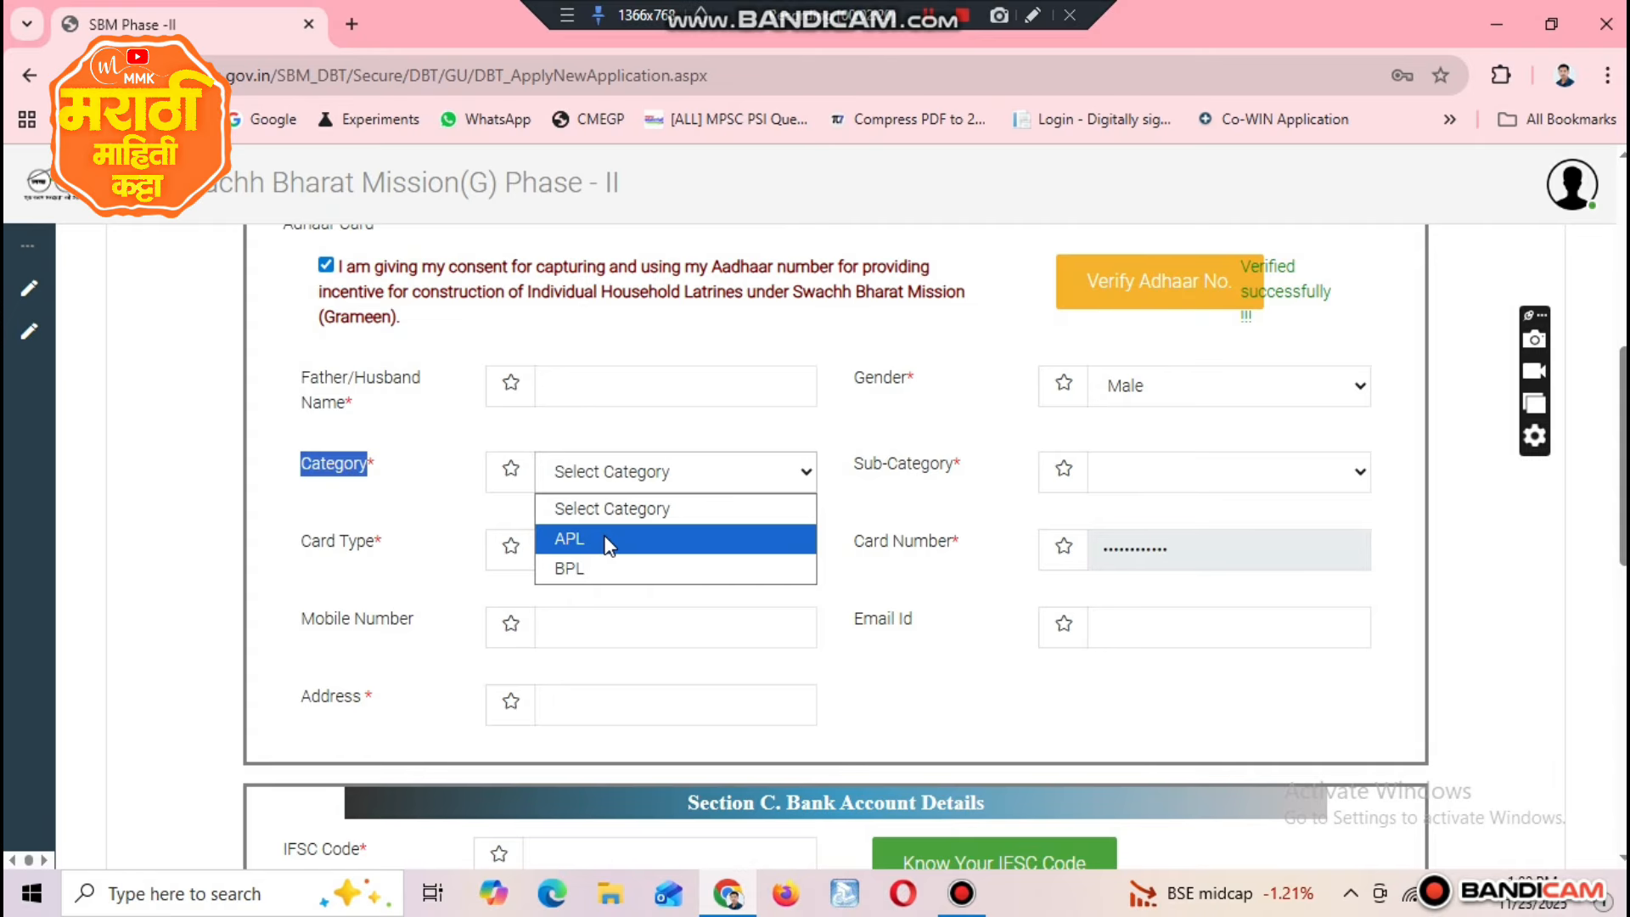
pyautogui.click(608, 542)
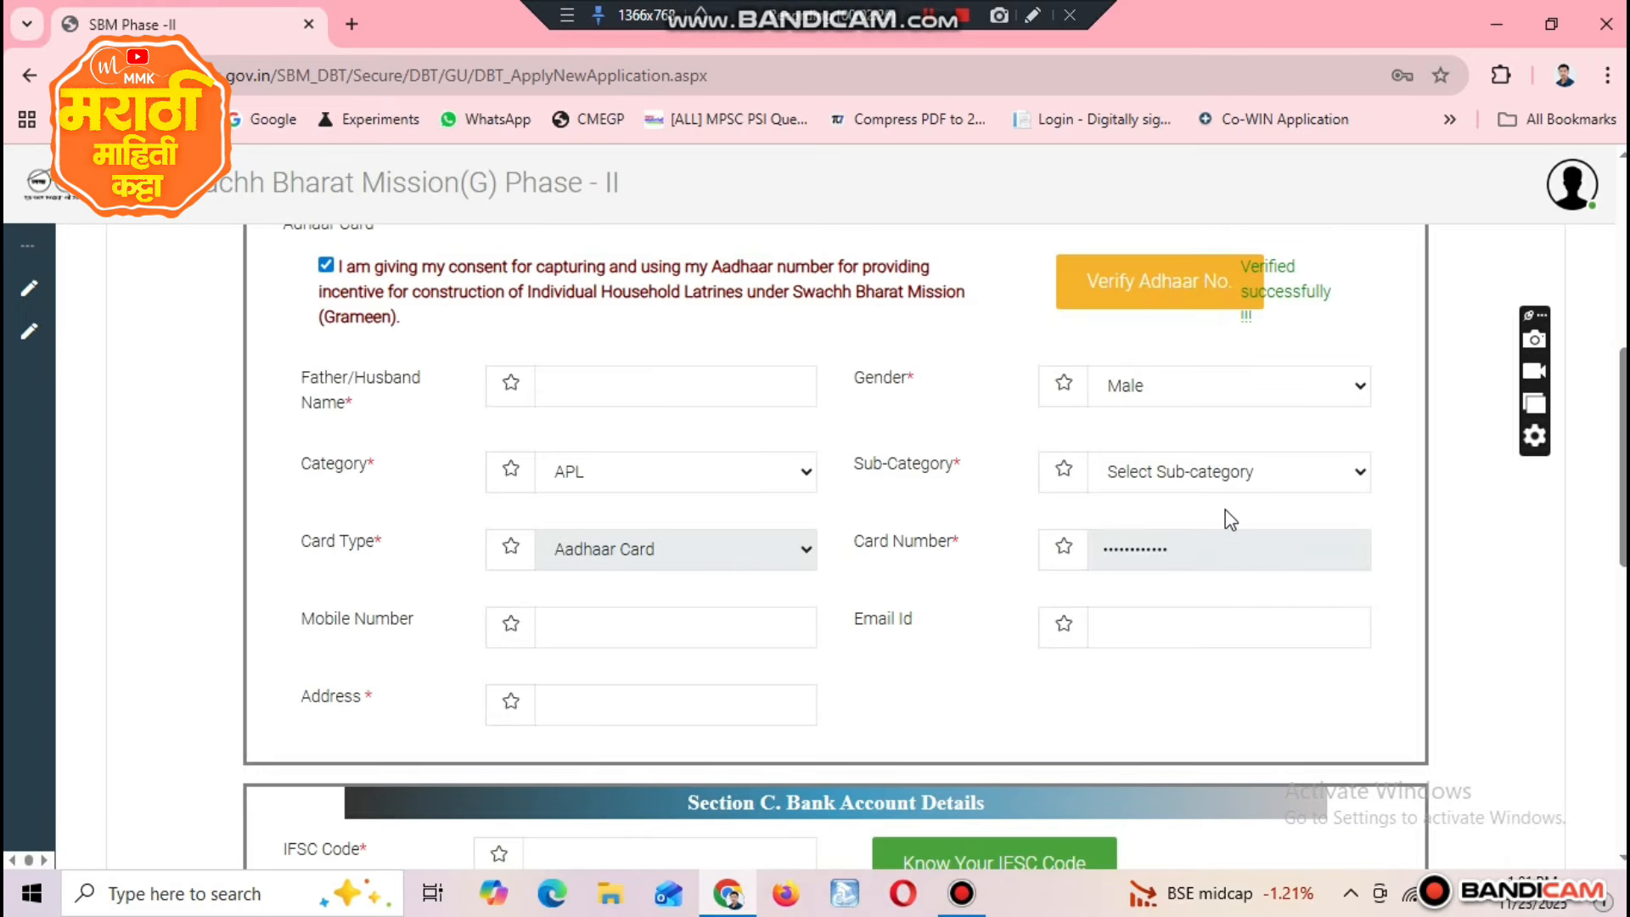
pyautogui.click(1195, 473)
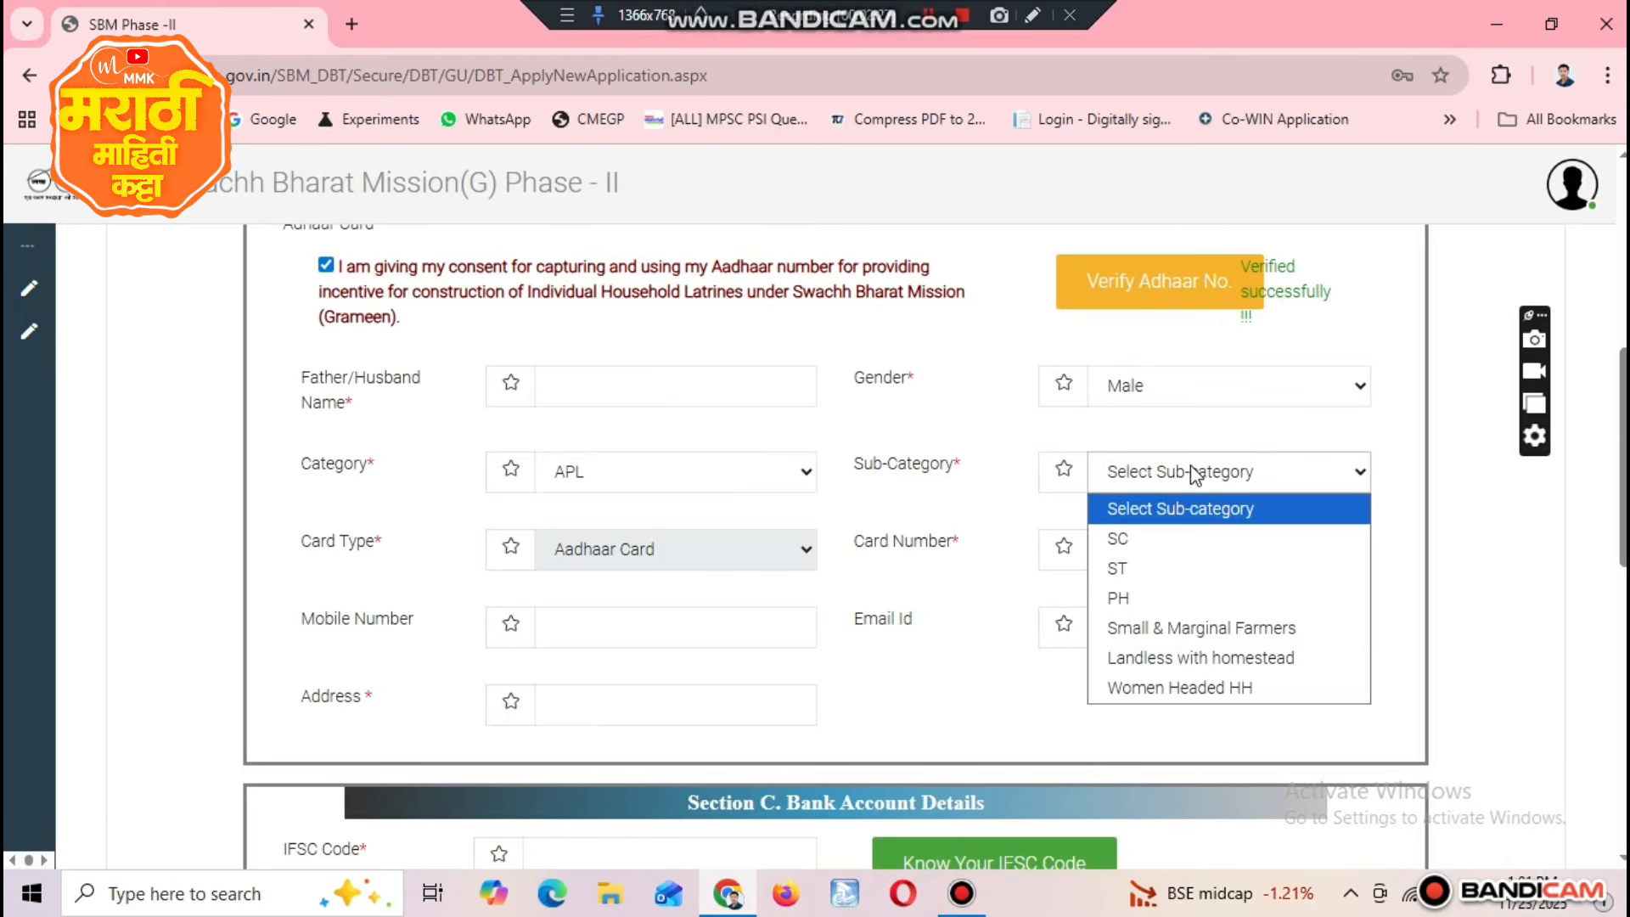
pyautogui.click(1217, 629)
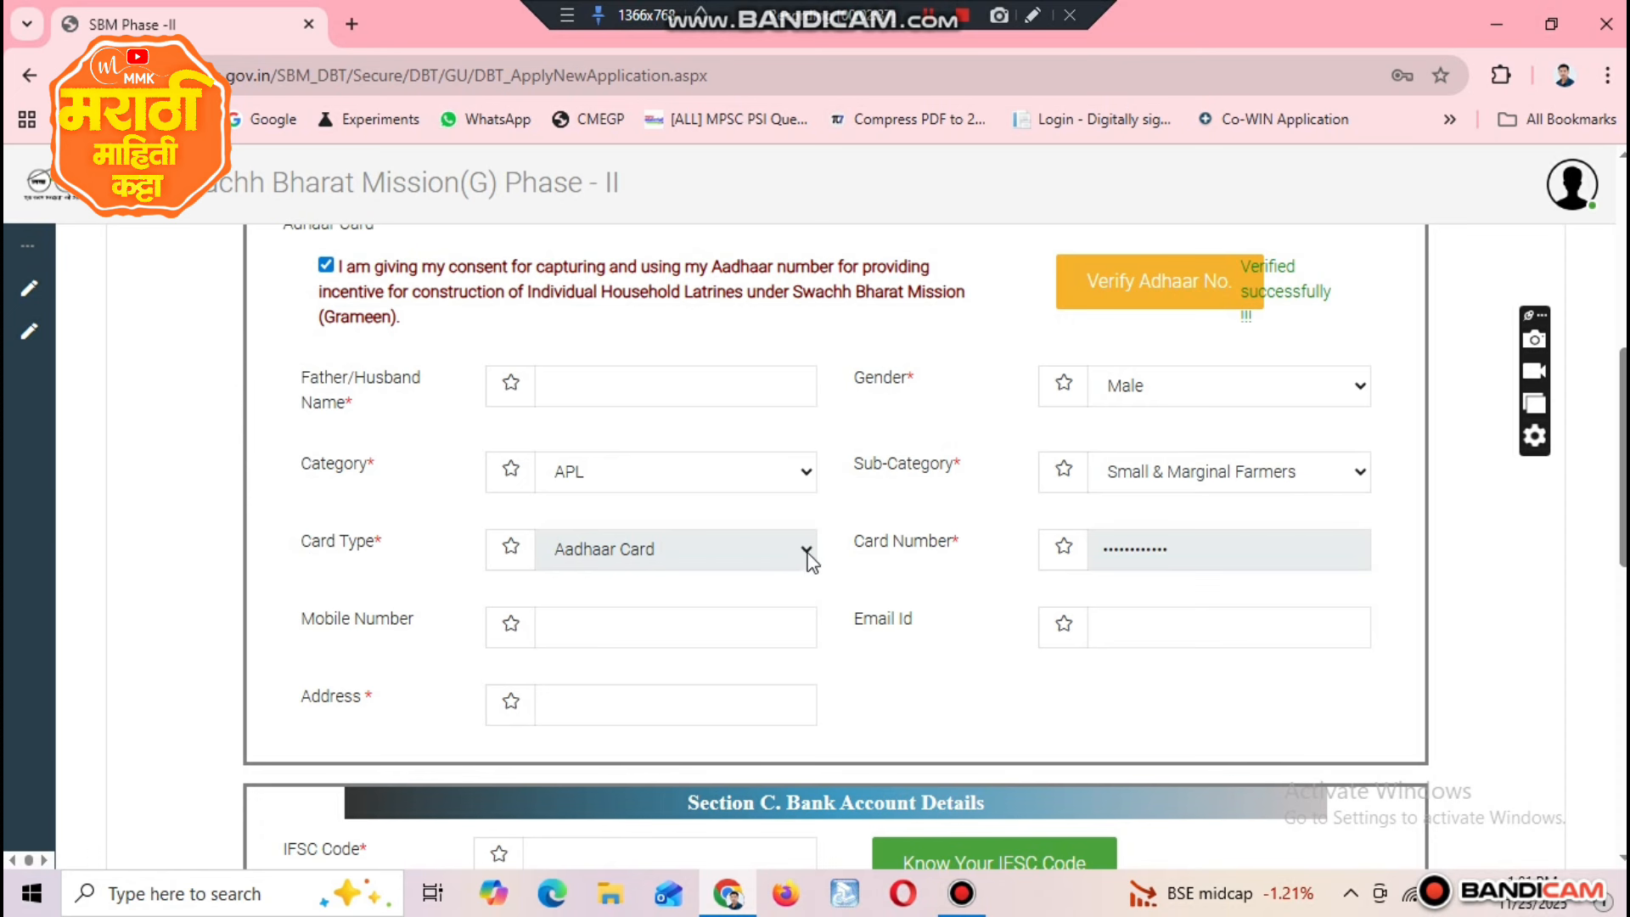
# Step: Review the card type, card number and mobile number fields of the toilet owner's particulars
pyautogui.scroll(2, 603, 553)
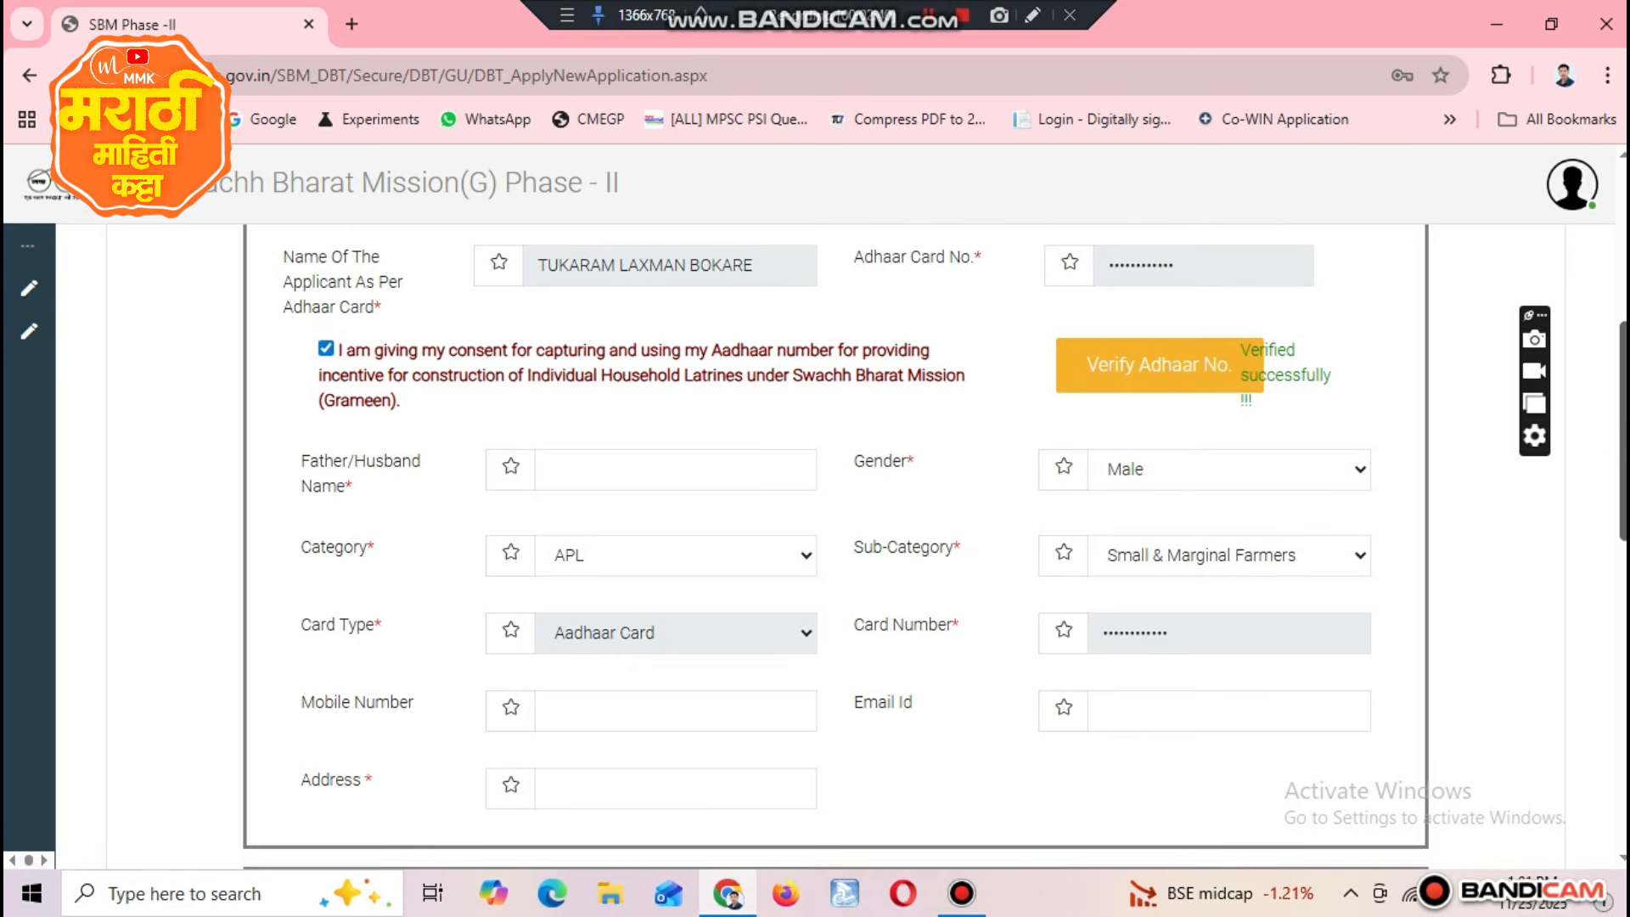
pyautogui.scroll(-2, 485, 521)
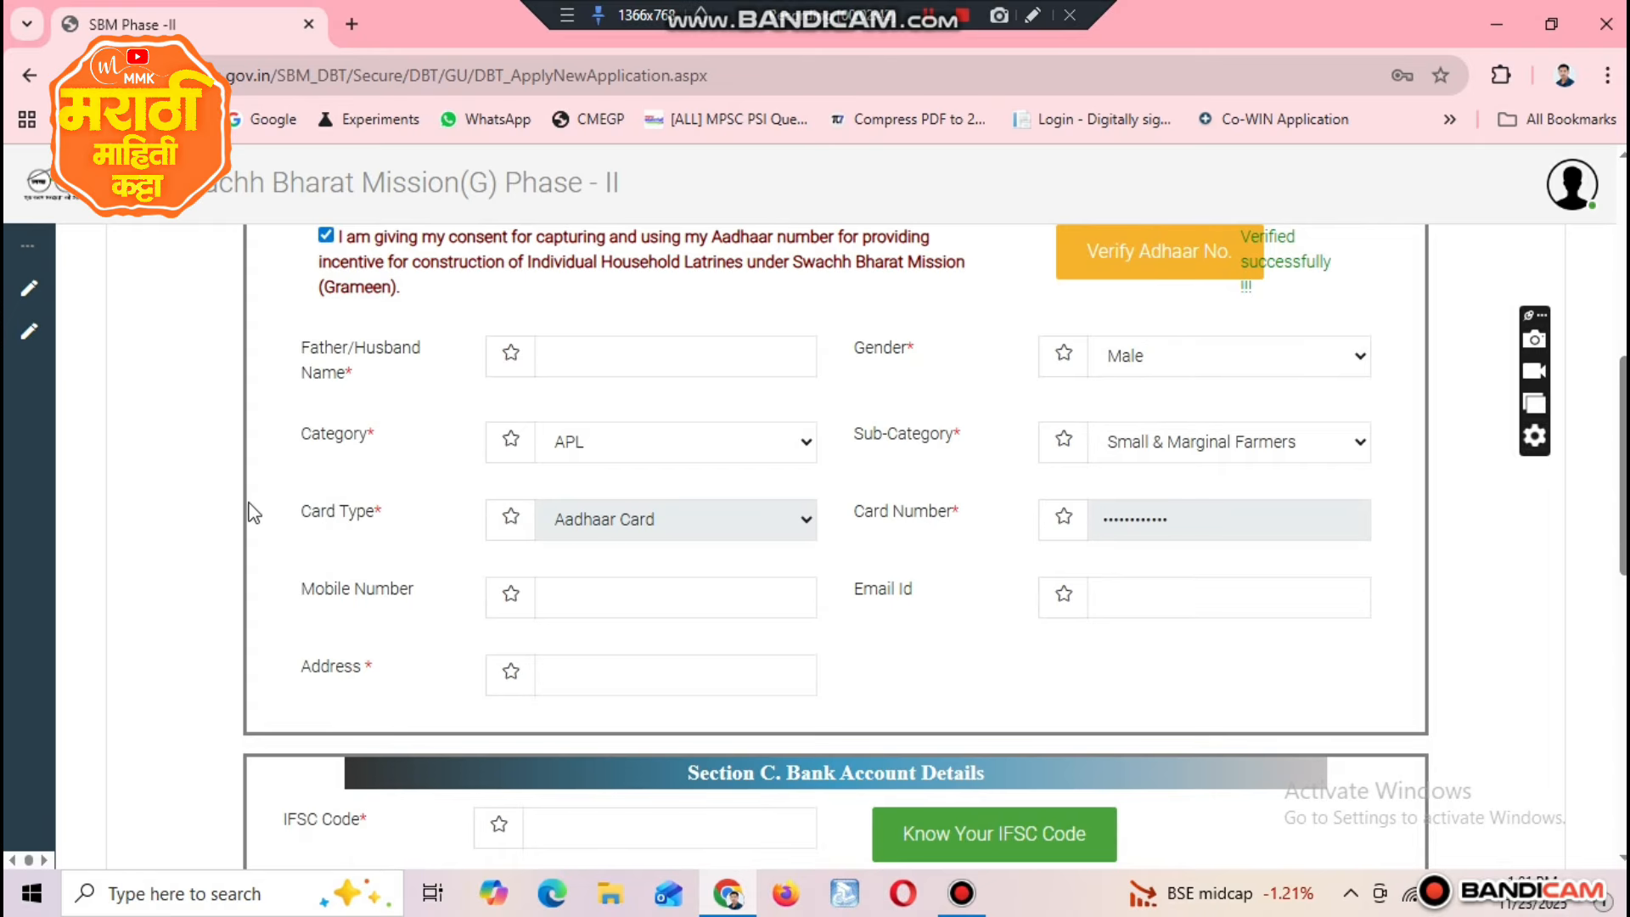
pyautogui.moveTo(303, 518); pyautogui.dragTo(422, 521)
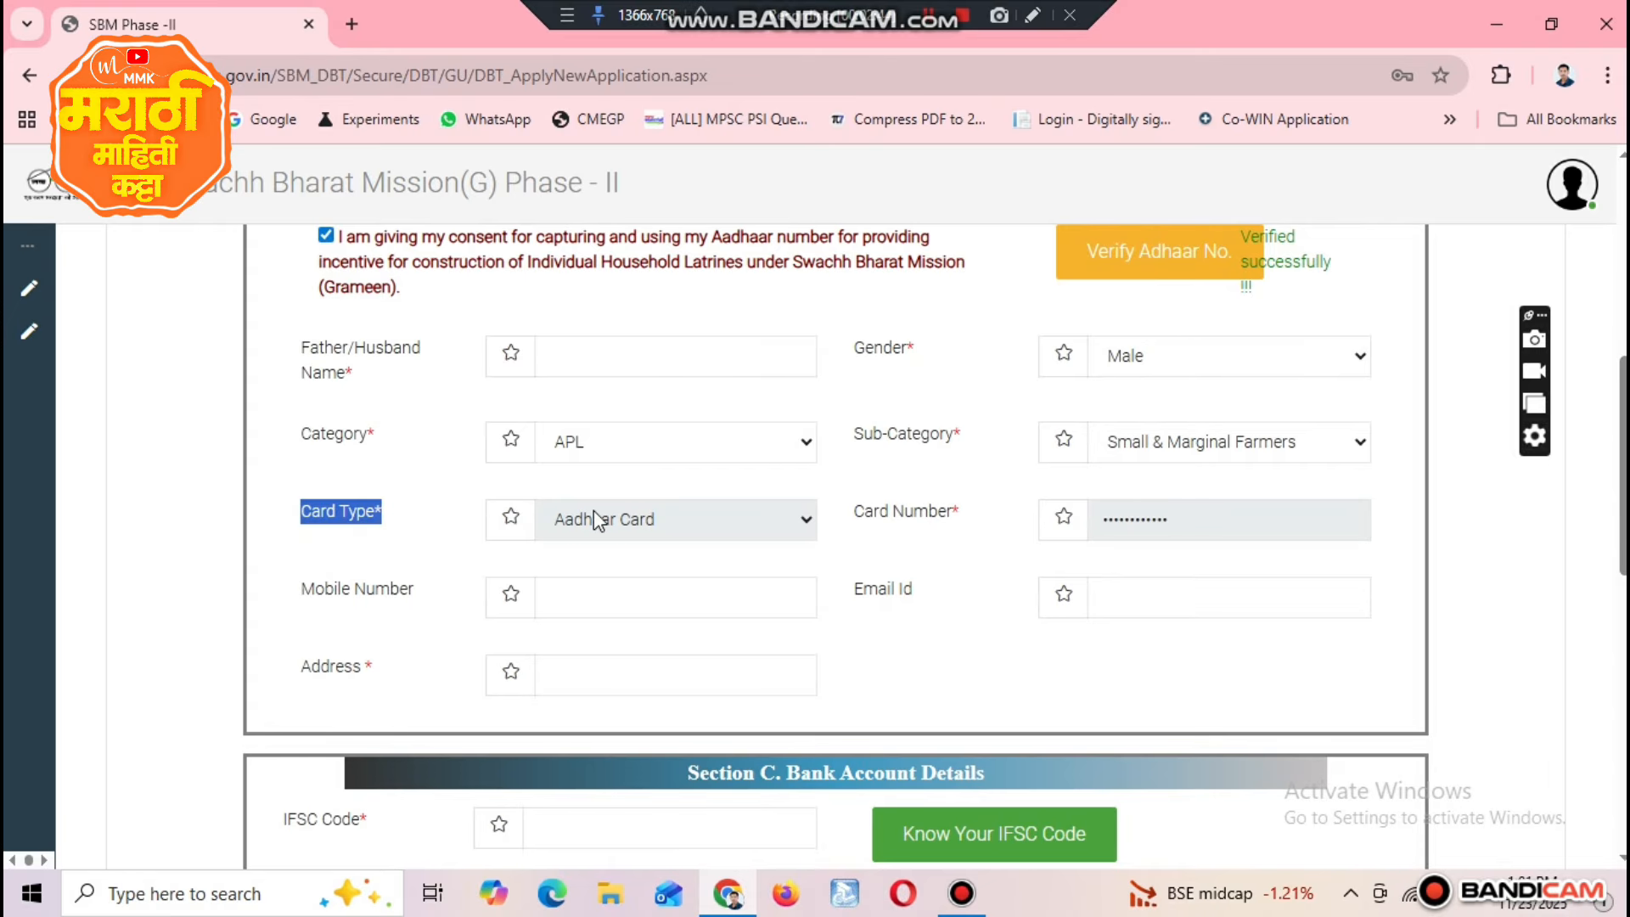
pyautogui.moveTo(851, 513); pyautogui.dragTo(977, 519)
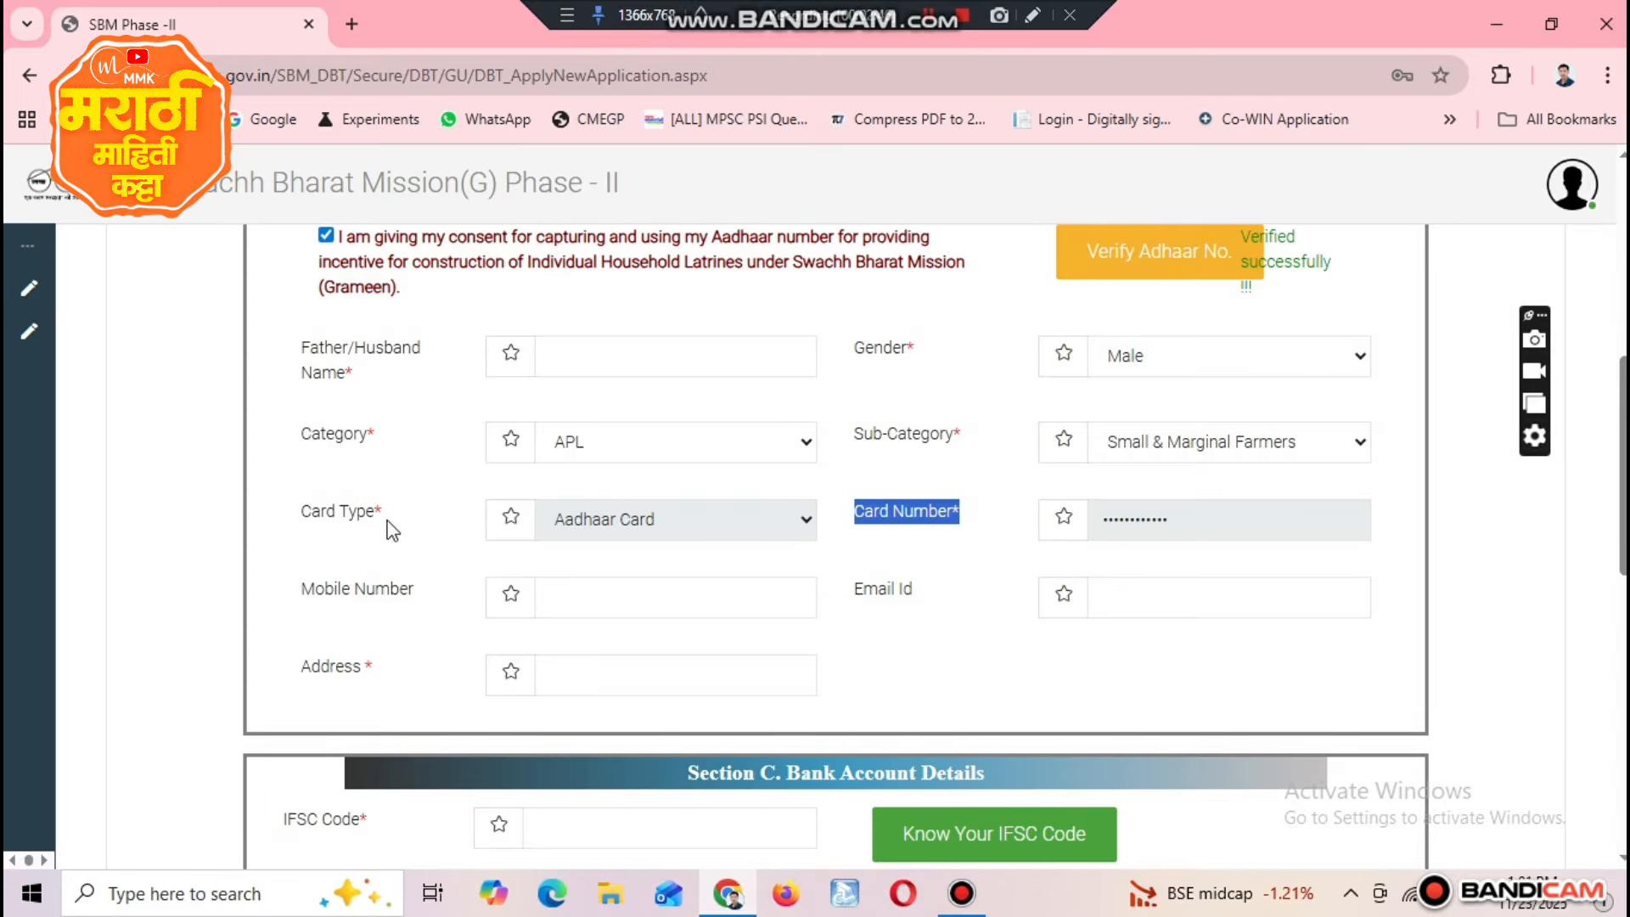
pyautogui.click(629, 590)
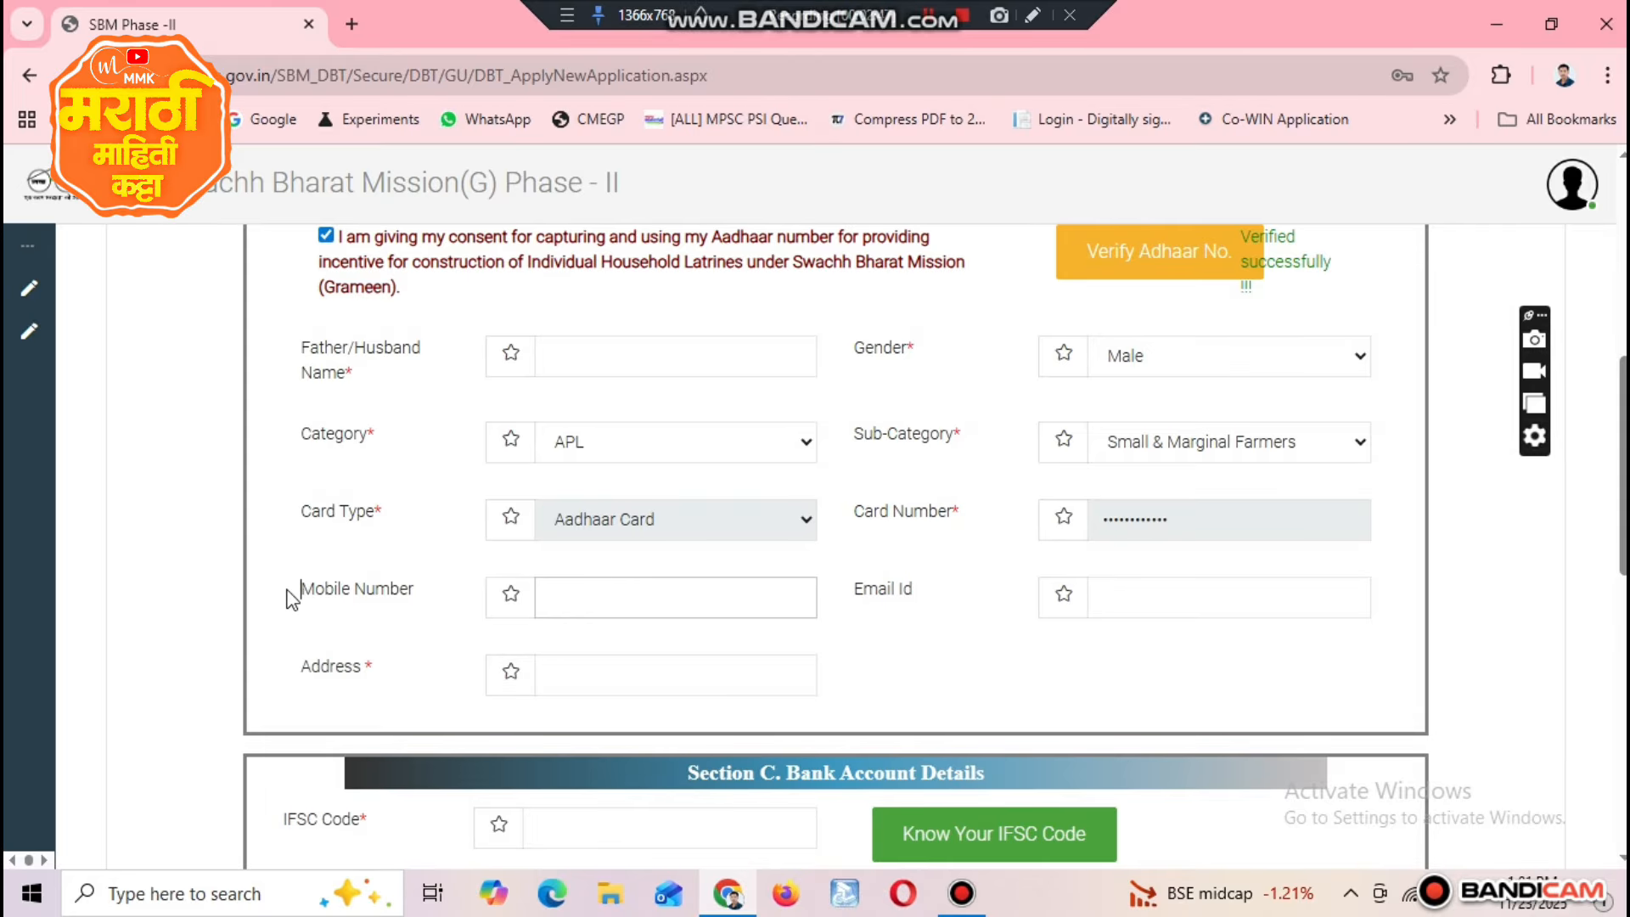
pyautogui.moveTo(294, 592); pyautogui.dragTo(466, 596)
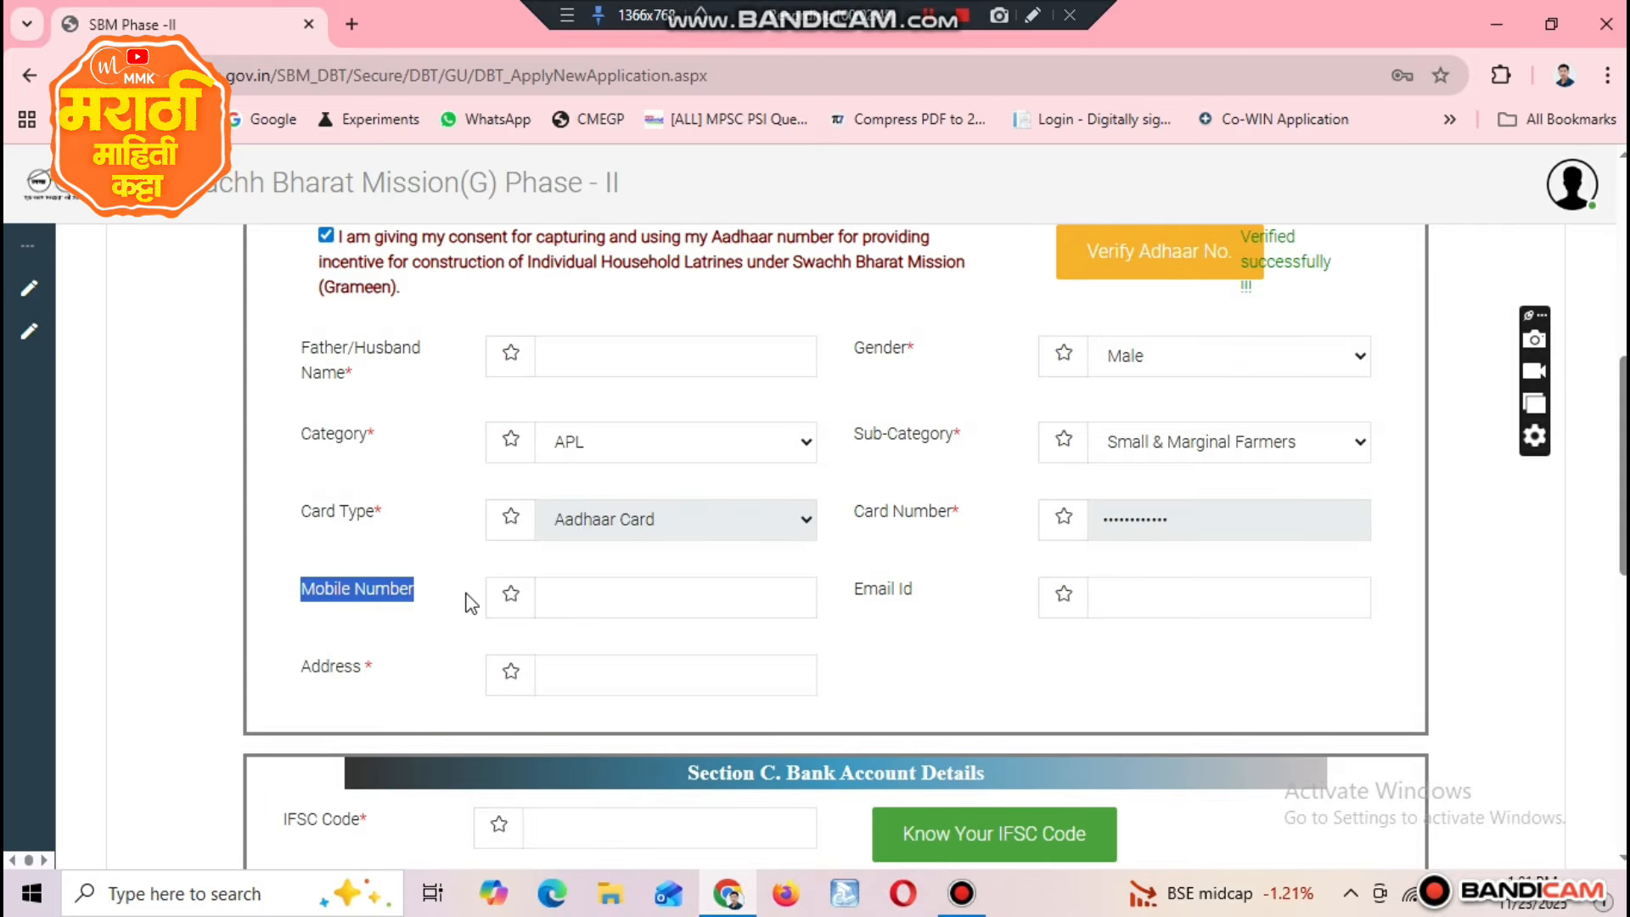
# Step: Fill in the applicant's postal address in the toilet owner's particulars
pyautogui.click(629, 672)
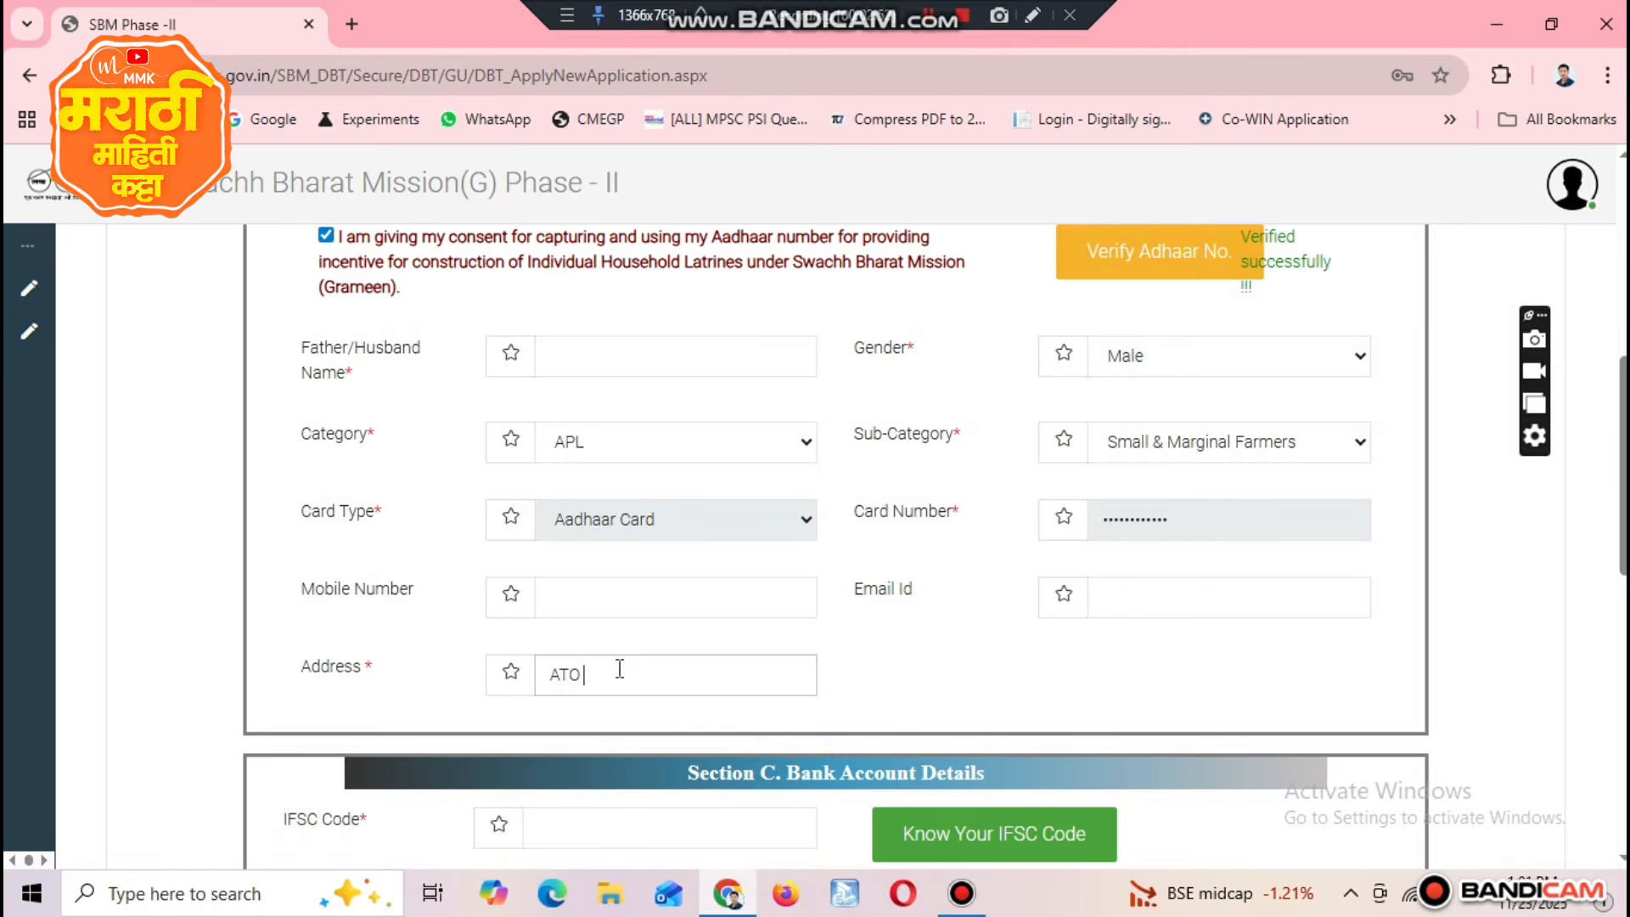
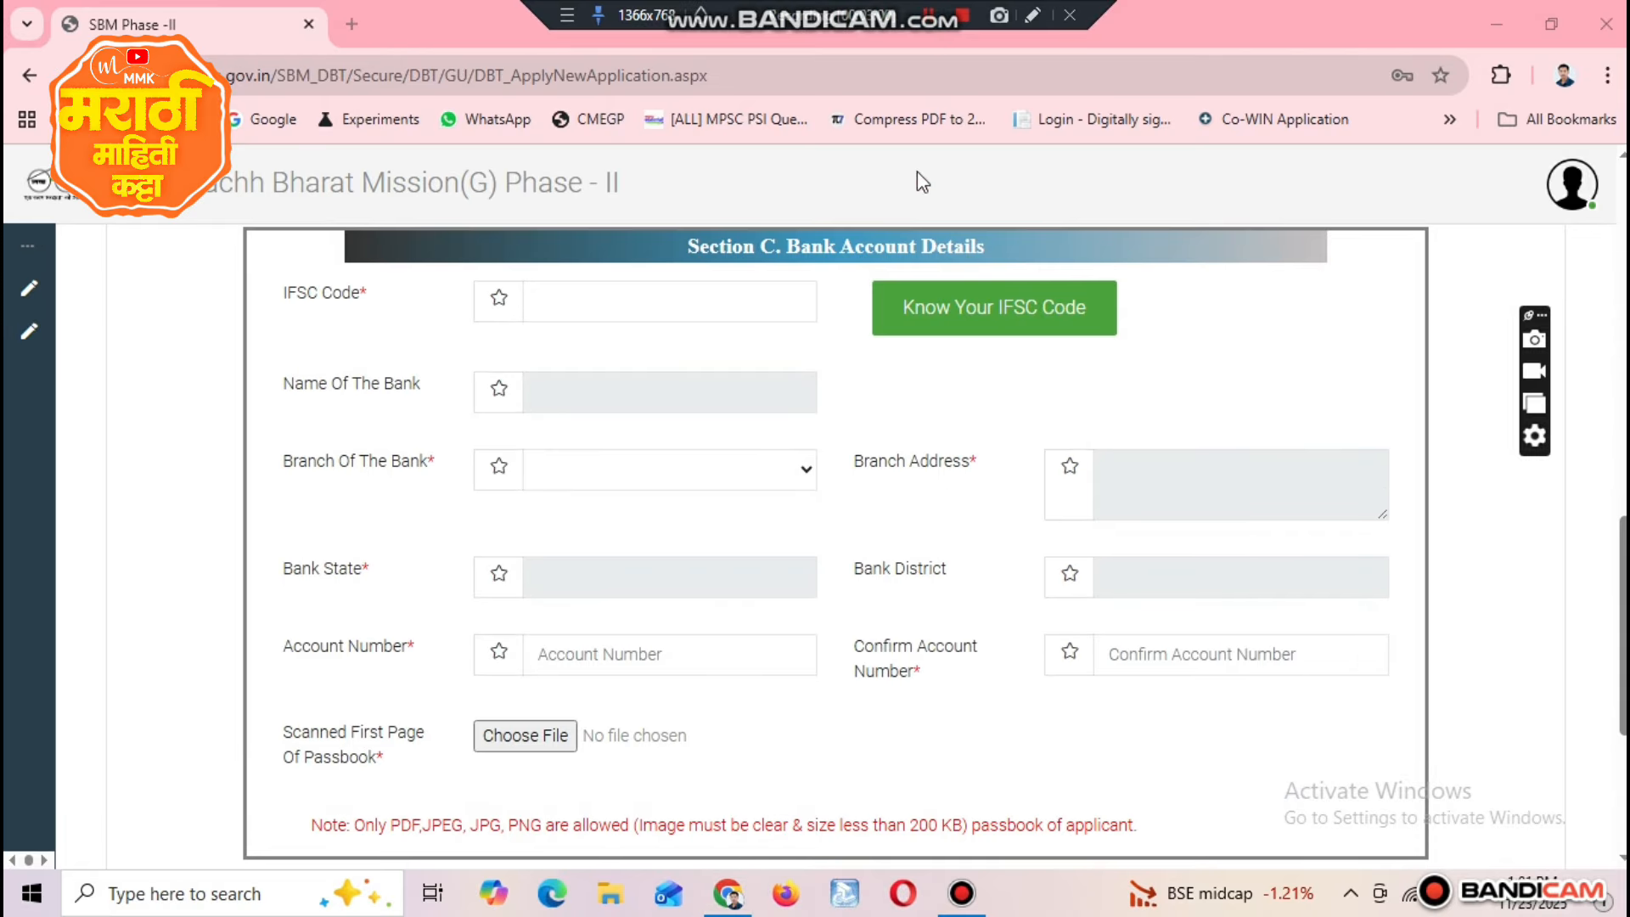
# Step: Enter the IFSC code SBIN0005935 in Section C, Bank Account Details
pyautogui.moveTo(684, 255); pyautogui.dragTo(977, 264)
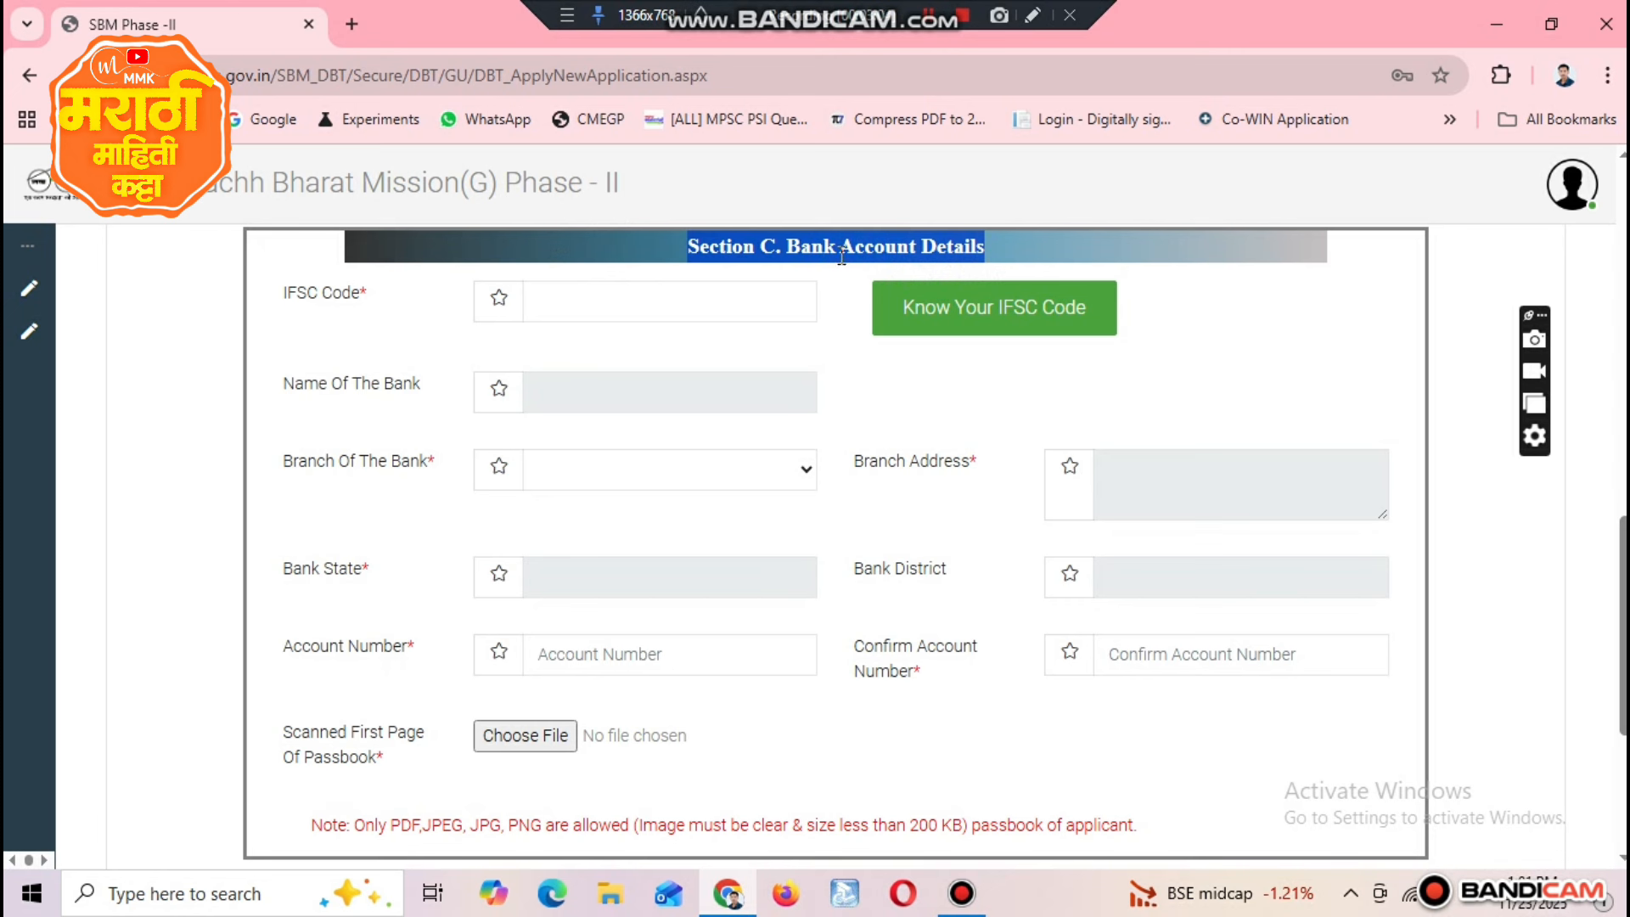
pyautogui.click(663, 292)
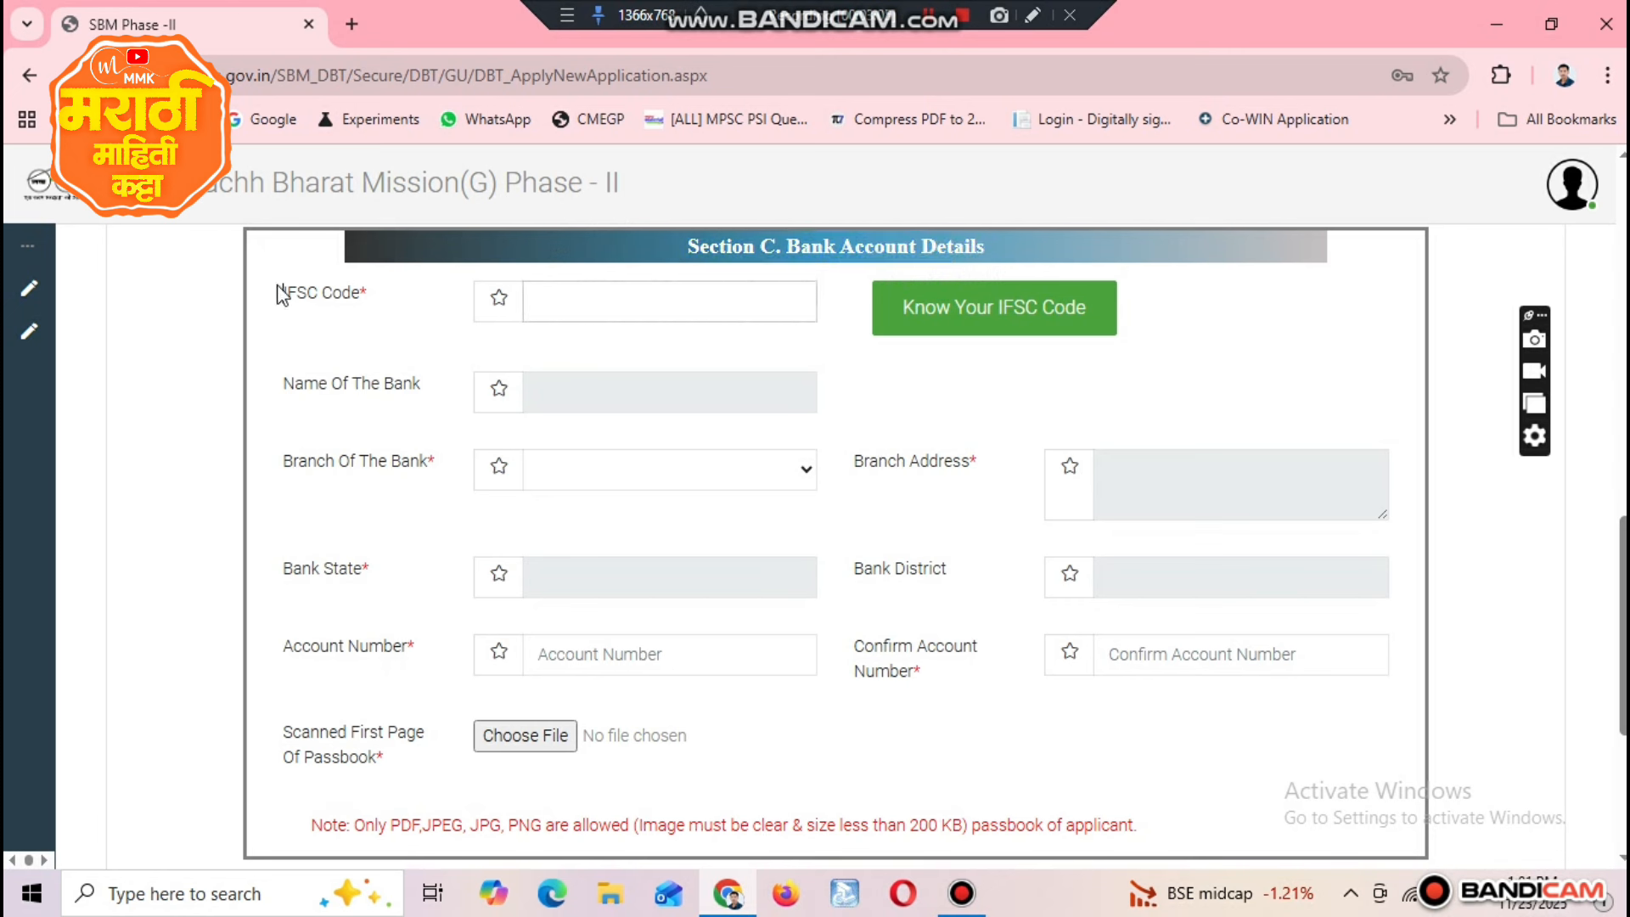
pyautogui.moveTo(280, 292); pyautogui.dragTo(371, 300)
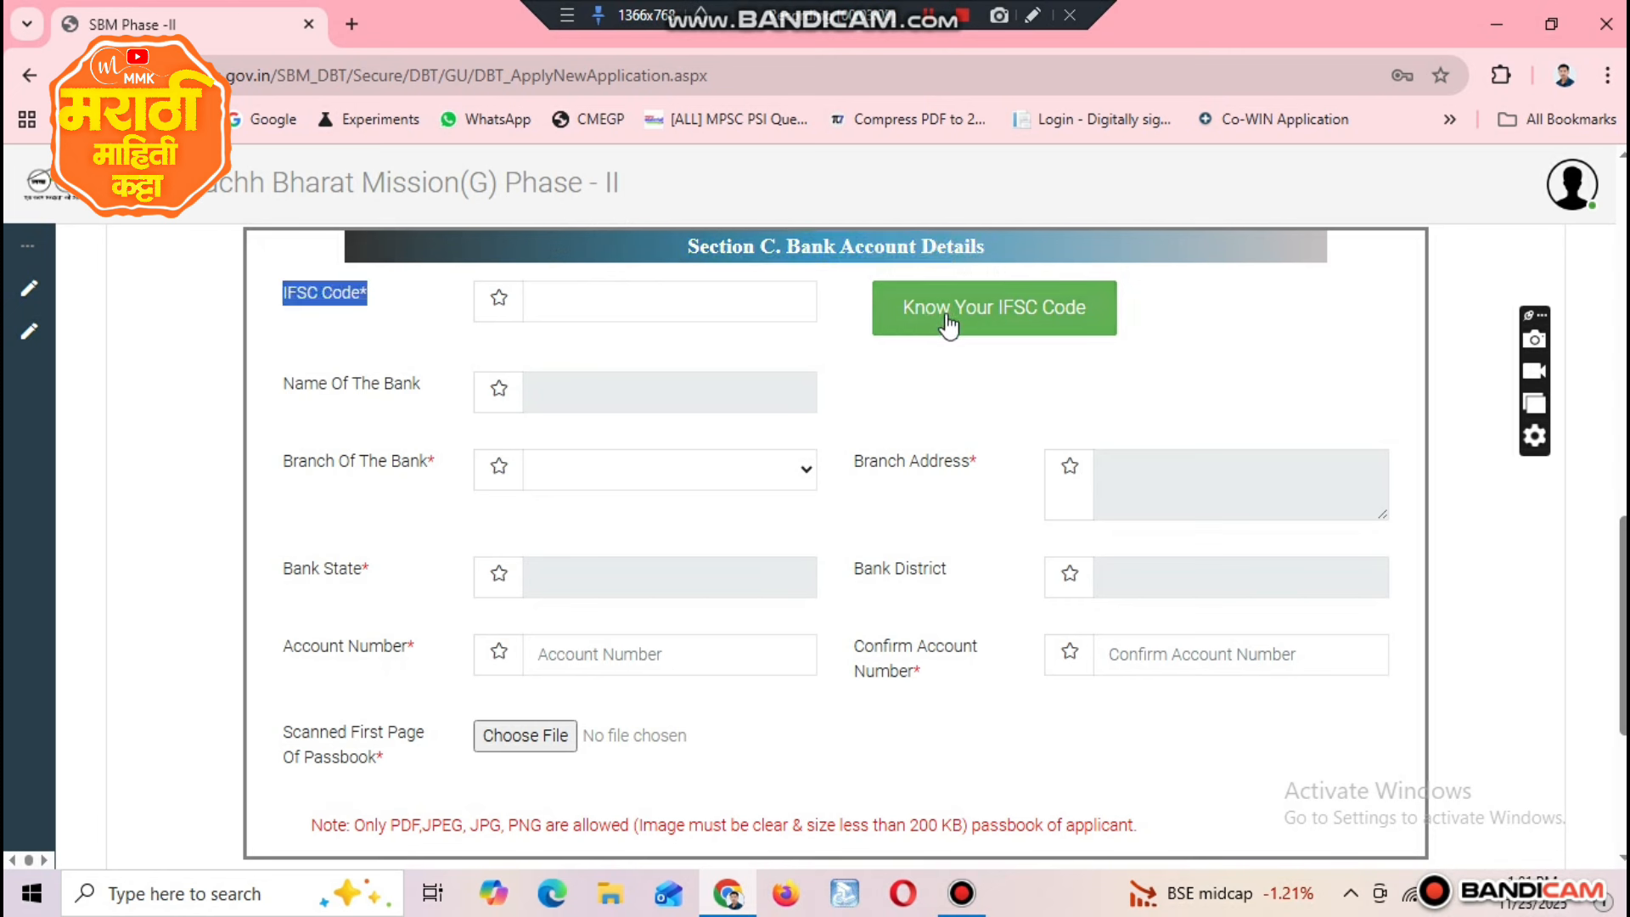
pyautogui.click(676, 297)
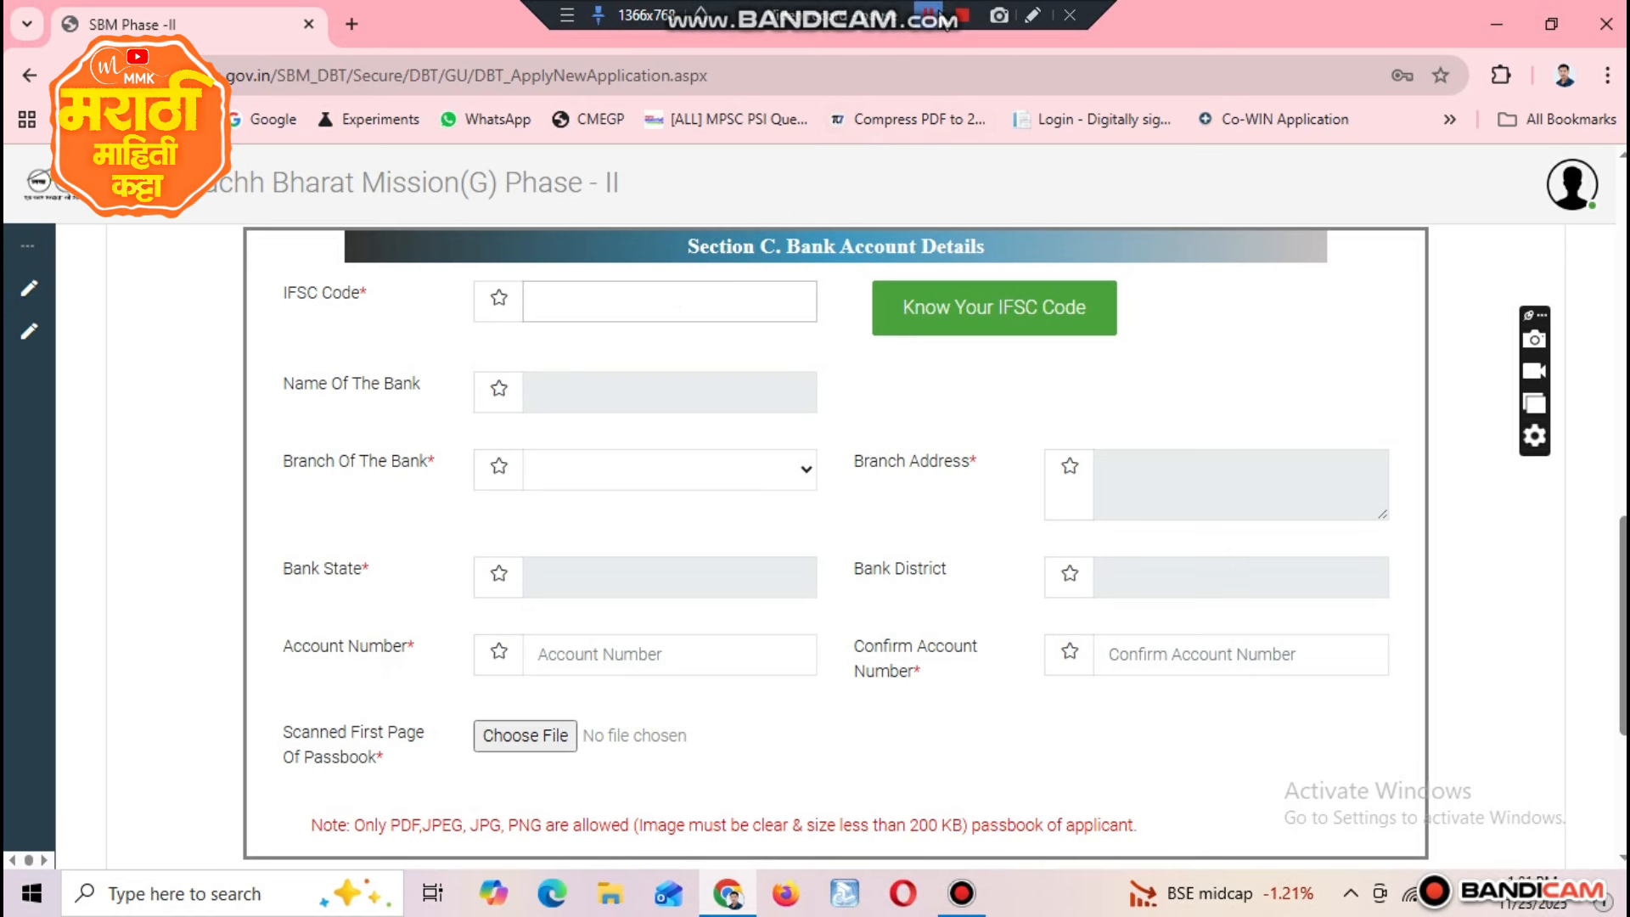
pyautogui.write('SBIN0005935')
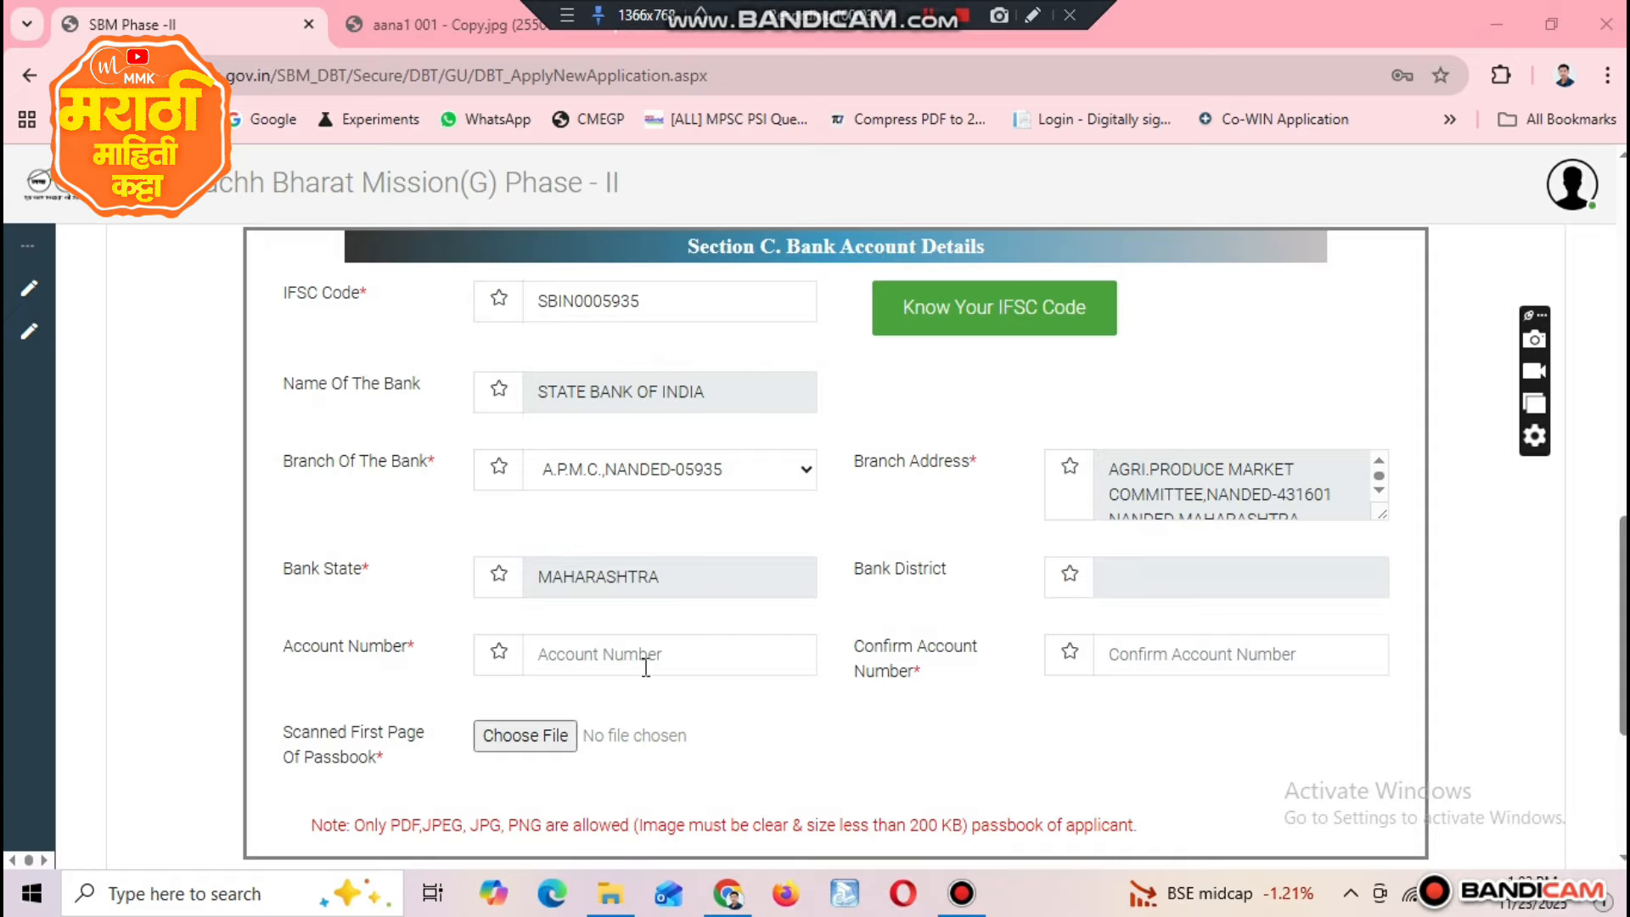
# Step: Check the bank name, branch, branch address, bank state and bank district belonging to the entered IFSC code
pyautogui.moveTo(282, 293); pyautogui.dragTo(363, 299)
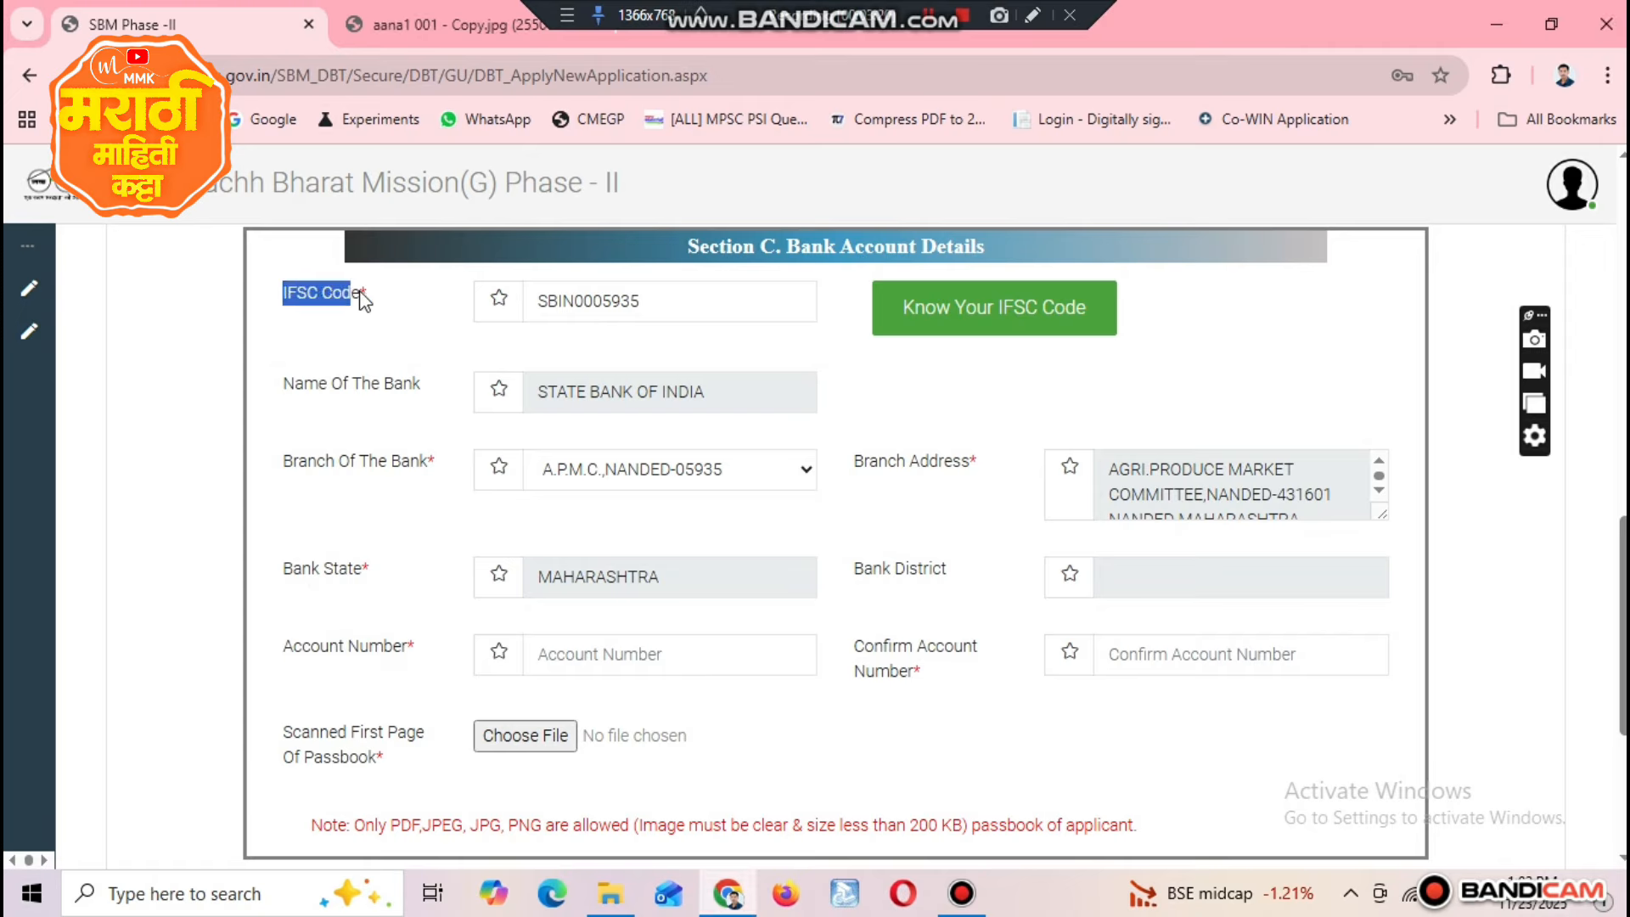
pyautogui.tripleClick(310, 386)
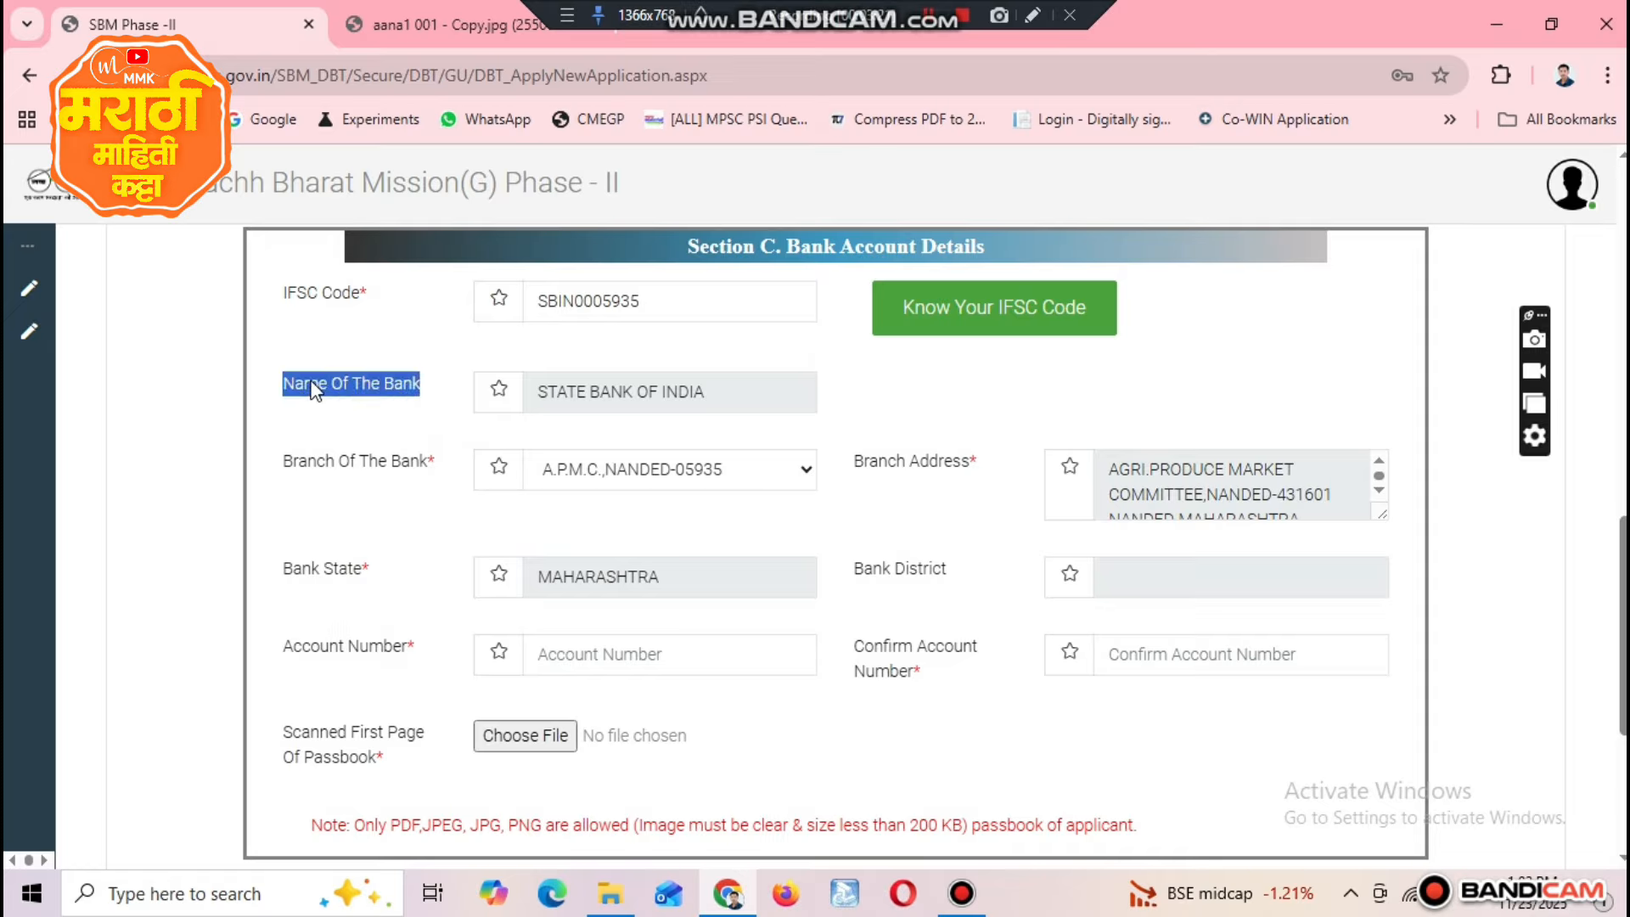
pyautogui.tripleClick(401, 462)
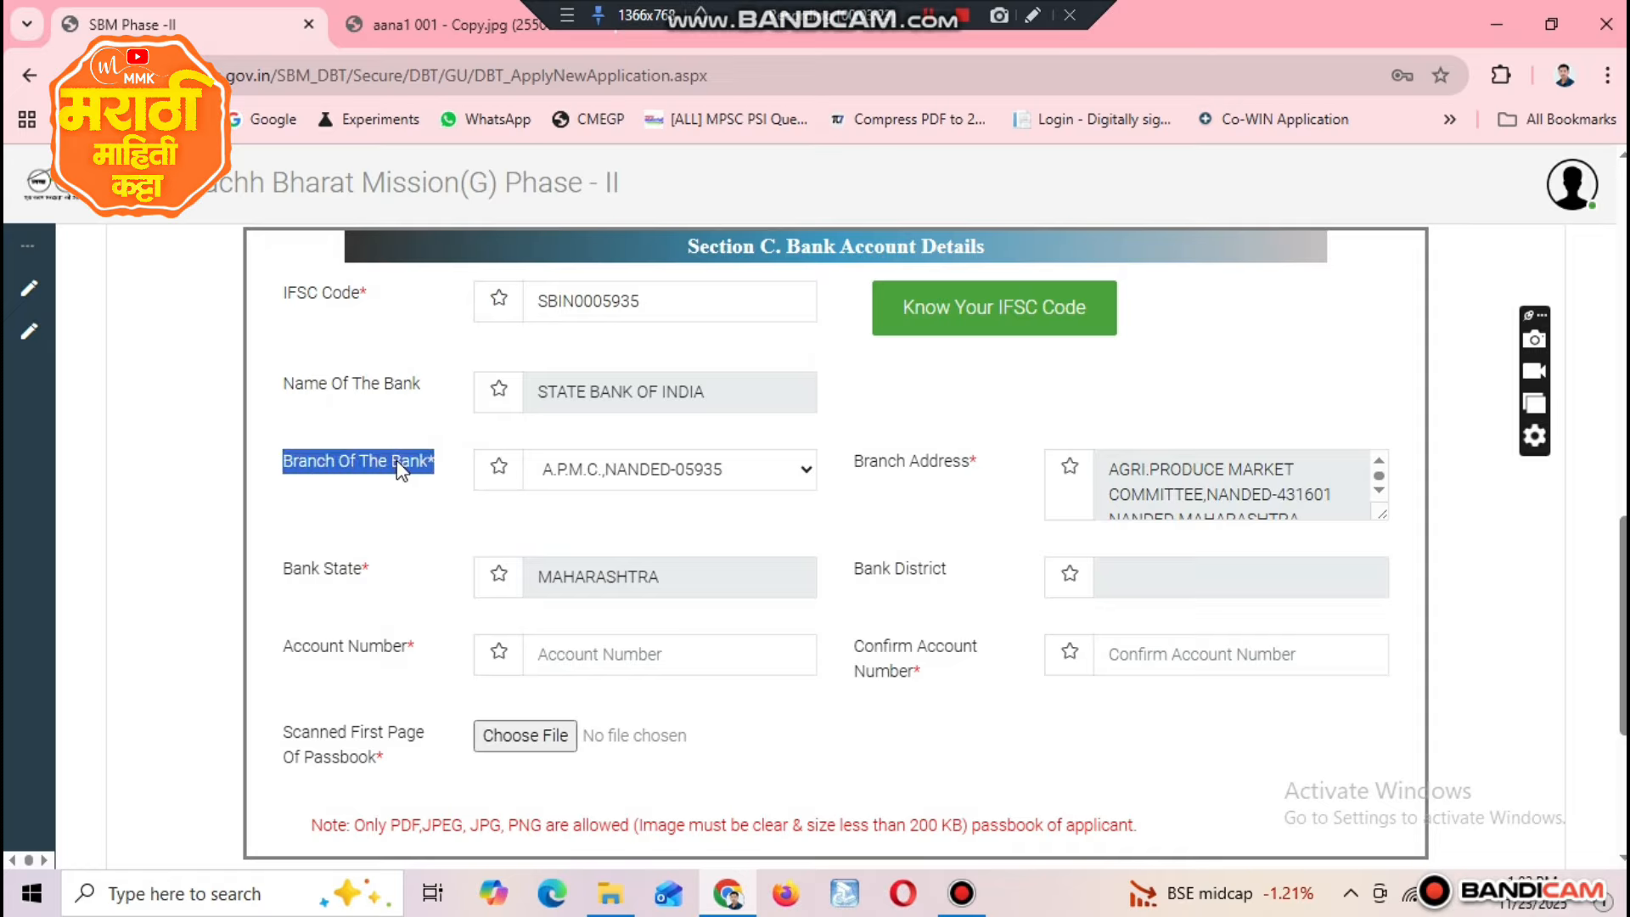
pyautogui.tripleClick(926, 463)
pyautogui.tripleClick(327, 584)
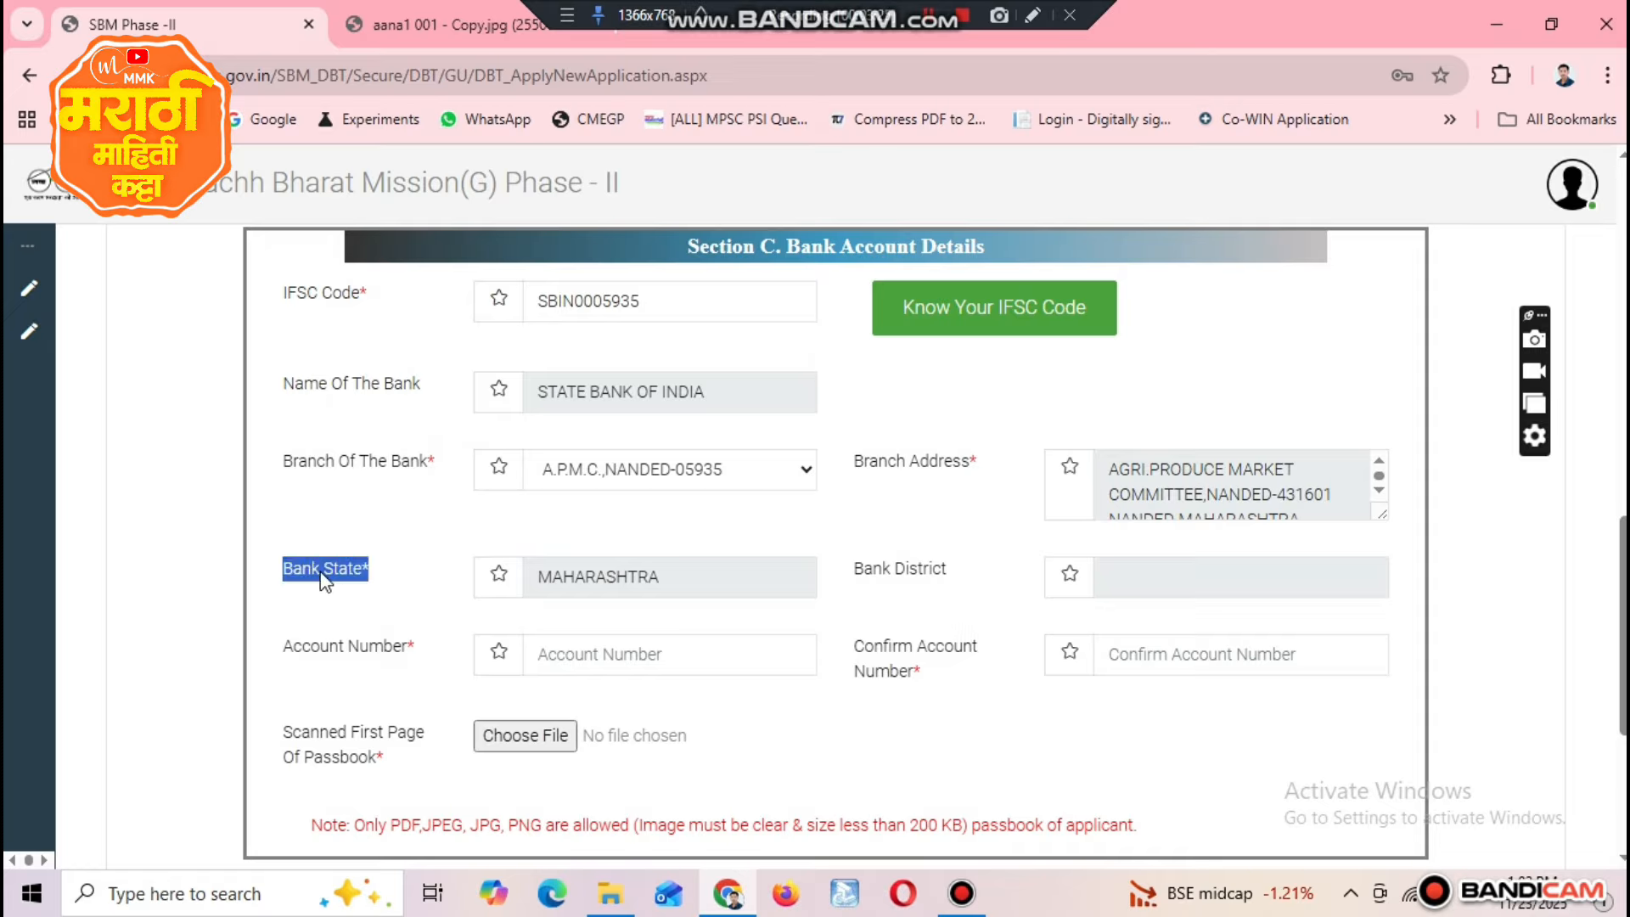
pyautogui.doubleClick(919, 579)
pyautogui.click(918, 574)
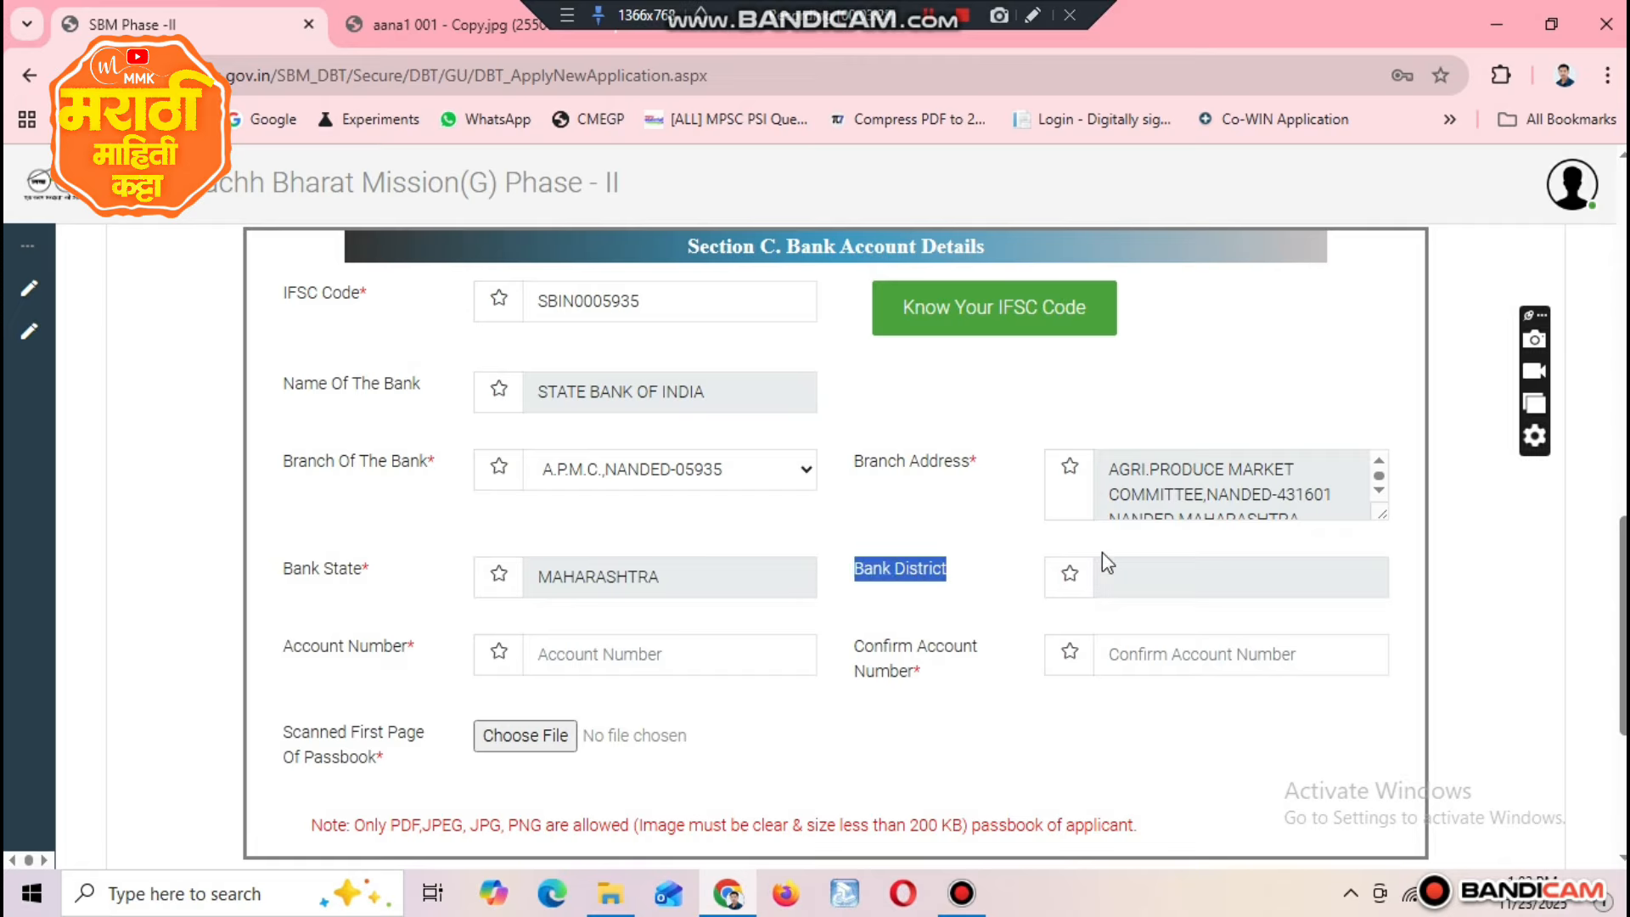
# Step: Review the account number, confirm account number and scanned passbook first page fields in Section C, Bank Account Details
pyautogui.click(625, 654)
pyautogui.tripleClick(350, 654)
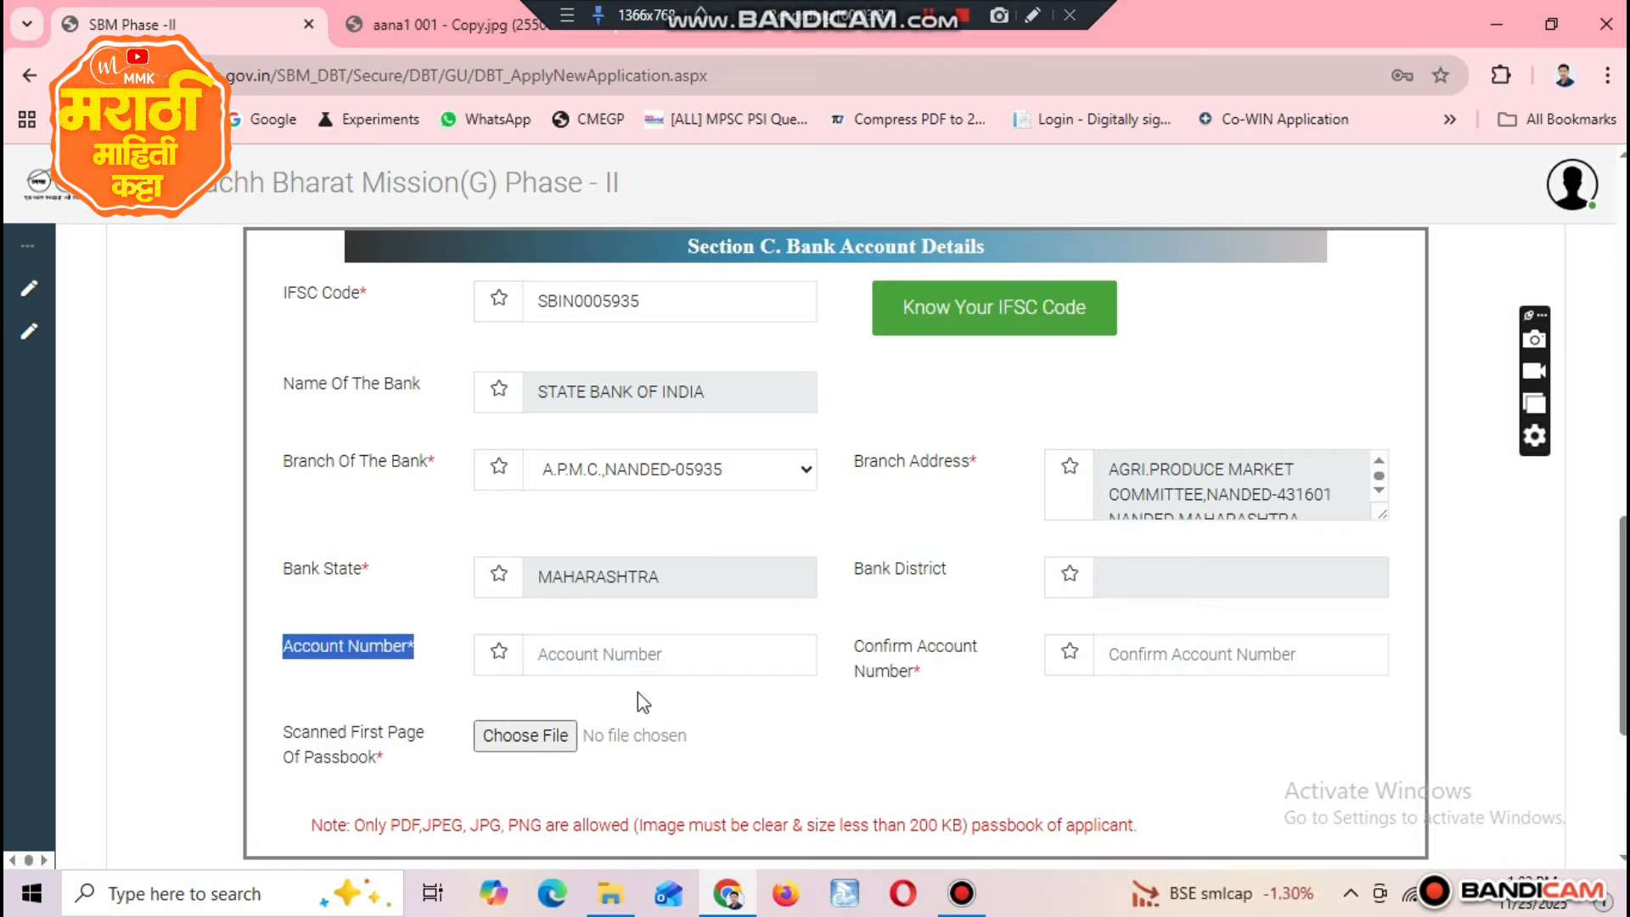
pyautogui.click(885, 658)
pyautogui.tripleClick(885, 658)
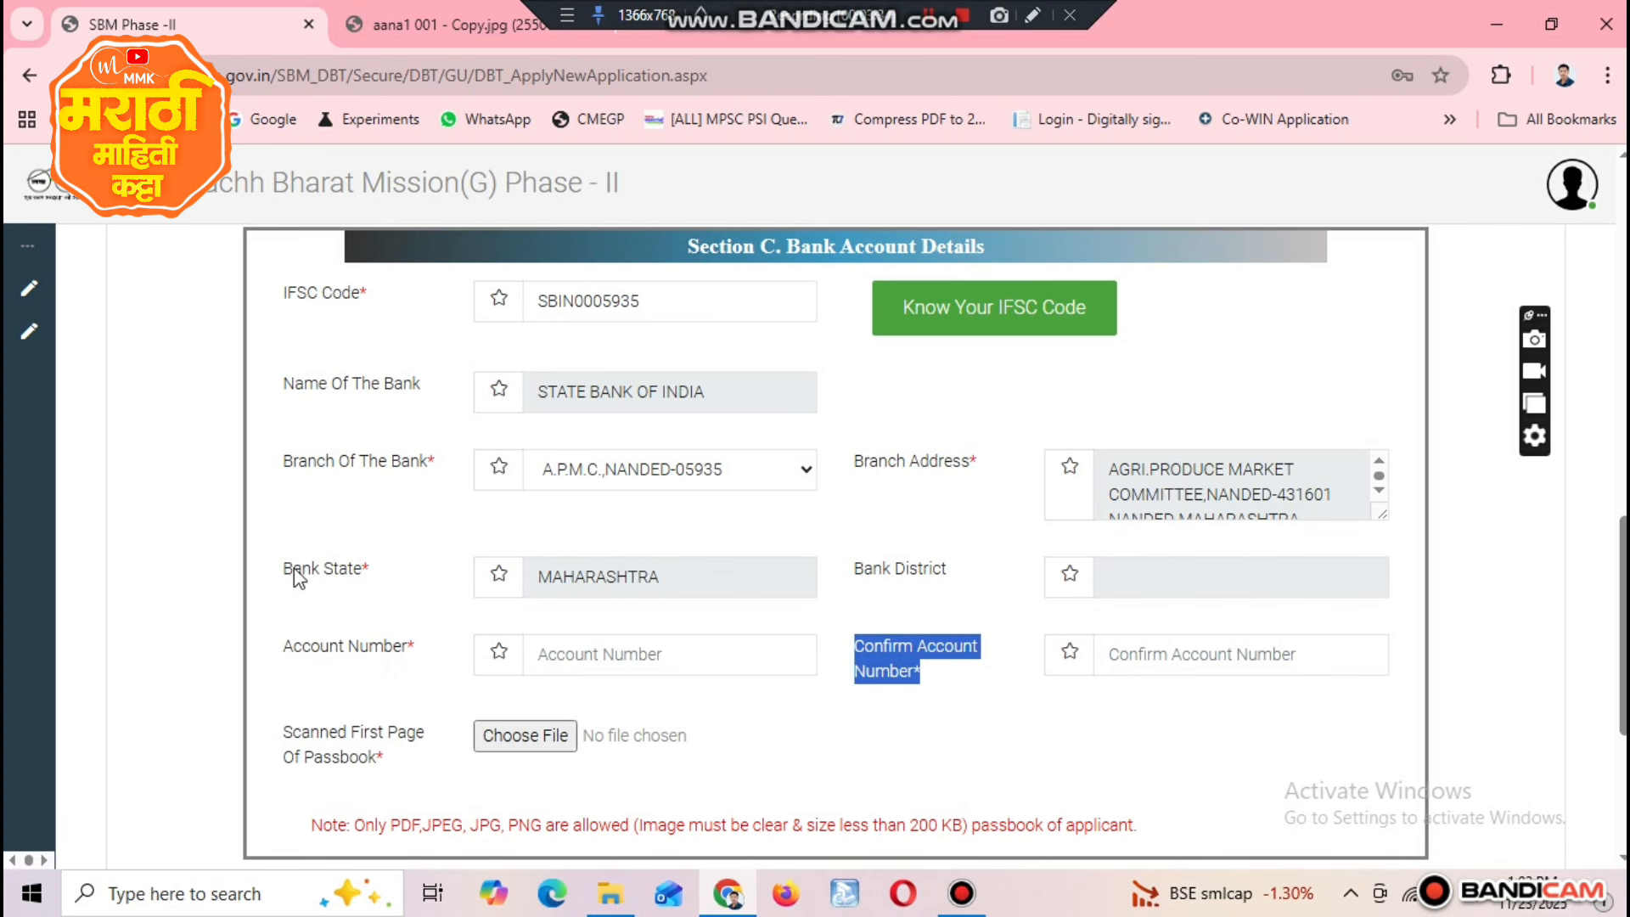
pyautogui.click(338, 748)
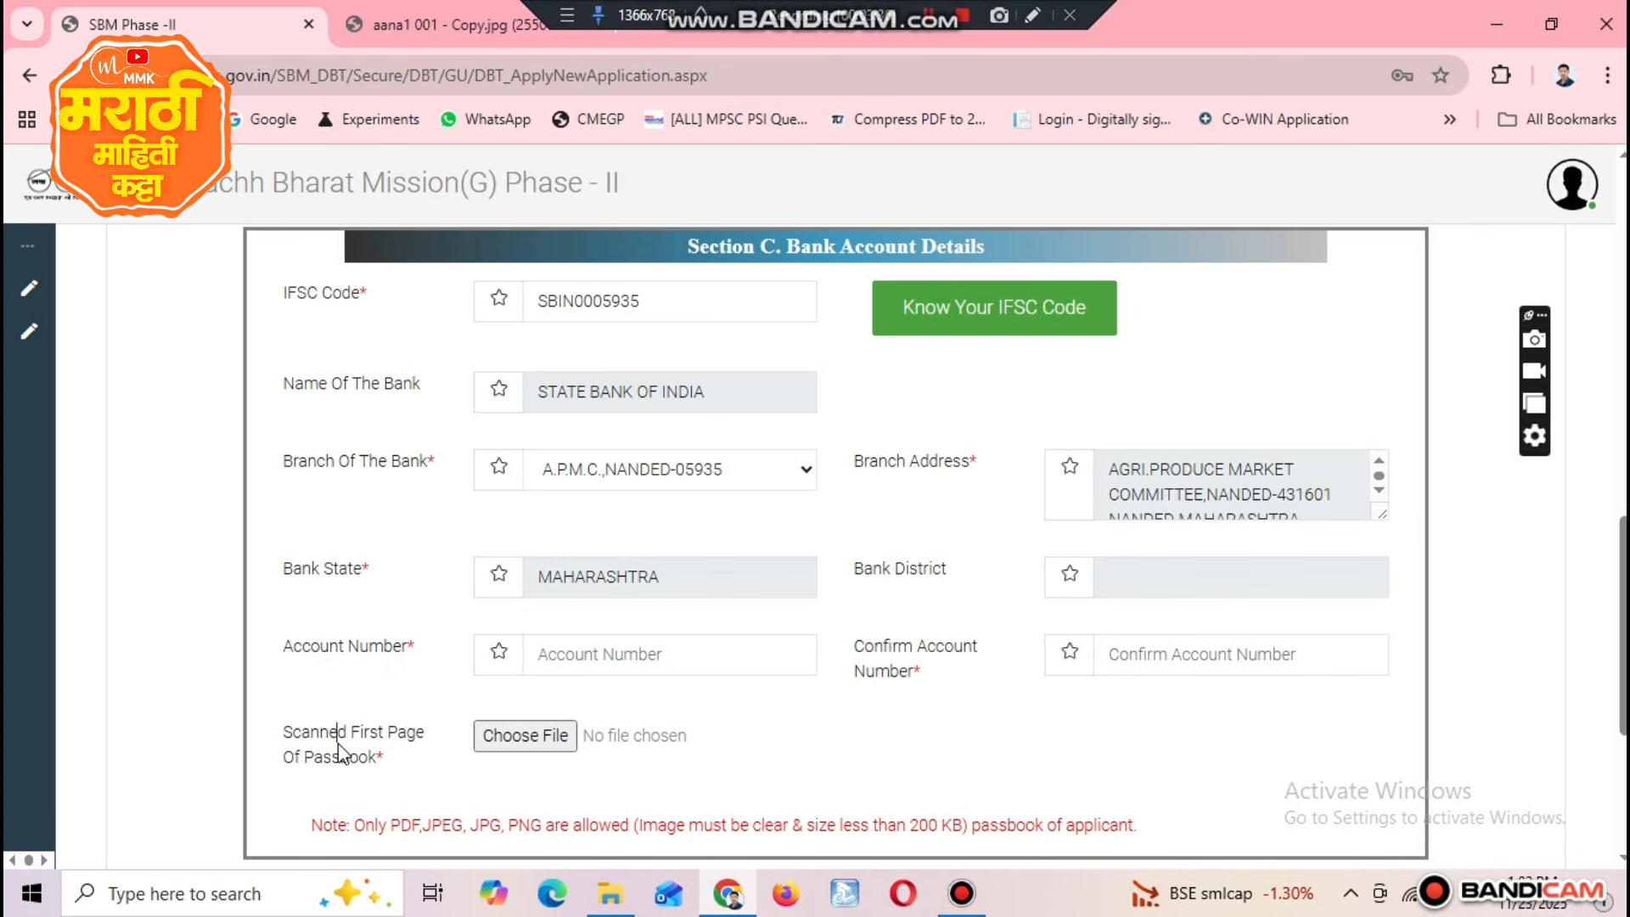
pyautogui.doubleClick(335, 737)
pyautogui.moveTo(334, 737); pyautogui.dragTo(379, 735)
pyautogui.doubleClick(364, 758)
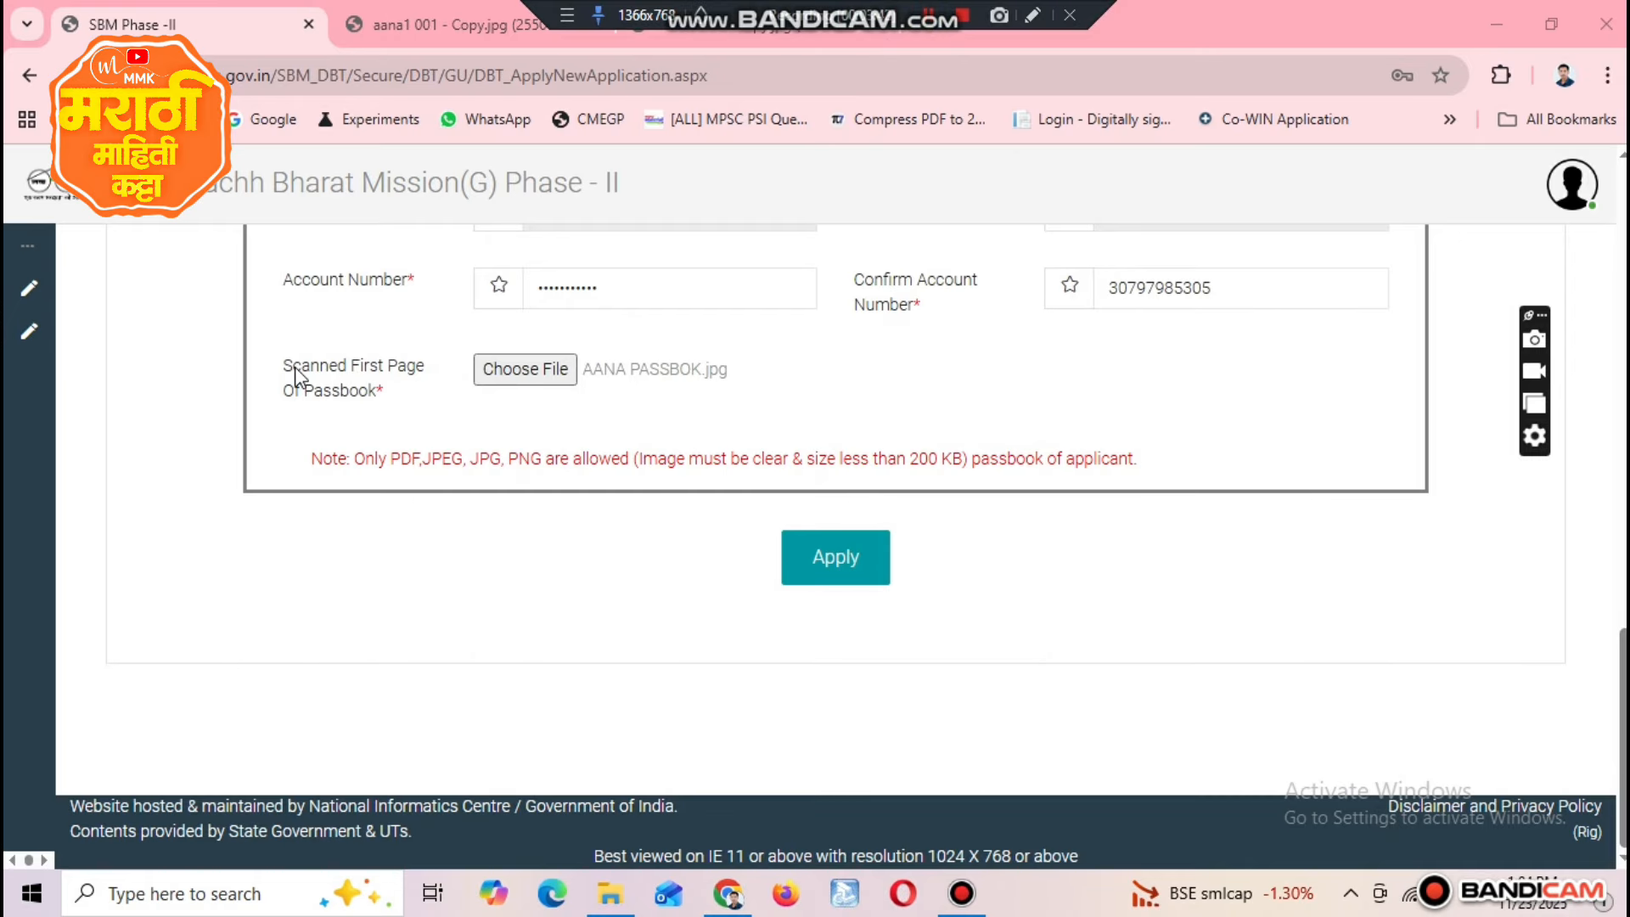
# Step: Check the scanned passbook first page attachment and submit the completed application
pyautogui.moveTo(293, 365); pyautogui.dragTo(517, 402)
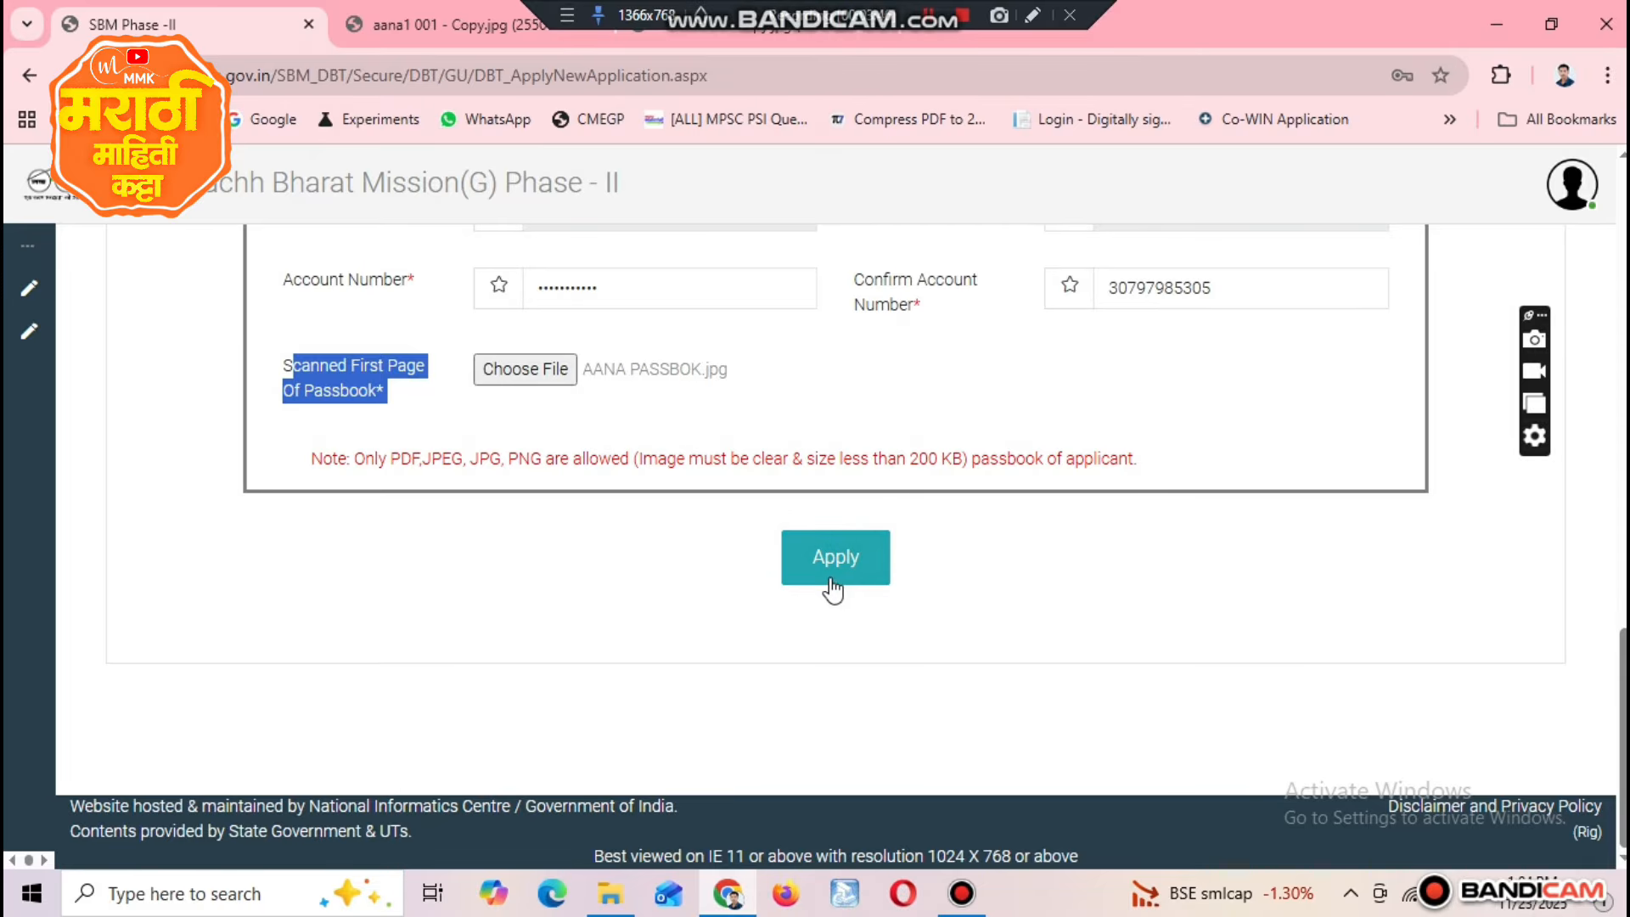
pyautogui.click(847, 543)
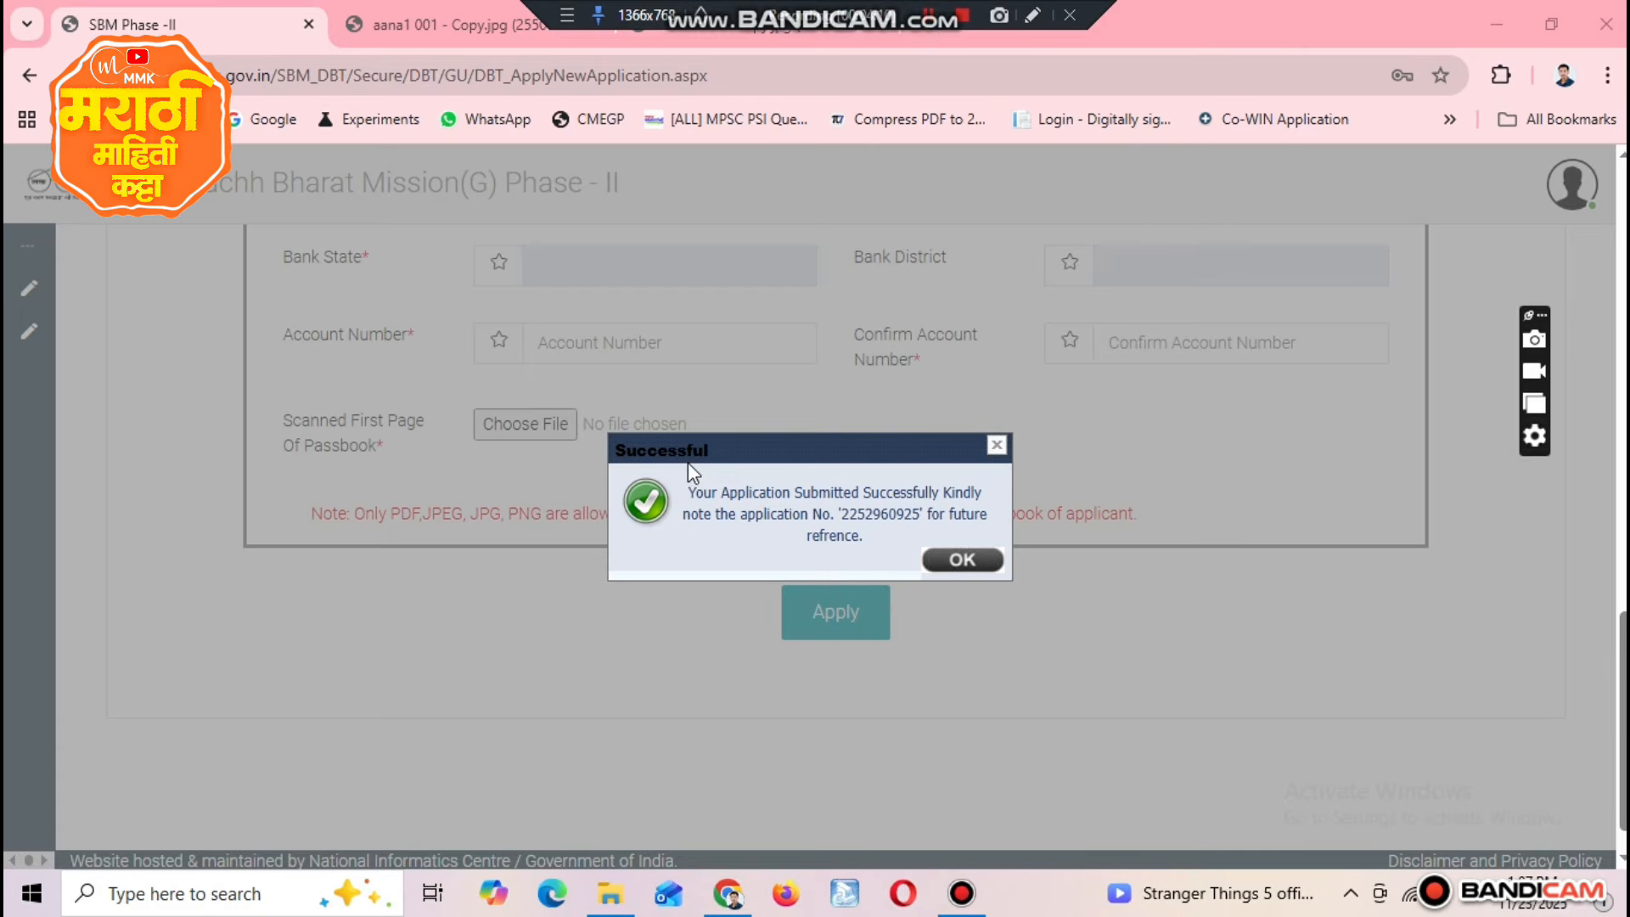
# Step: Read the submission message and the application number it gives for future reference
pyautogui.moveTo(685, 488); pyautogui.dragTo(756, 515)
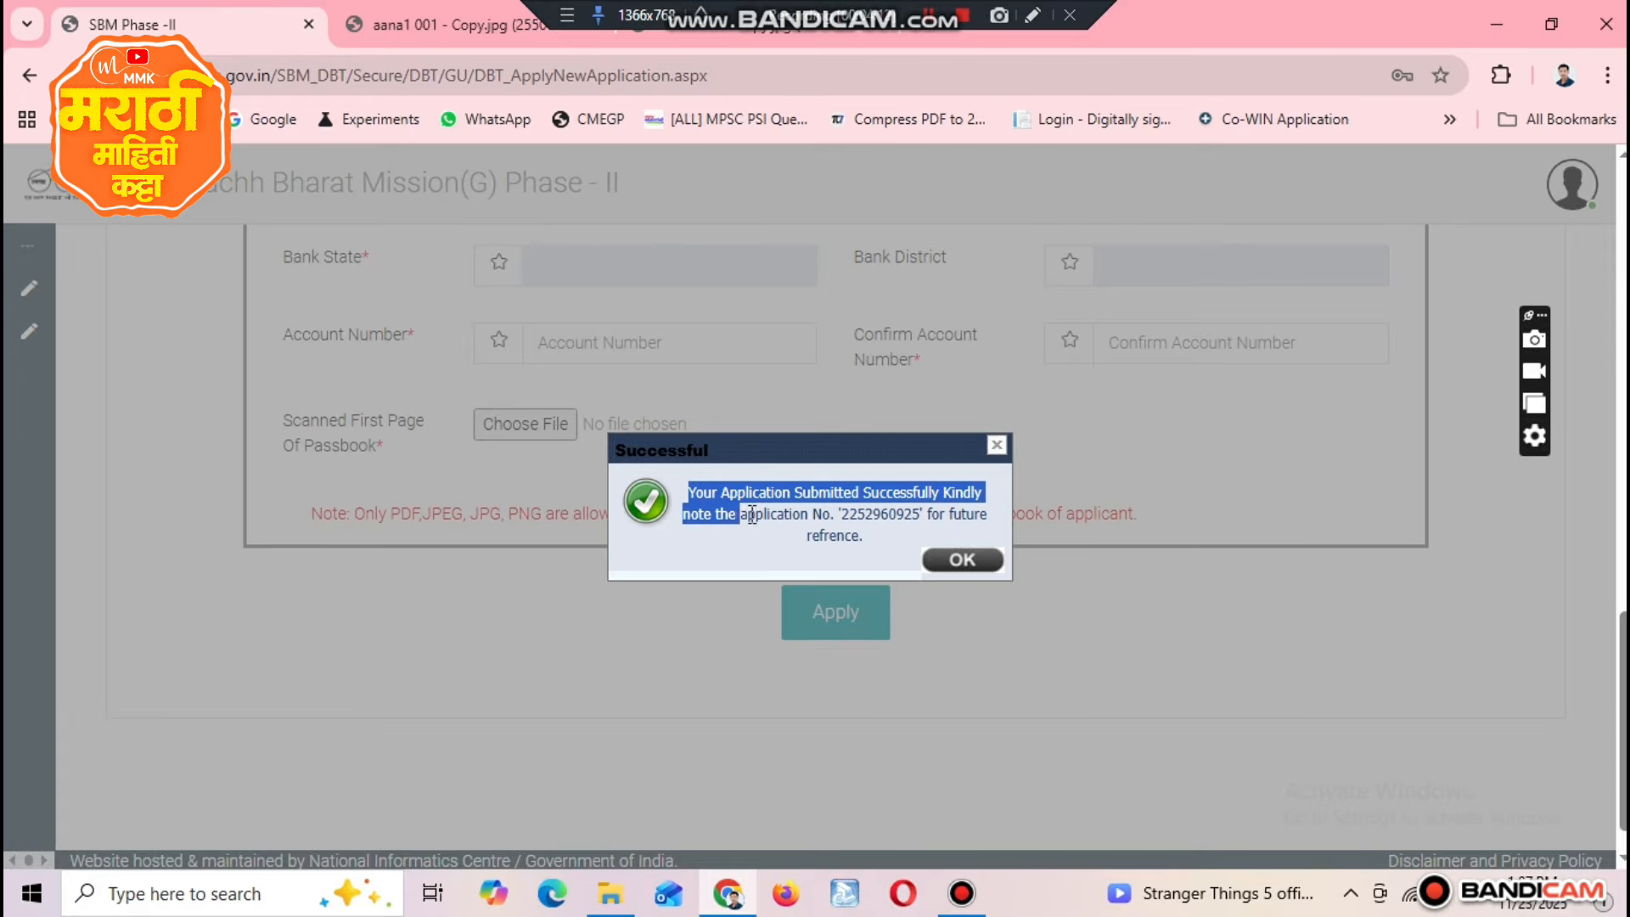
pyautogui.click(841, 533)
pyautogui.tripleClick(853, 497)
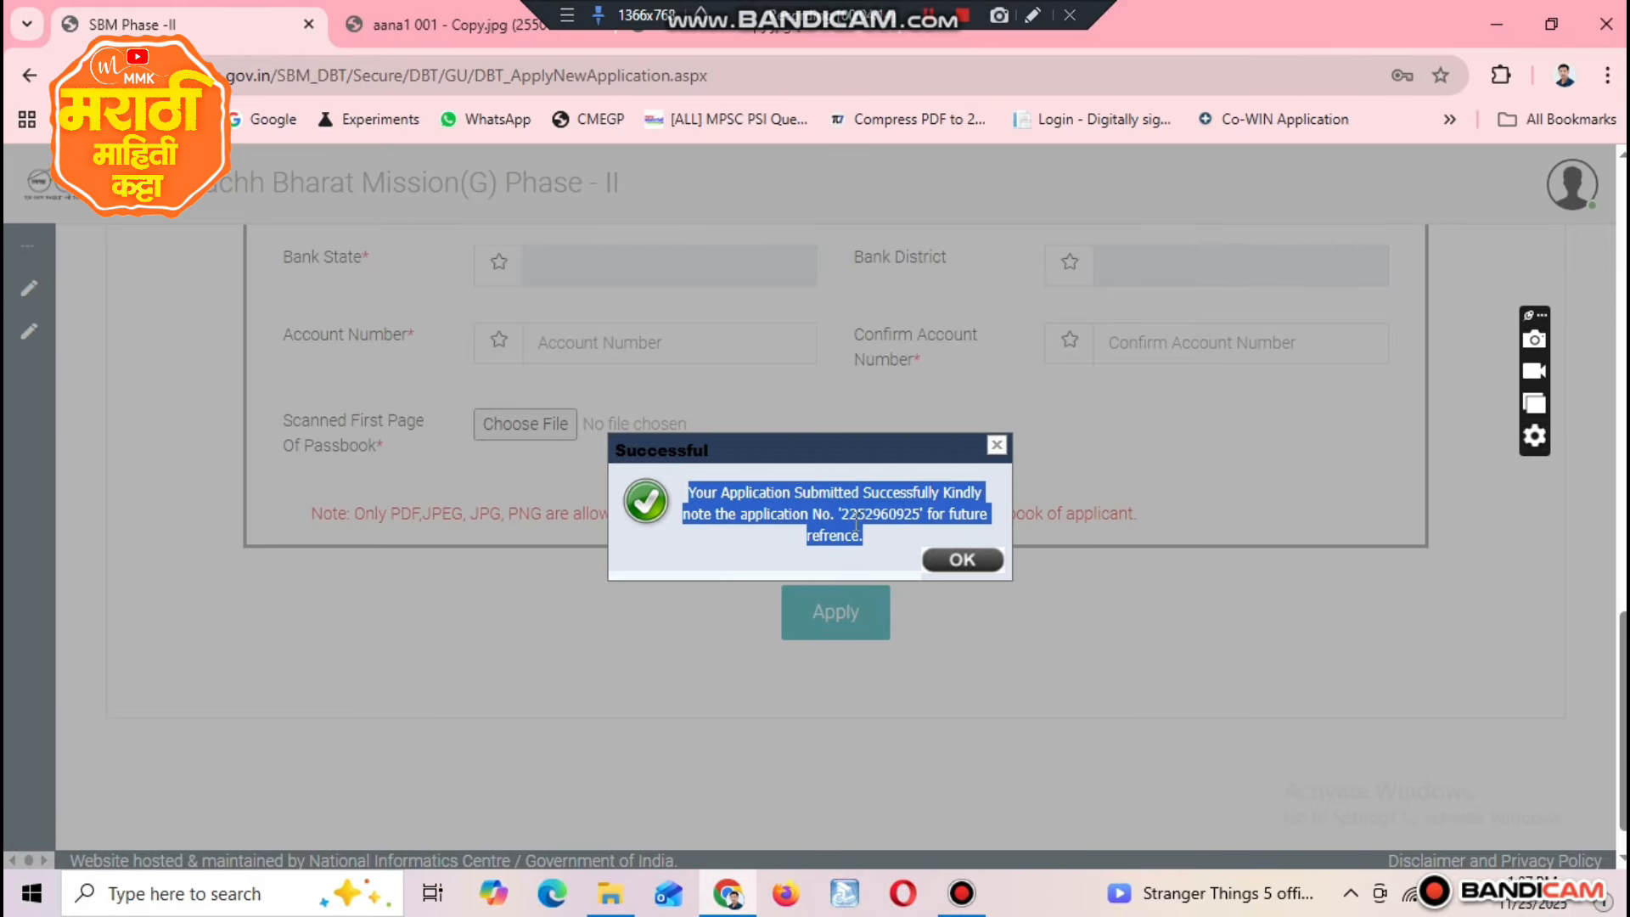
pyautogui.rightClick(828, 518)
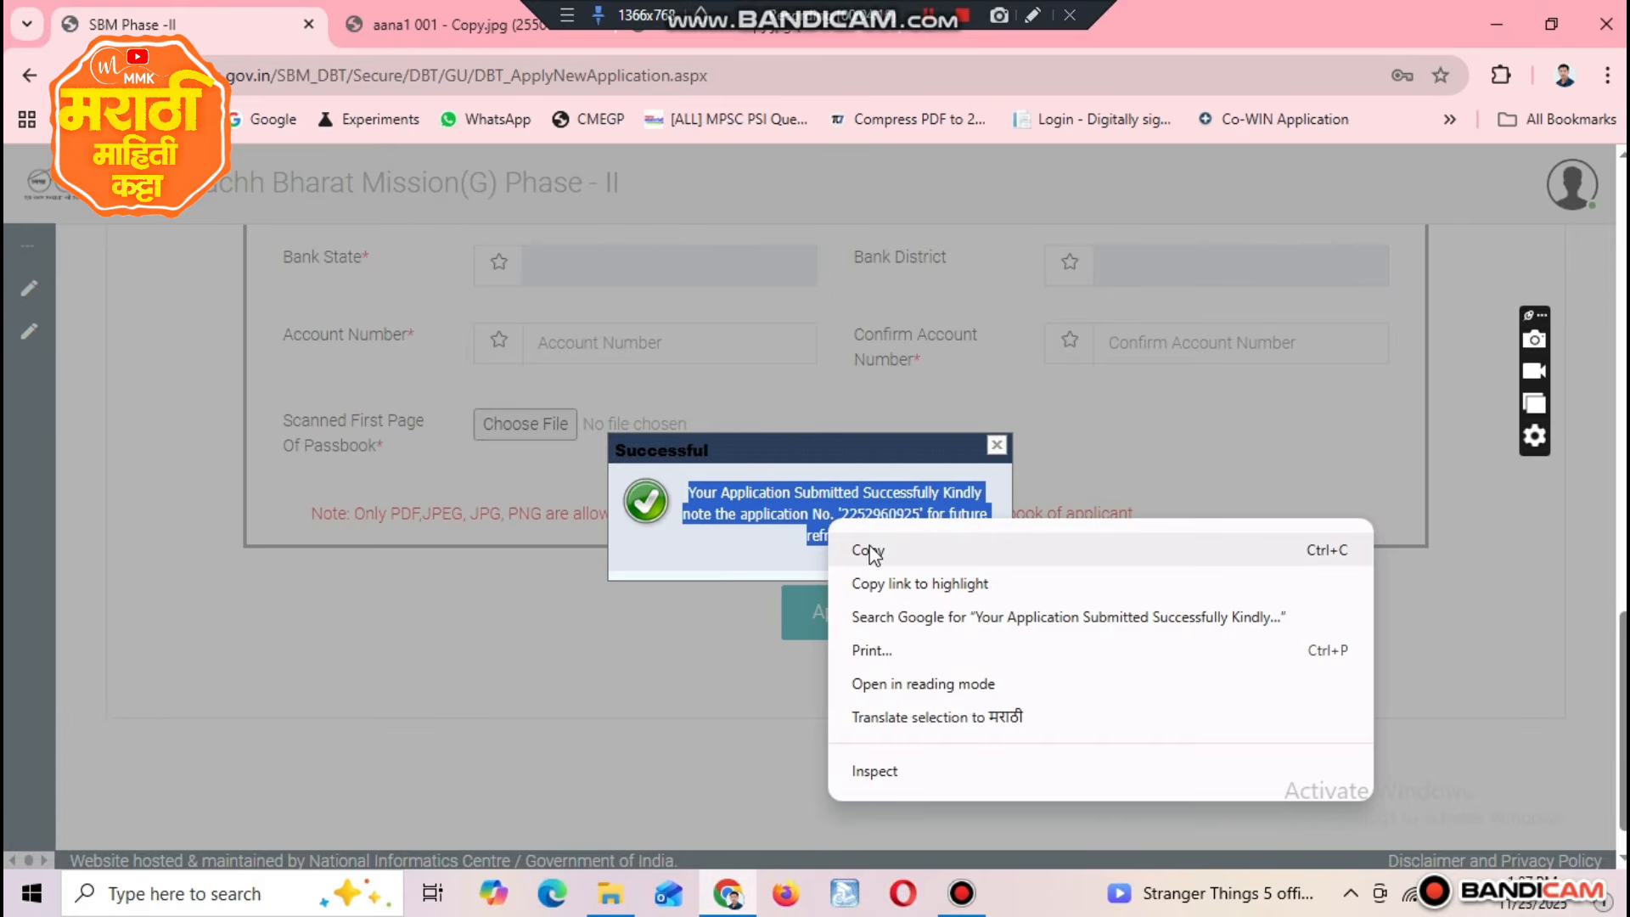
pyautogui.click(822, 460)
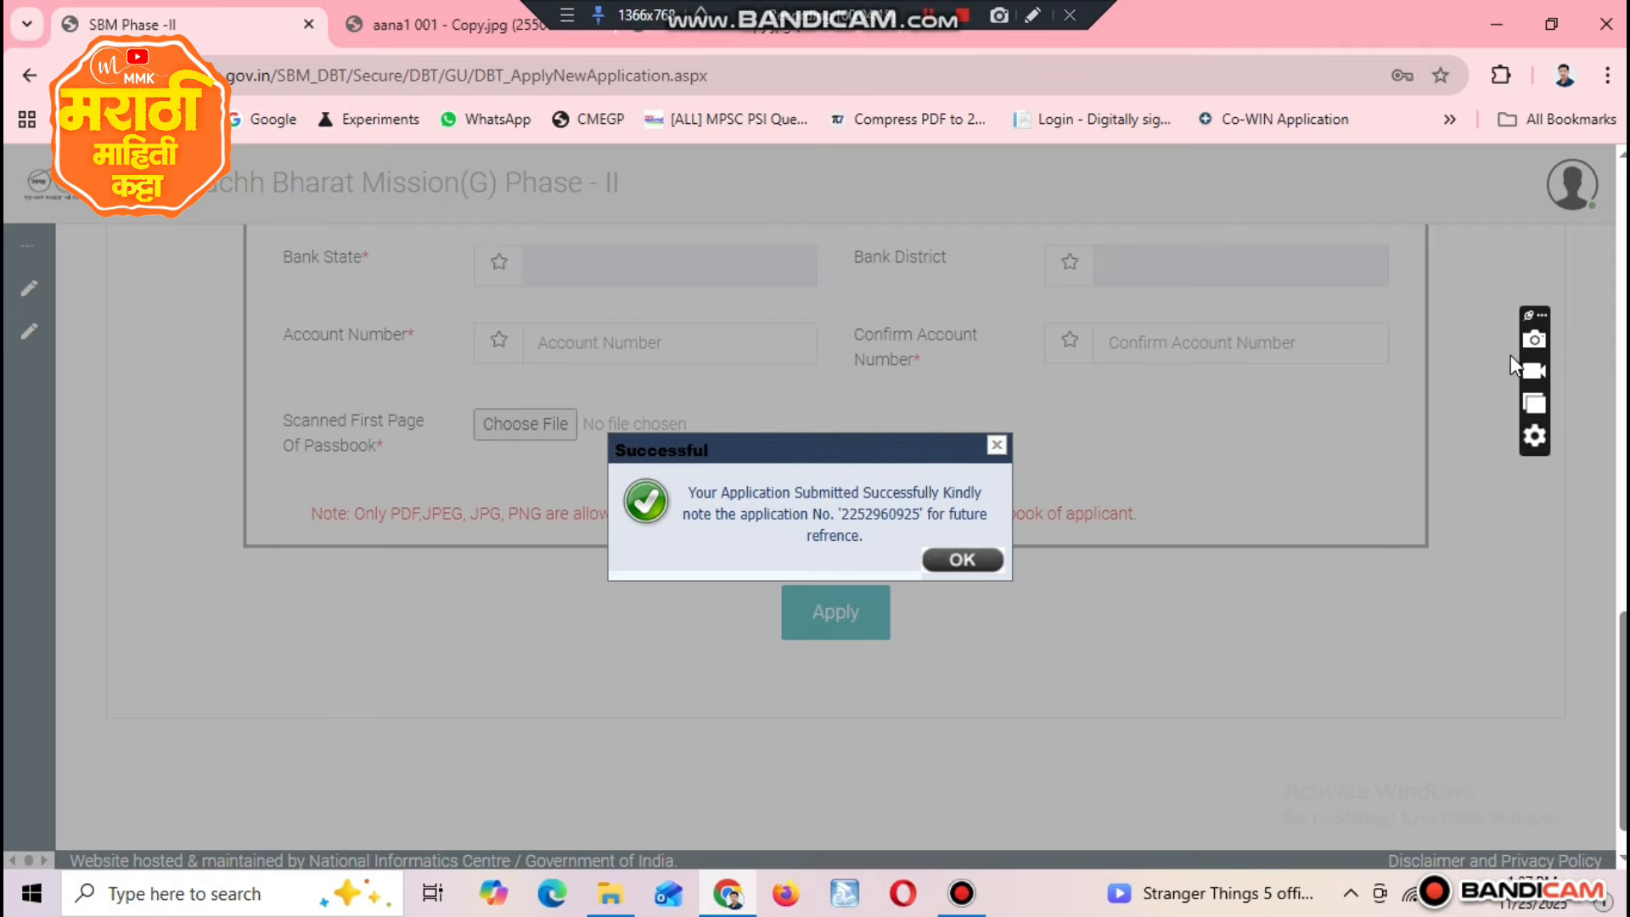
# Step: Capture a screenshot of the submission message, save it as a PNG on Local Disk (E:), and dismiss the message
pyautogui.click(1532, 340)
pyautogui.moveTo(421, 326); pyautogui.dragTo(1306, 697)
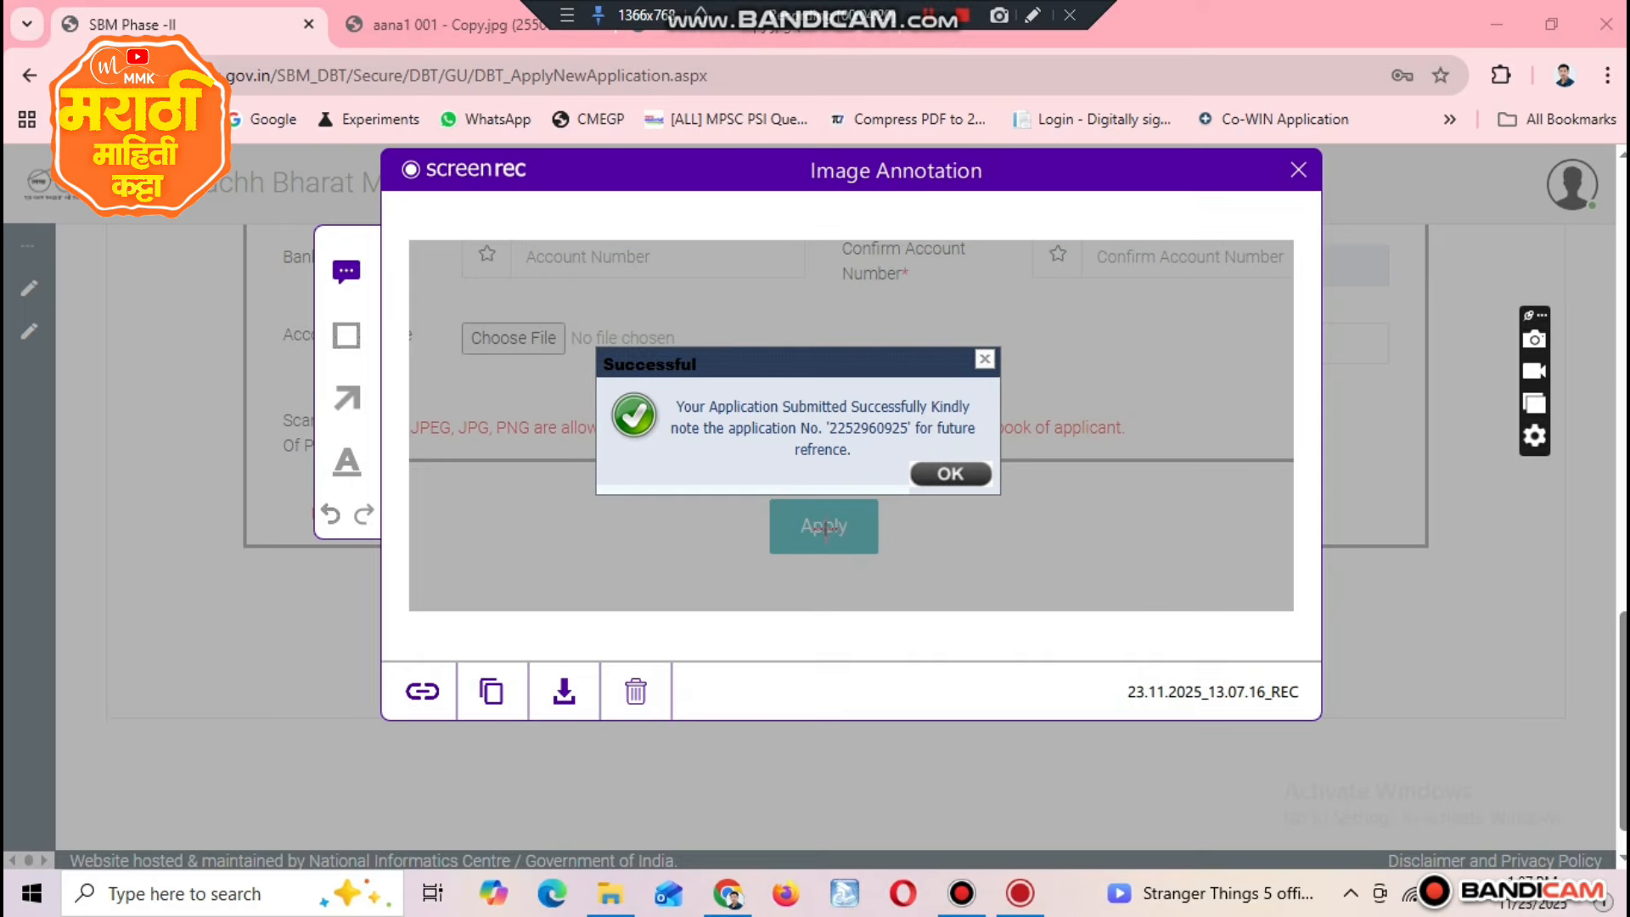
pyautogui.click(564, 690)
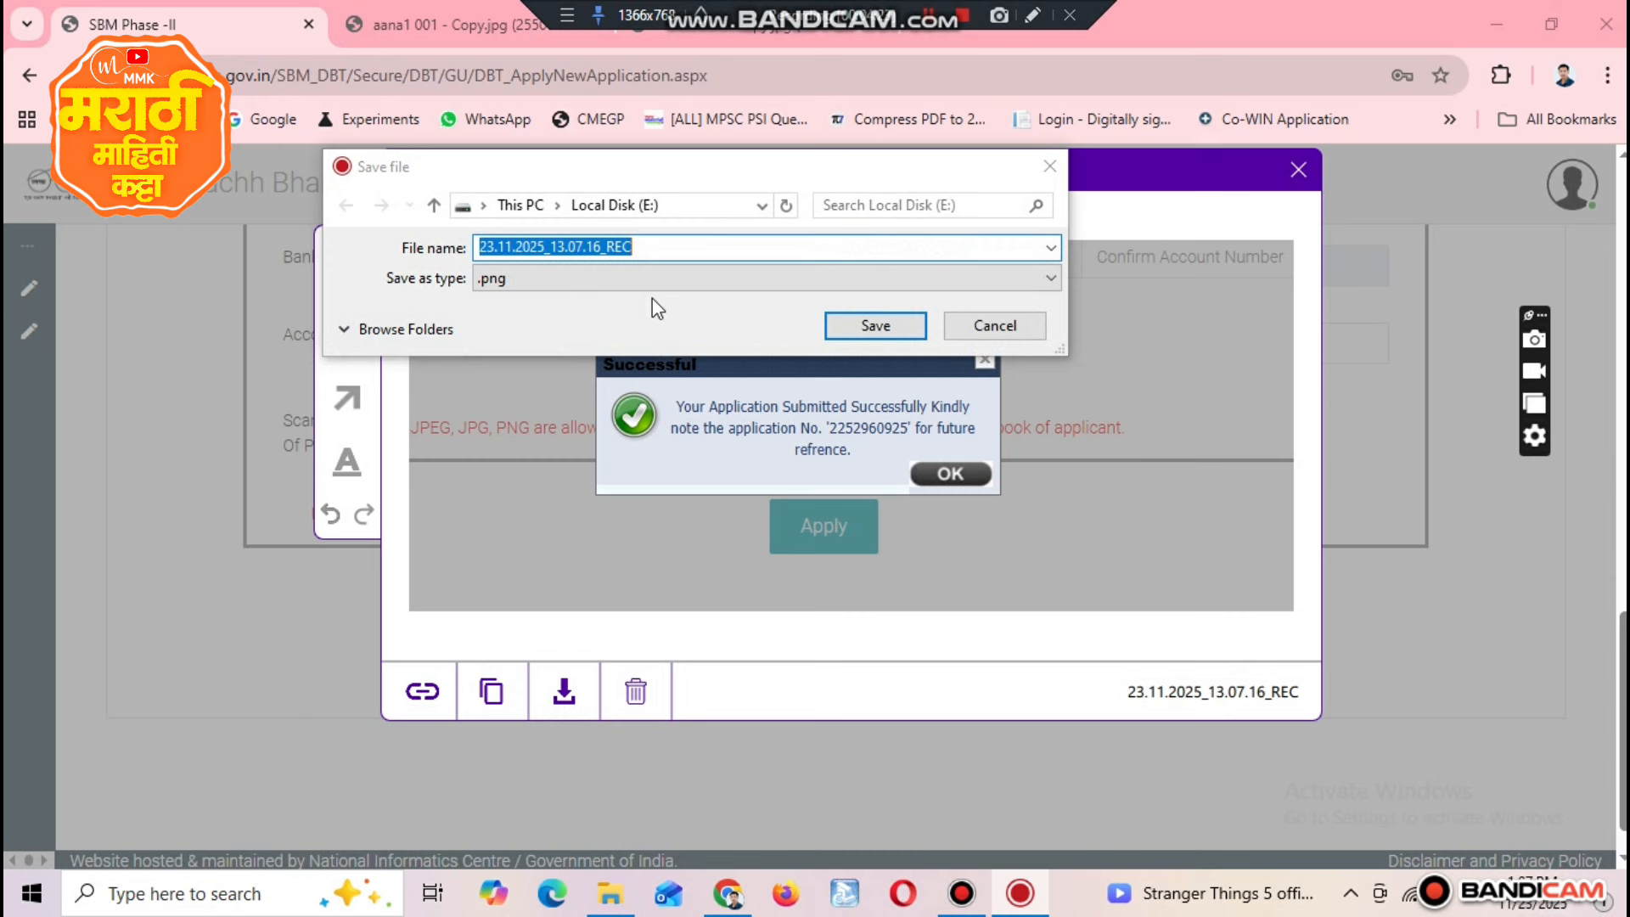
pyautogui.click(866, 328)
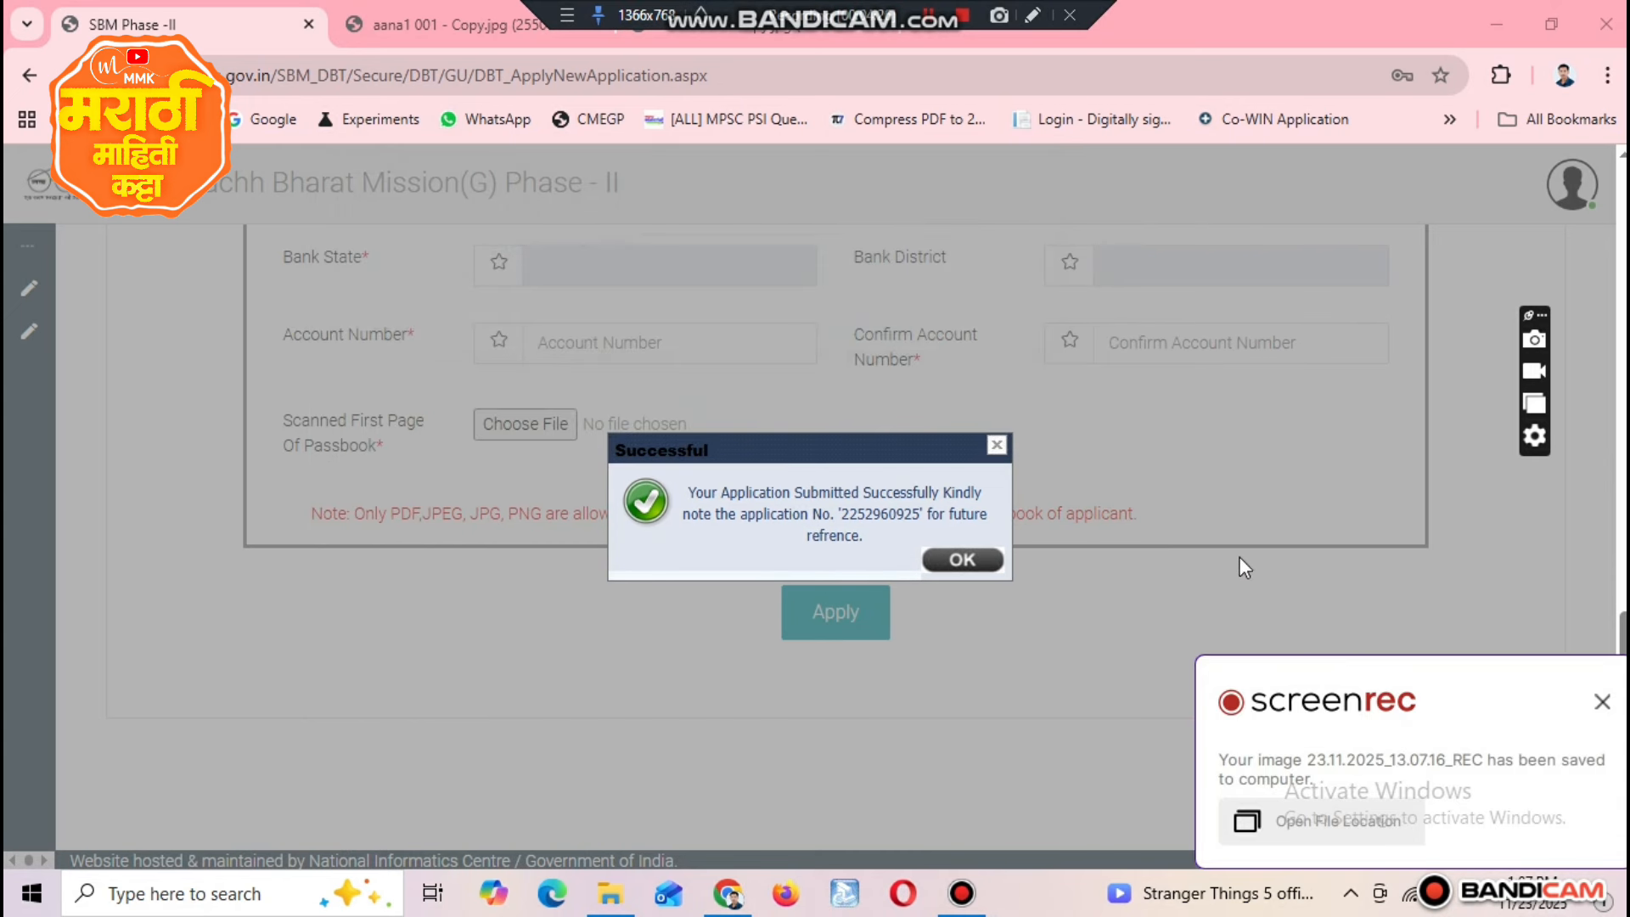
pyautogui.click(1602, 701)
pyautogui.click(962, 560)
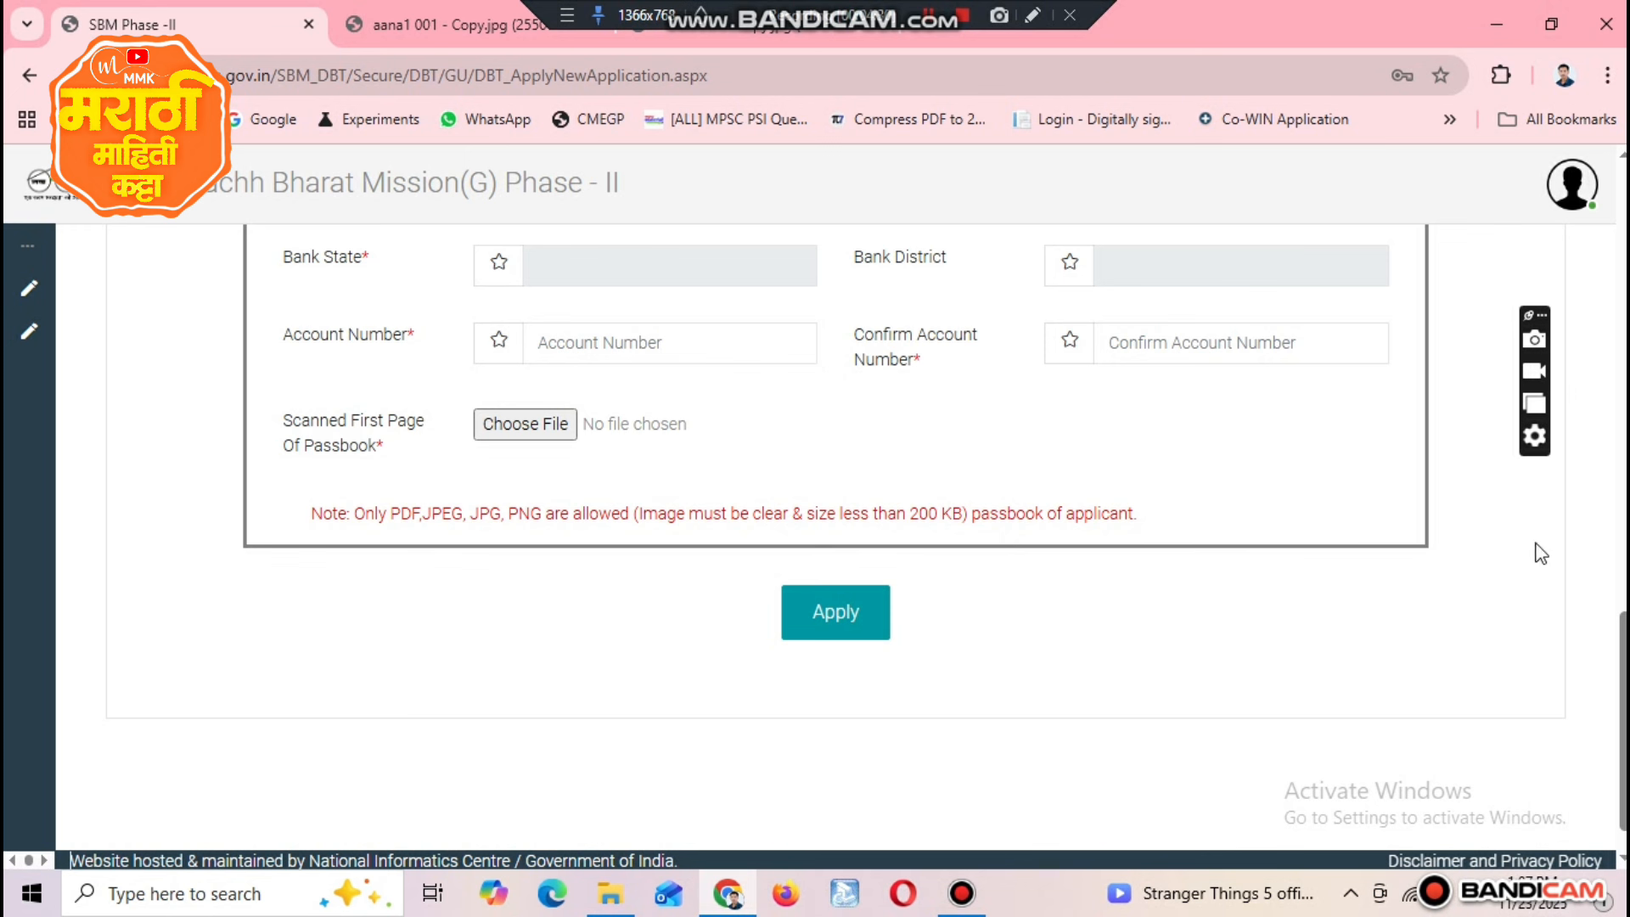
# Step: Open the list of submitted applications and review the application number and received-on columns
pyautogui.scroll(3, 178, 450)
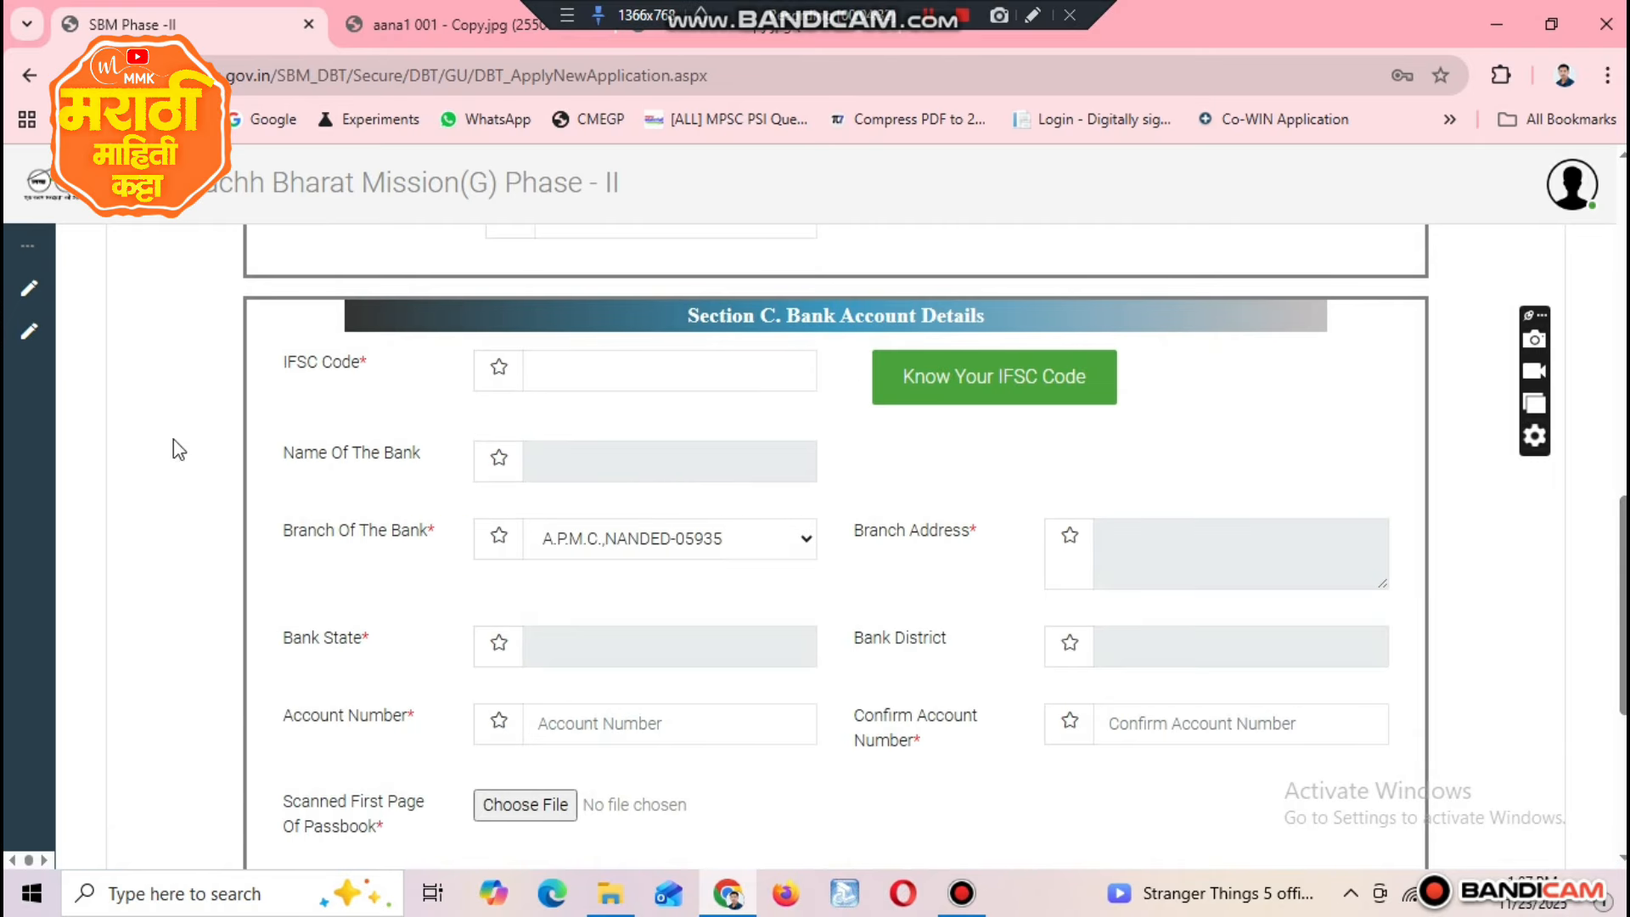
pyautogui.moveTo(34, 331)
pyautogui.click(115, 333)
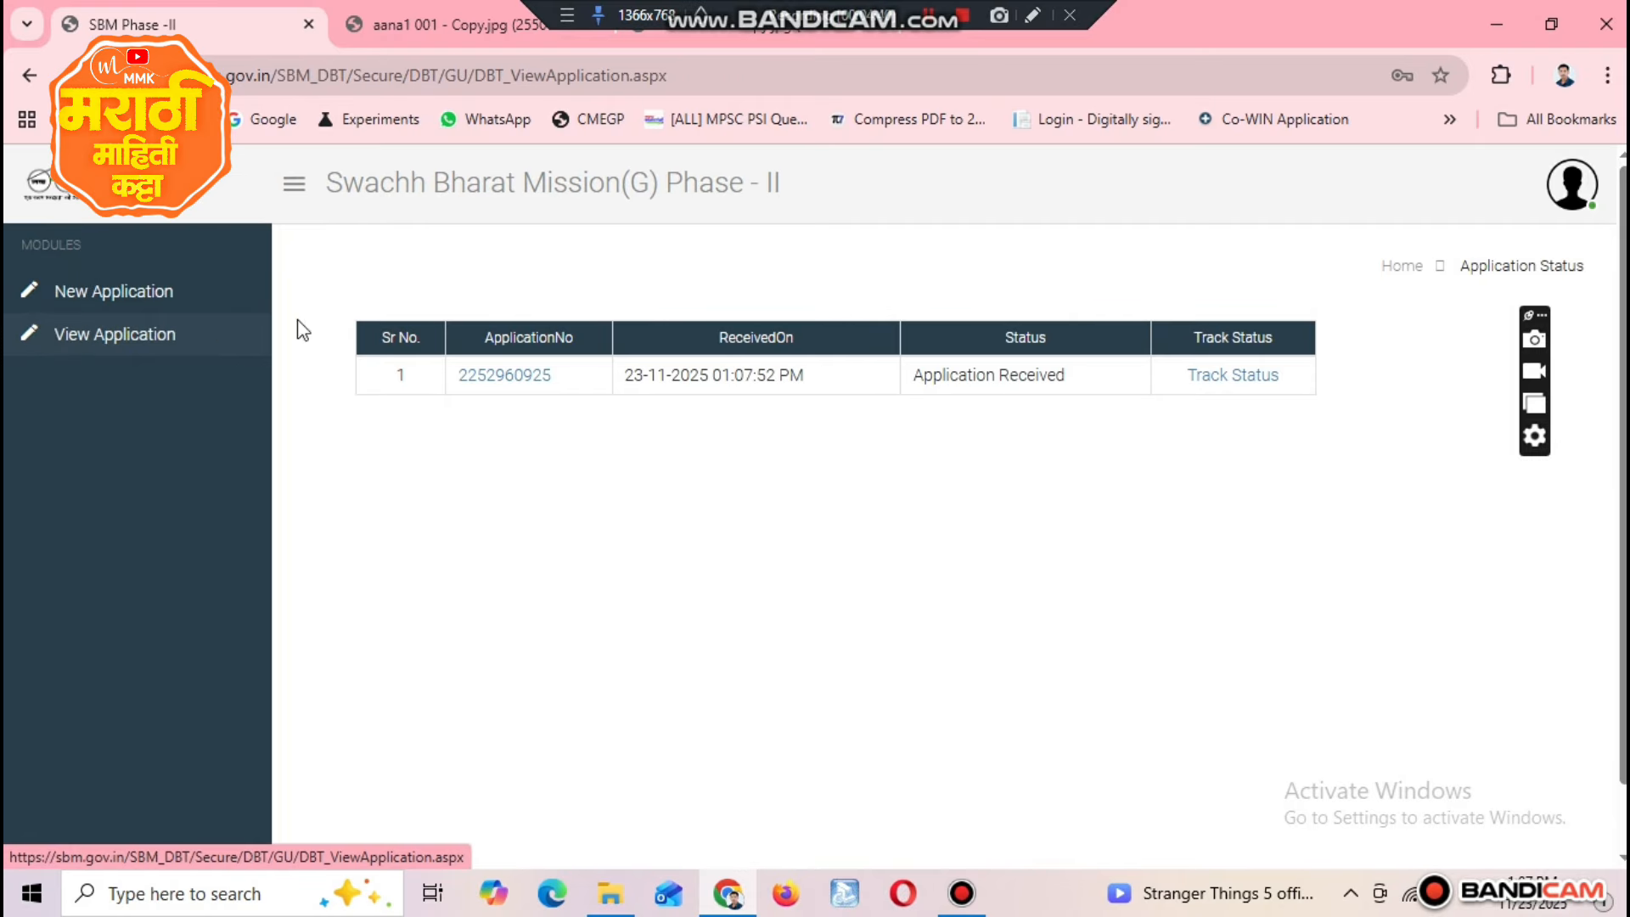
pyautogui.moveTo(102, 267); pyautogui.dragTo(249, 291)
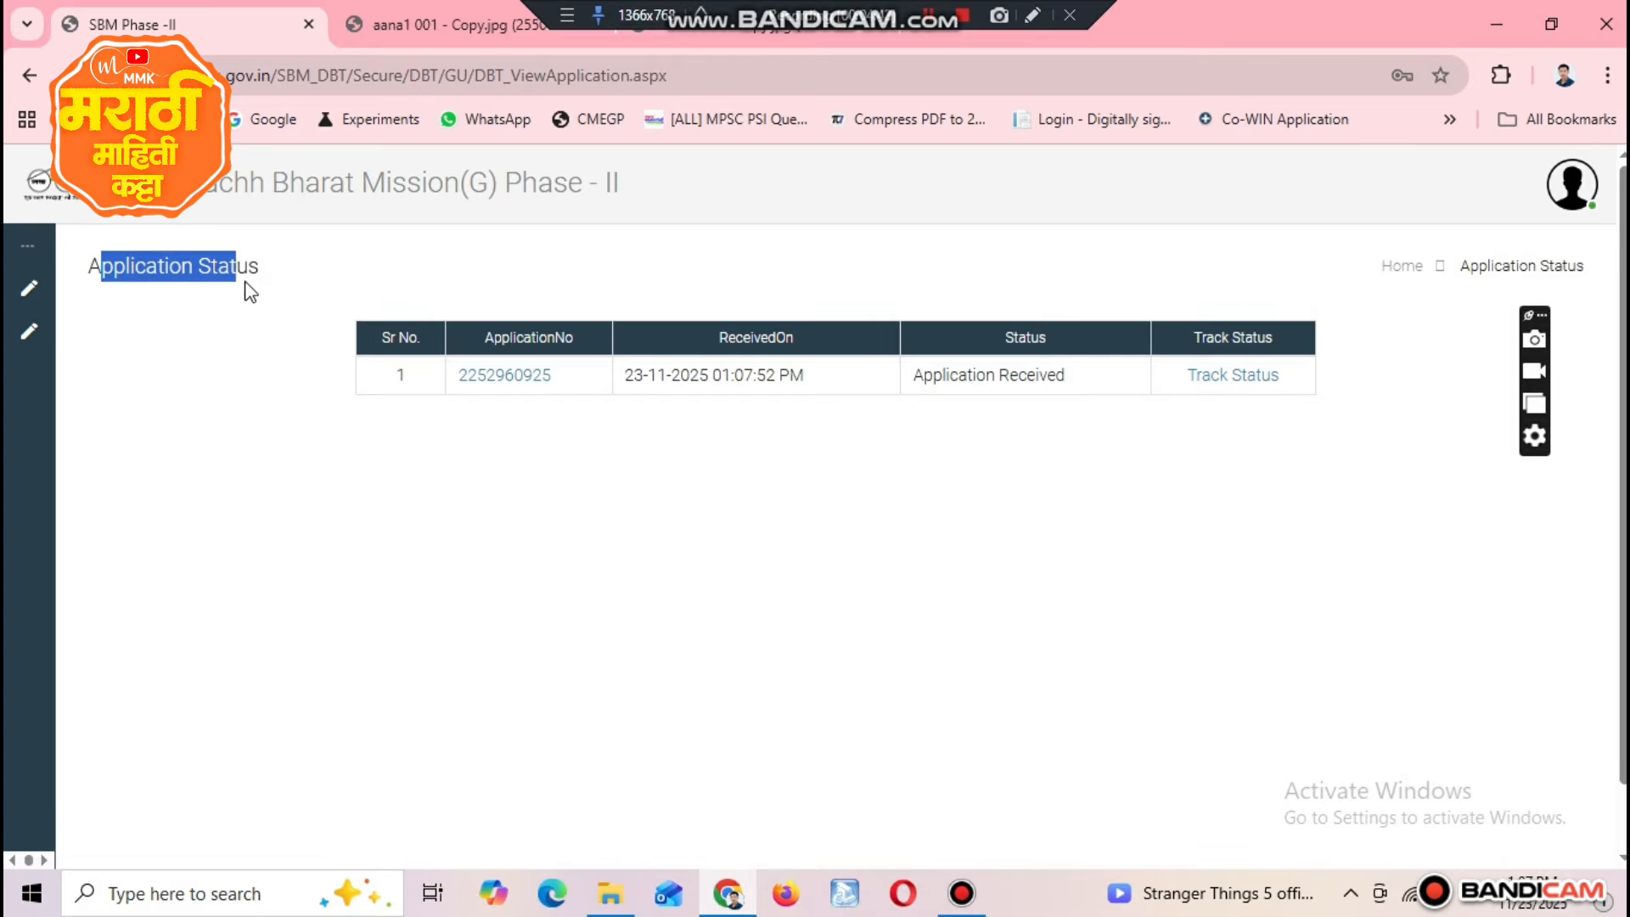
pyautogui.moveTo(462, 331); pyautogui.dragTo(598, 350)
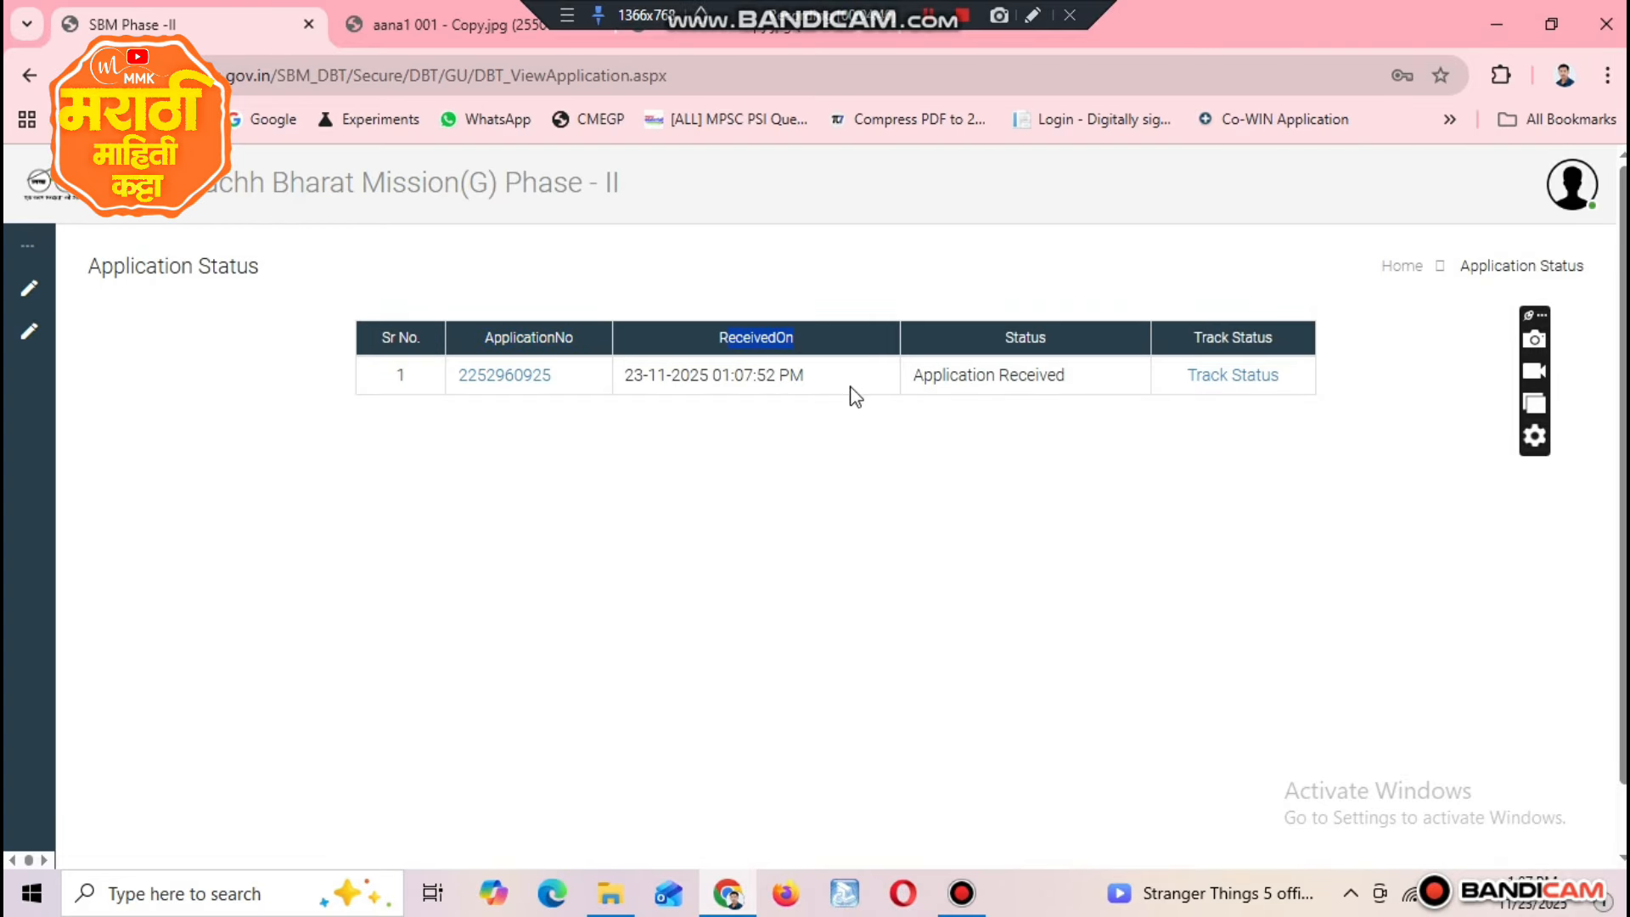
# Step: Track the submitted application's status, examine its applicant and bank details and processing stages, and close the status window
pyautogui.click(1232, 376)
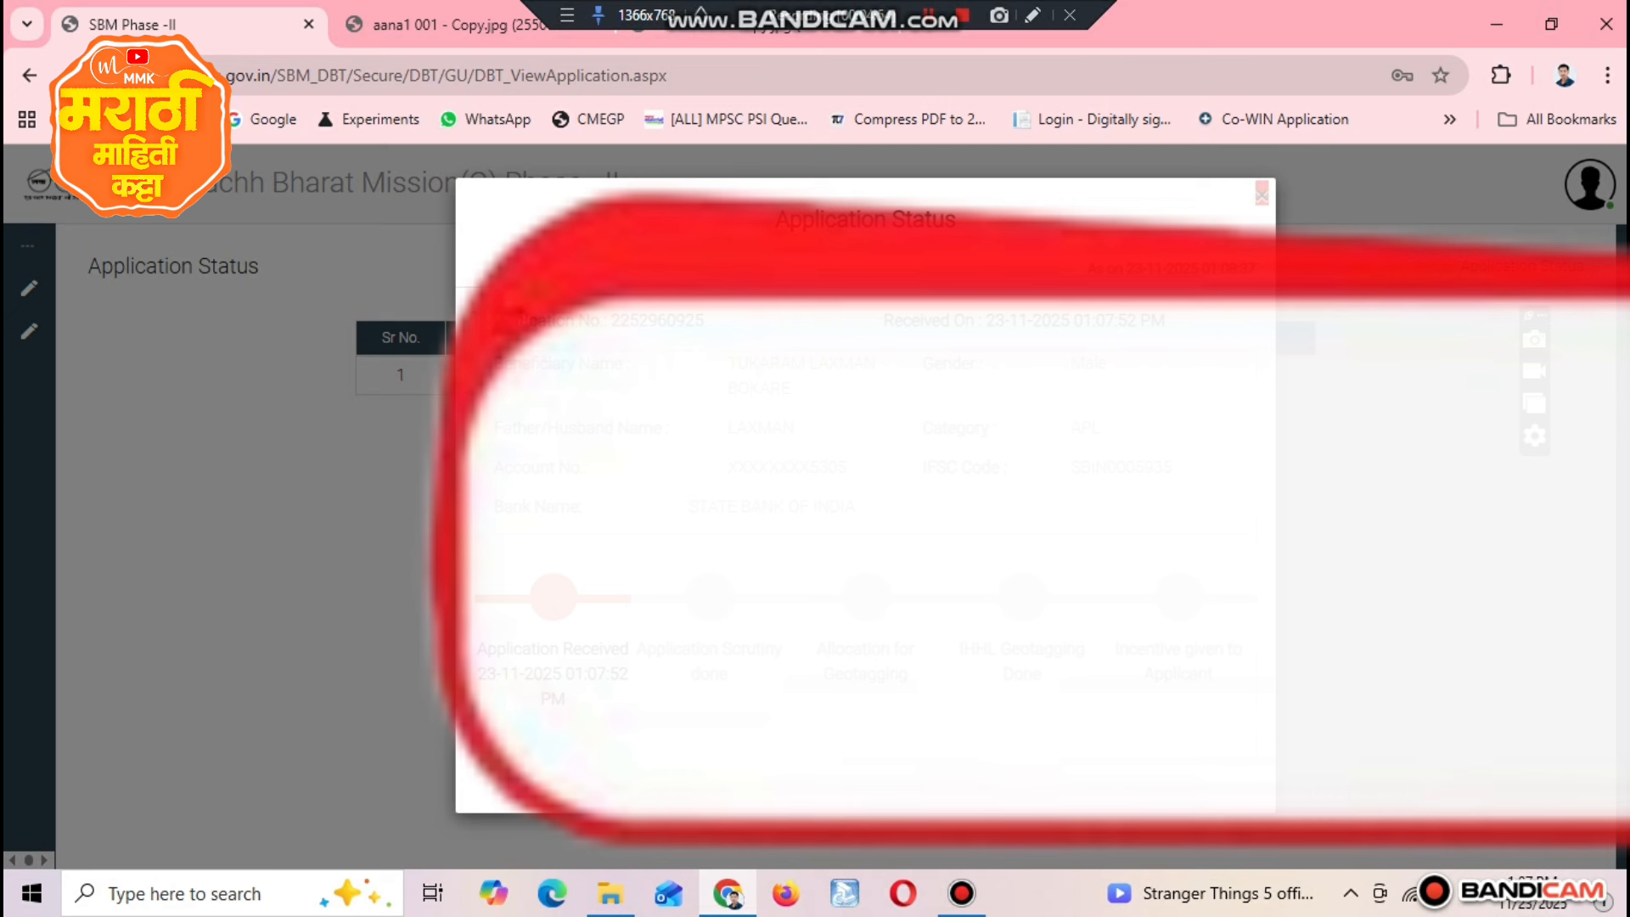
pyautogui.moveTo(496, 321); pyautogui.dragTo(728, 321)
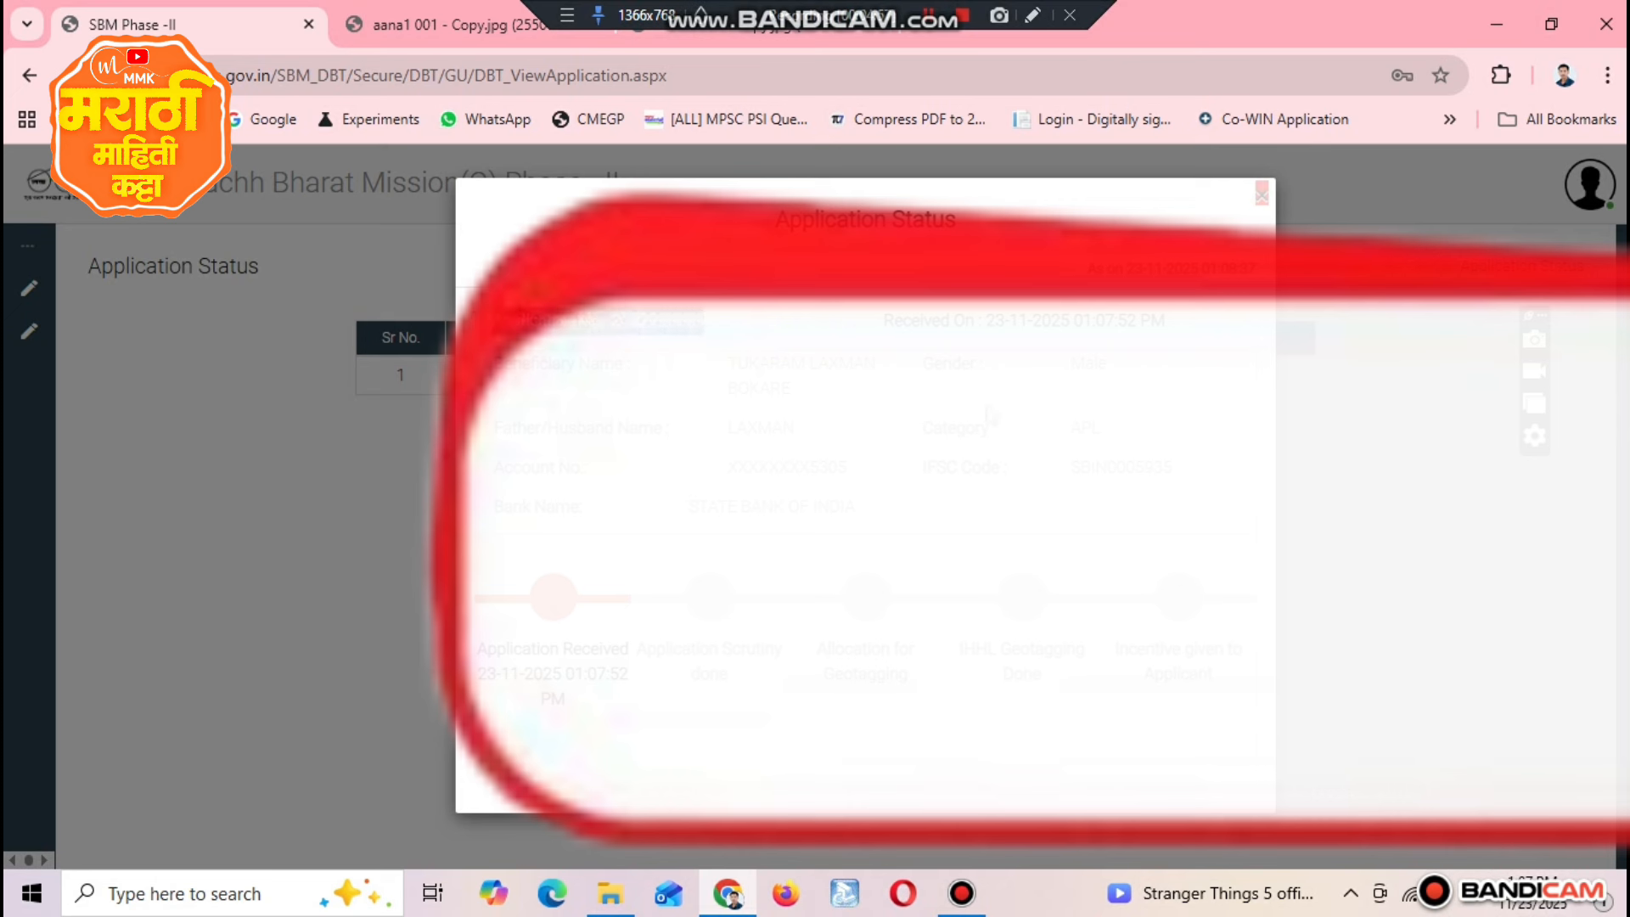
pyautogui.doubleClick(762, 427)
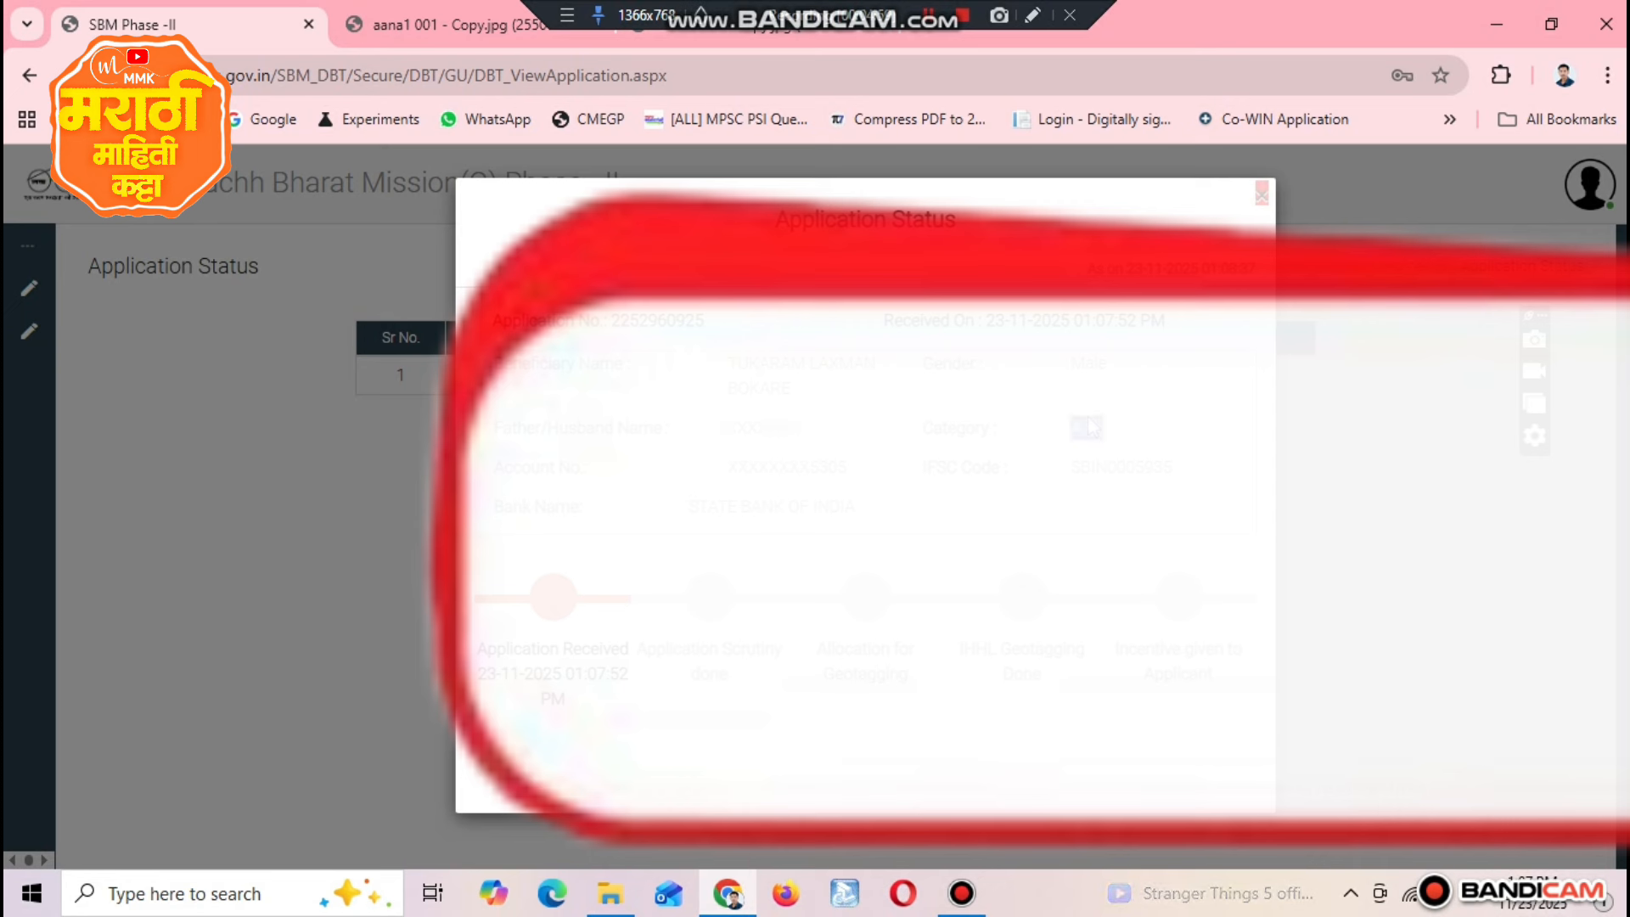
pyautogui.doubleClick(1120, 466)
pyautogui.doubleClick(833, 507)
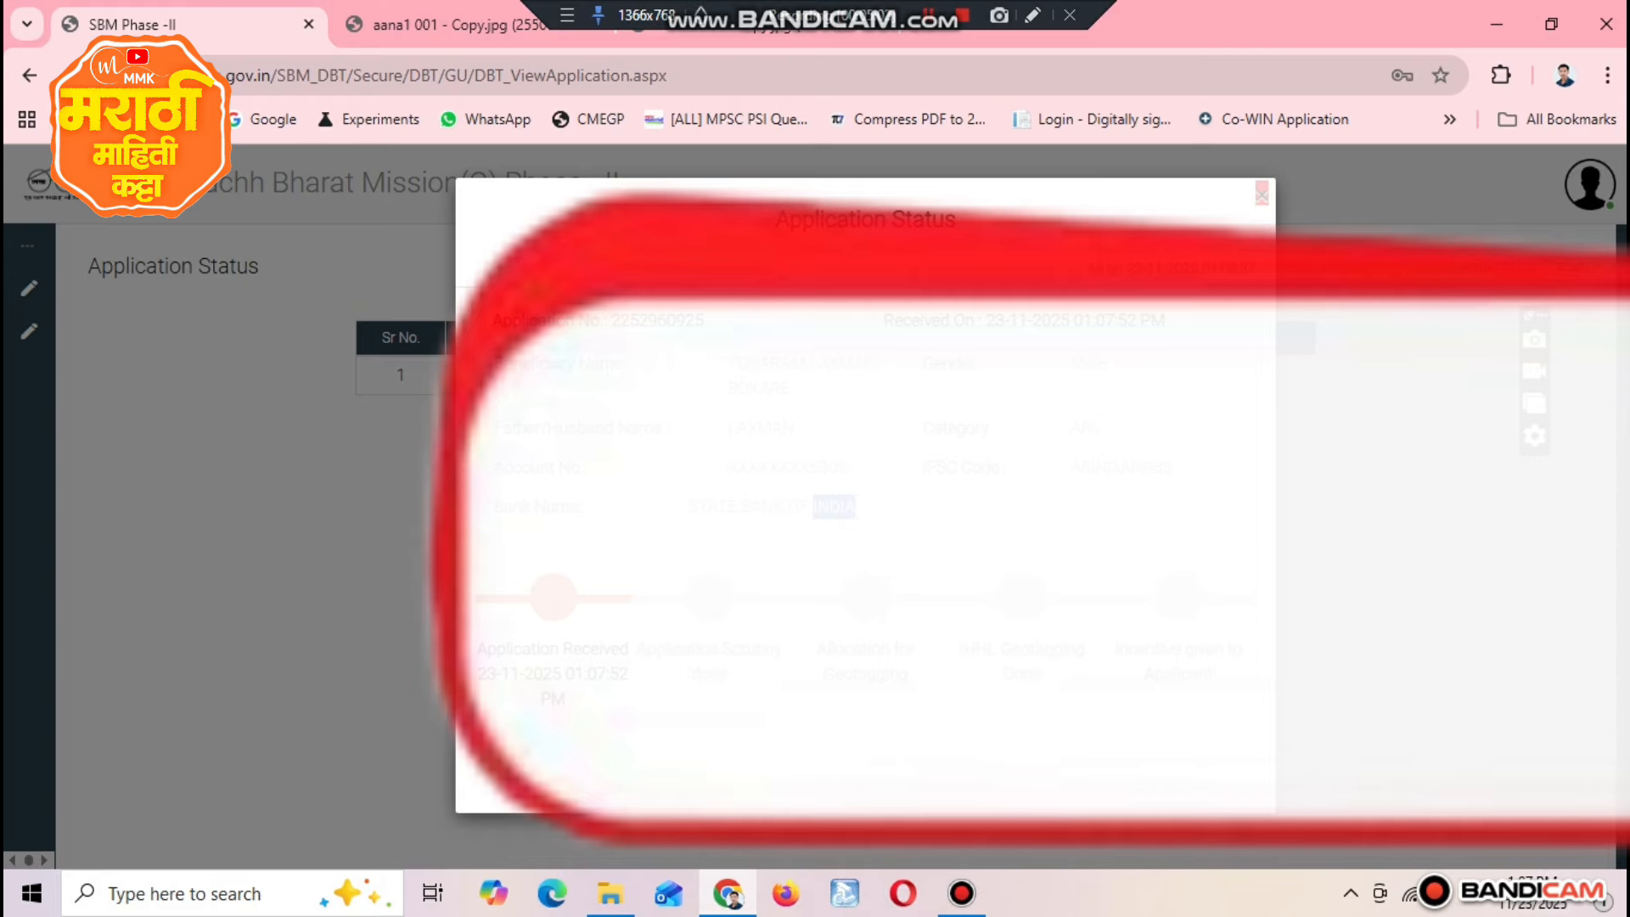
pyautogui.moveTo(684, 643); pyautogui.dragTo(1251, 697)
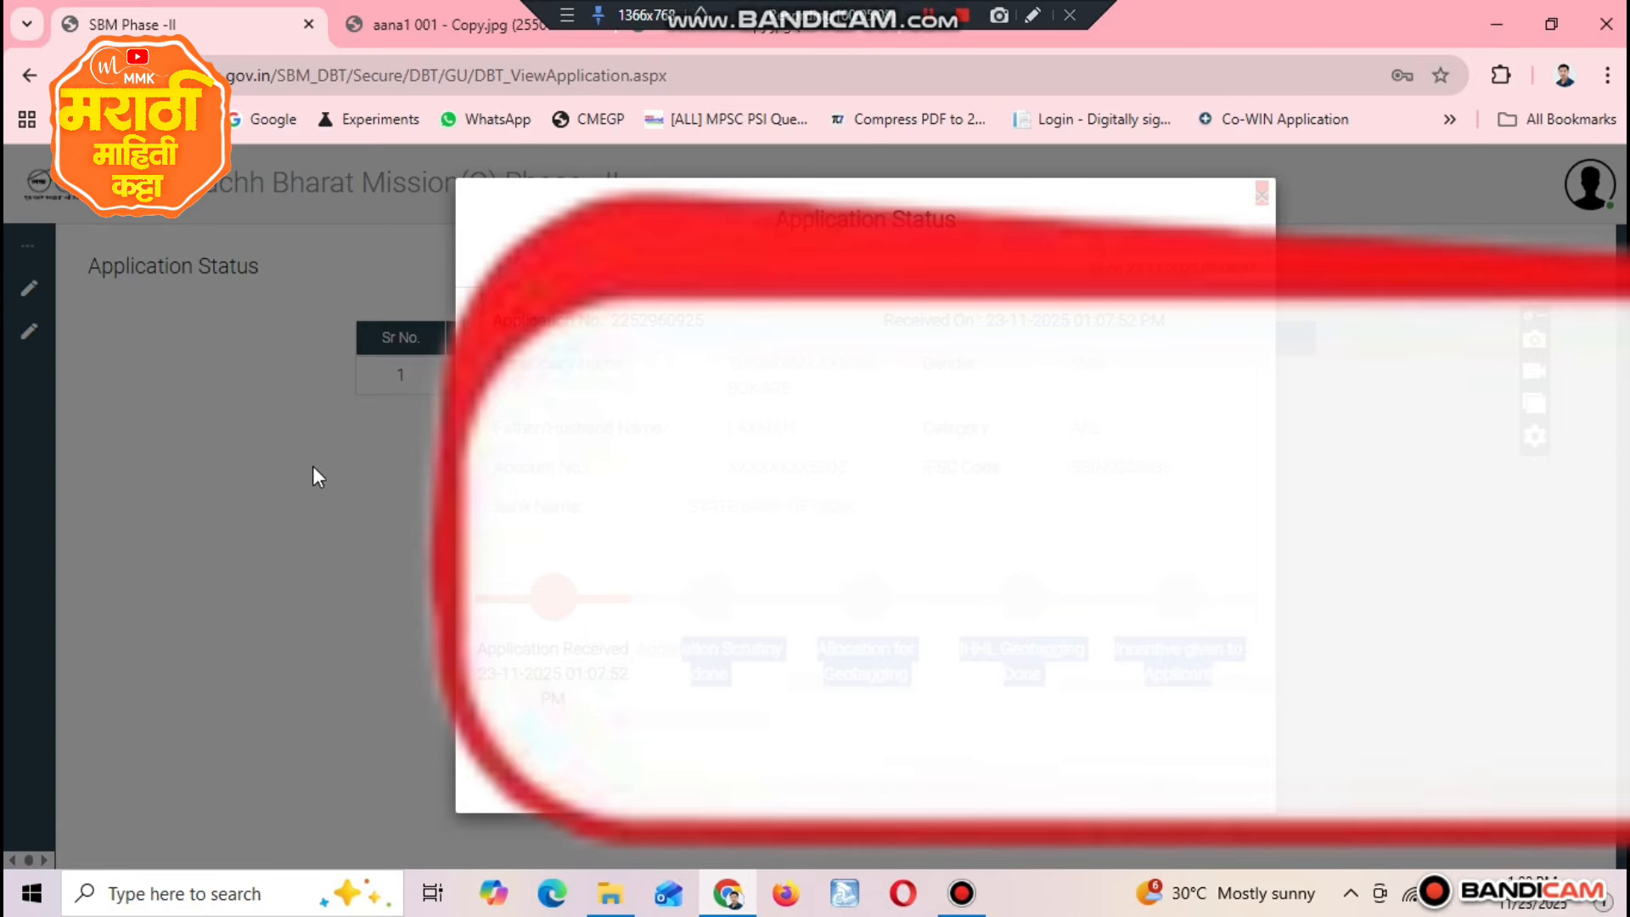
pyautogui.click(323, 149)
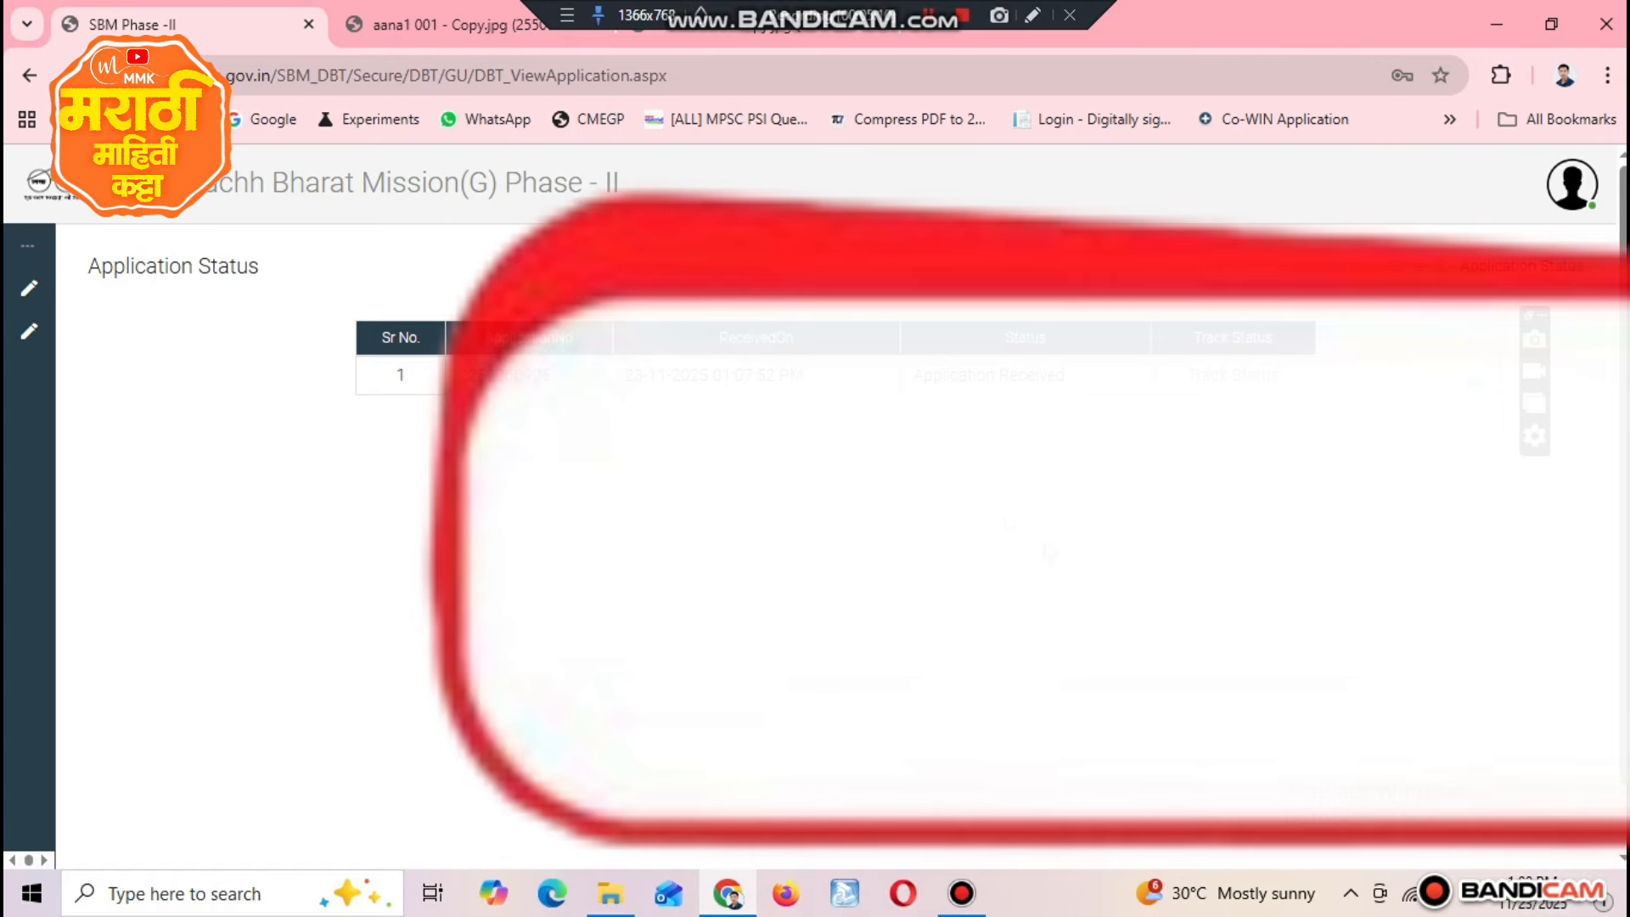